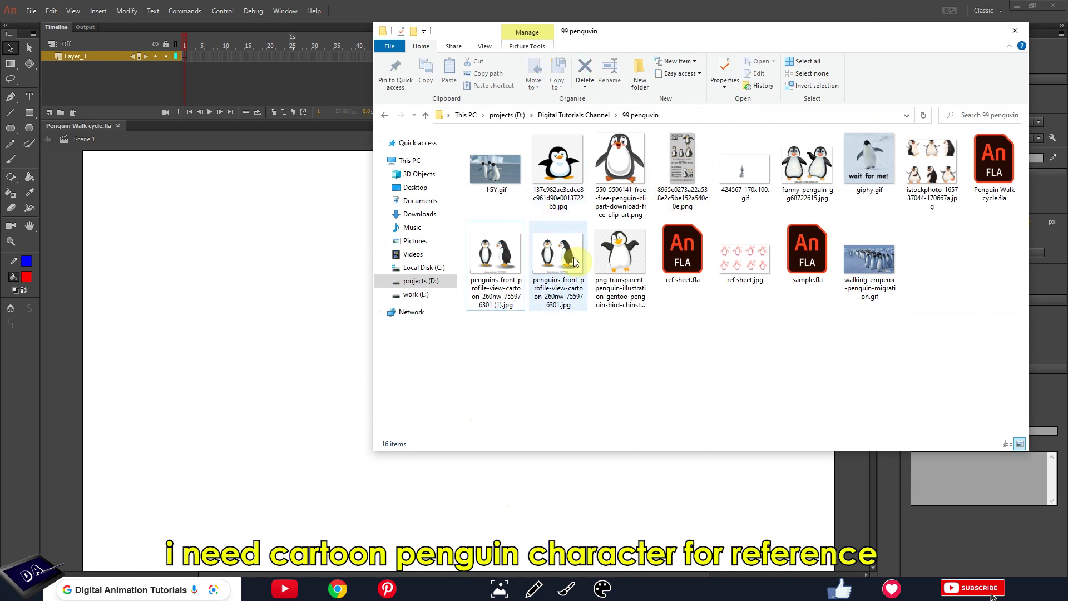
Bring the first front-and-profile cartoon penguin JPG from the 99 penguvin folder onto the stage in Animate
click(504, 260)
drag(478, 290, 276, 379)
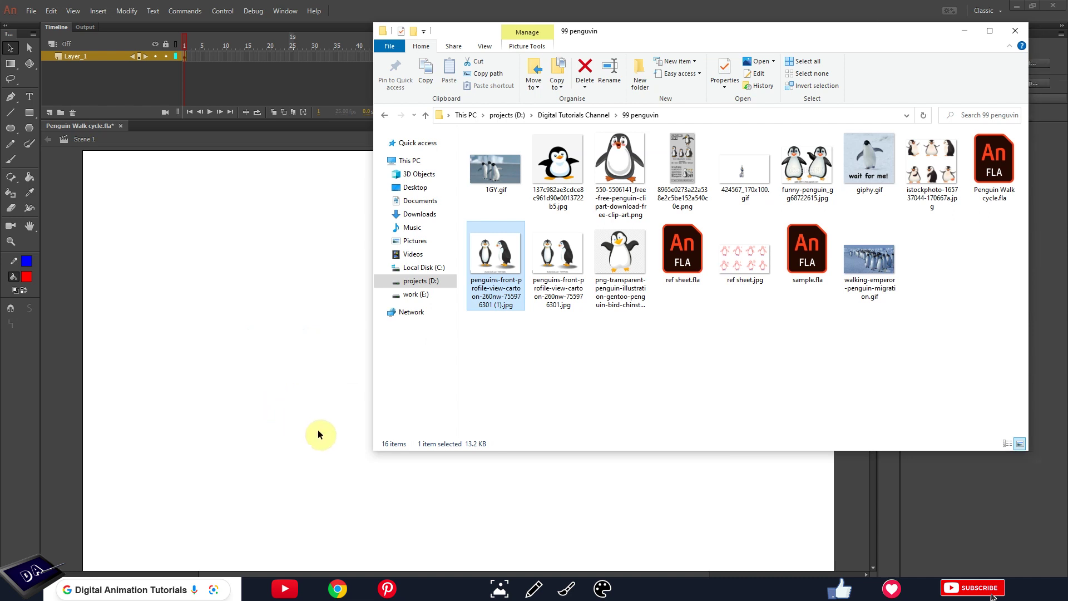
click(519, 489)
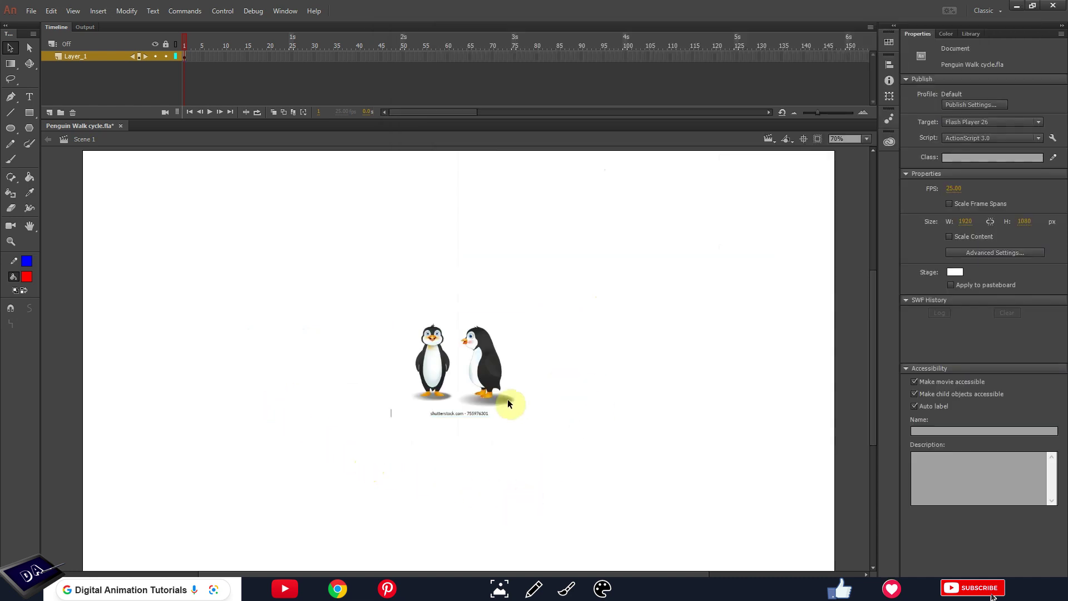
Enlarge the penguin reference image to about 928 × 749 px and place it on the right half of the stage
click(461, 396)
key(q)
drag(526, 307, 579, 245)
drag(495, 415, 678, 391)
drag(510, 232, 499, 230)
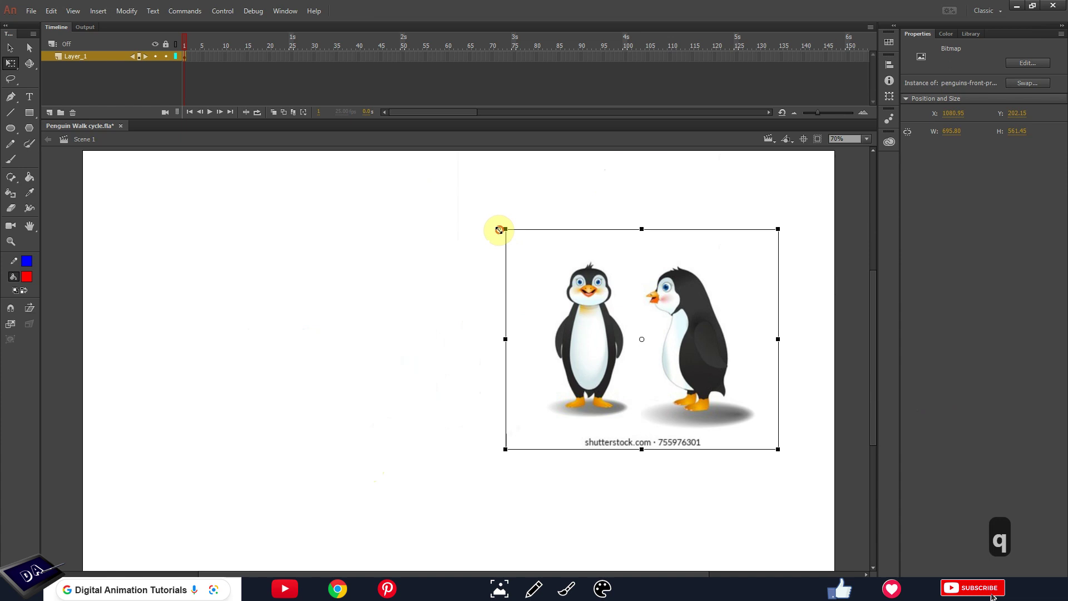
drag(574, 412, 562, 441)
drag(498, 245, 436, 209)
click(367, 328)
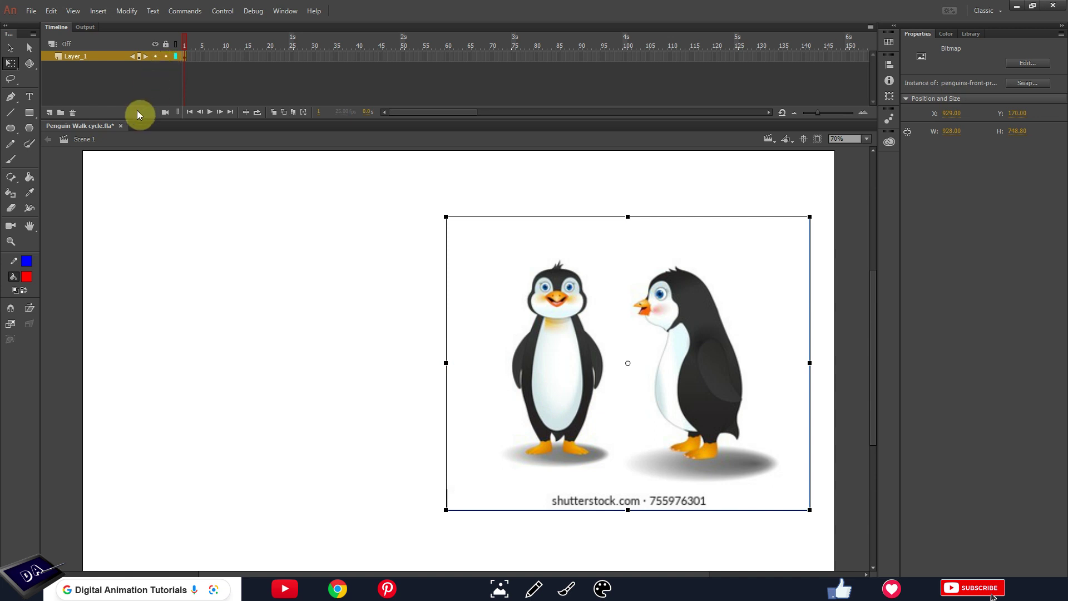
Lock the reference image's layer and add a new layer above it for brush drawing
click(164, 57)
click(49, 112)
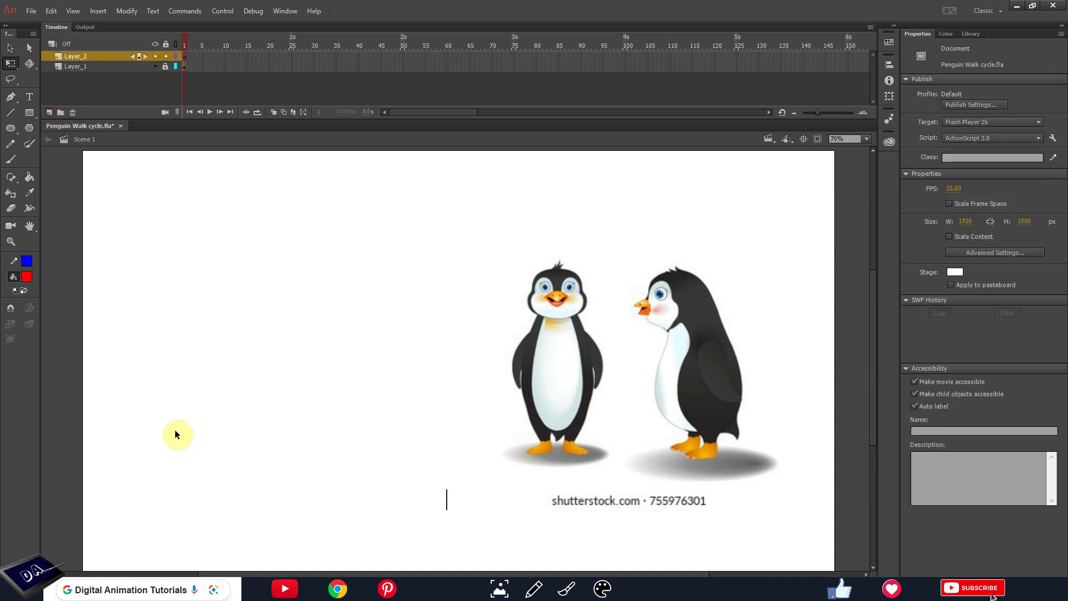
key(b)
Unlock Layer_1, enlarge the reference image further, then relock it and make Layer_2 active
click(165, 67)
drag(554, 386, 554, 388)
key(q)
drag(450, 225, 369, 203)
click(166, 66)
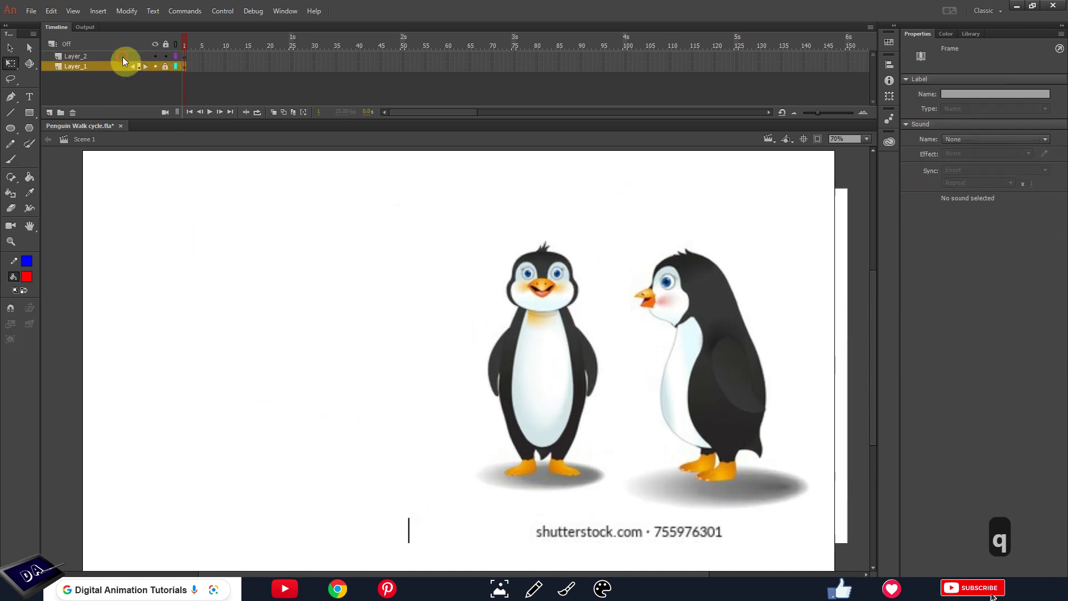
click(123, 56)
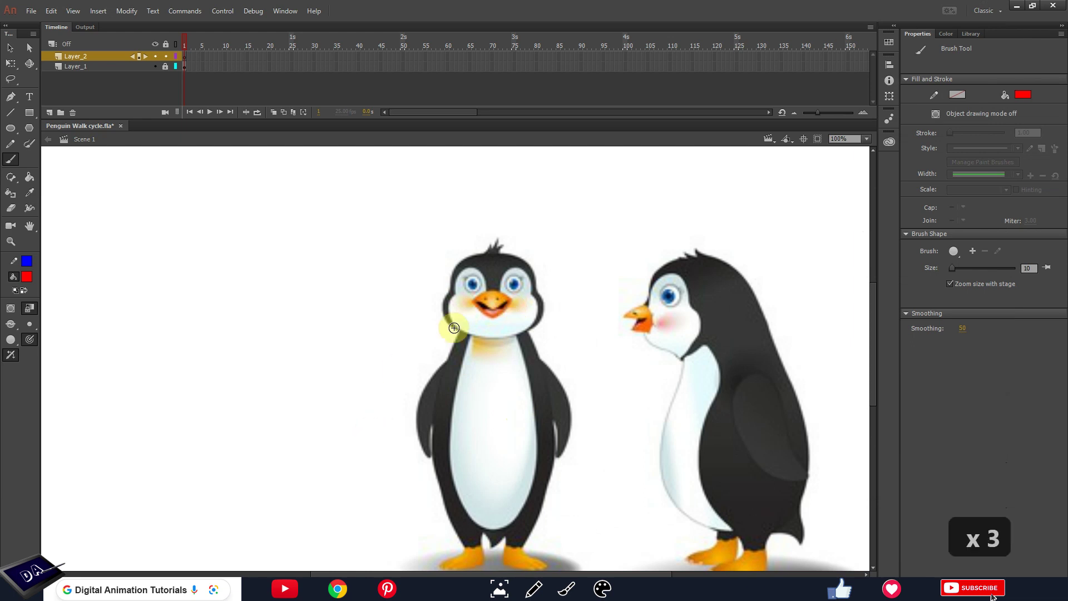
Trace the left half of the front-facing penguin's head outline with the red Brush, redoing unsatisfactory strokes
drag(458, 260, 505, 254)
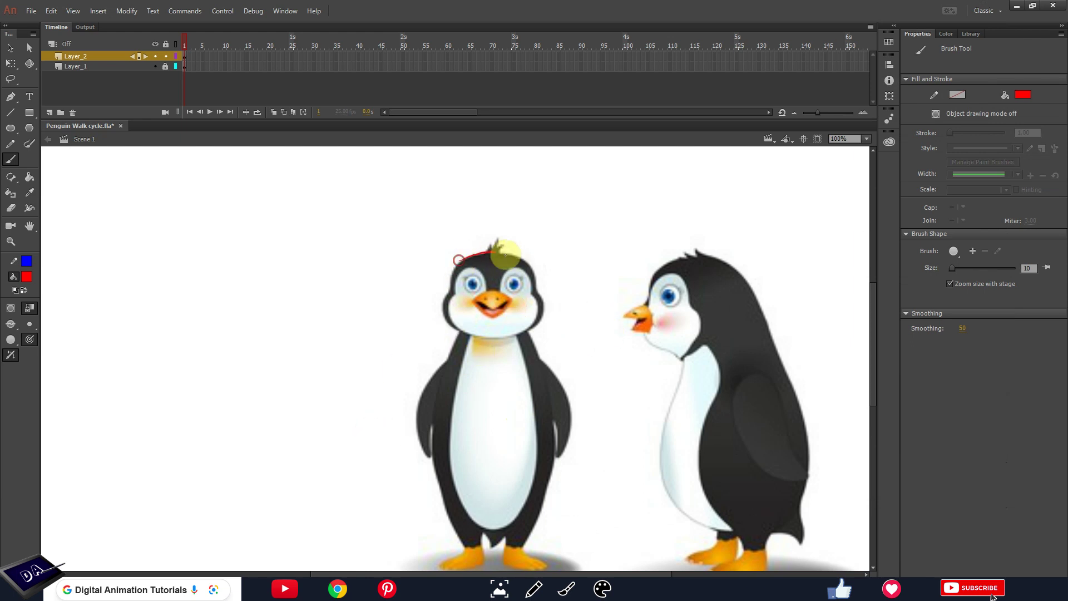
key(ctrl+z)
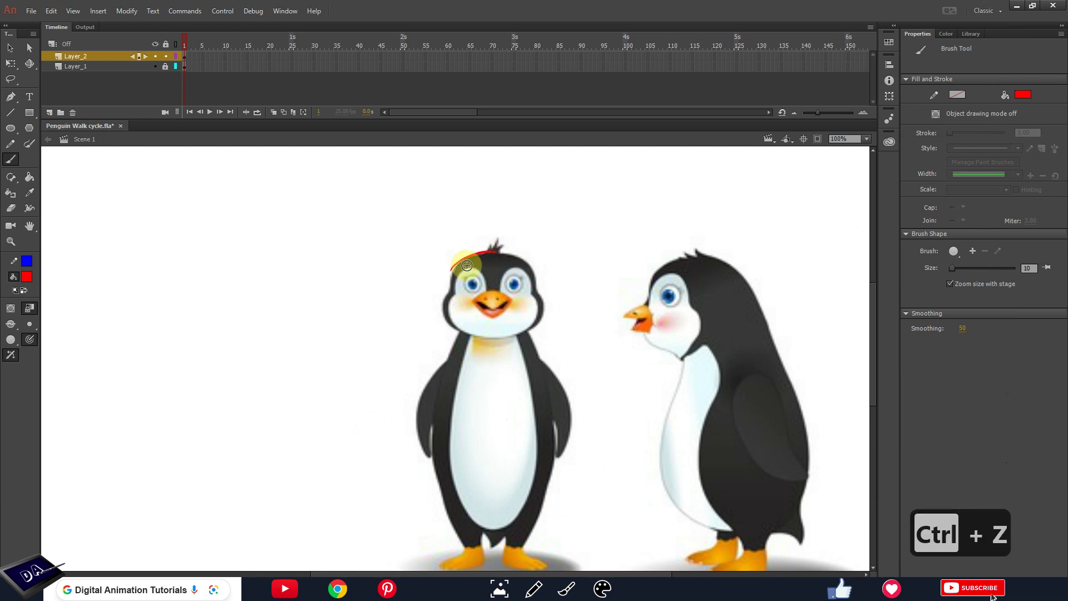
key(ctrl+z)
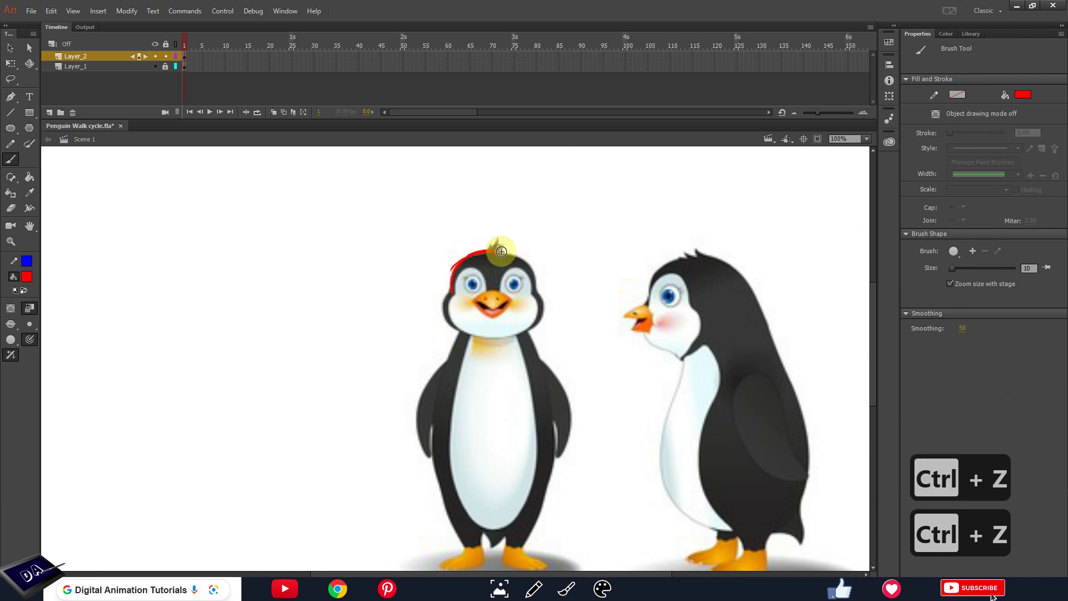
mouse_move(452, 290)
mouse_down()
mouse_move(442, 315)
mouse_move(480, 337)
mouse_move(443, 315)
mouse_up()
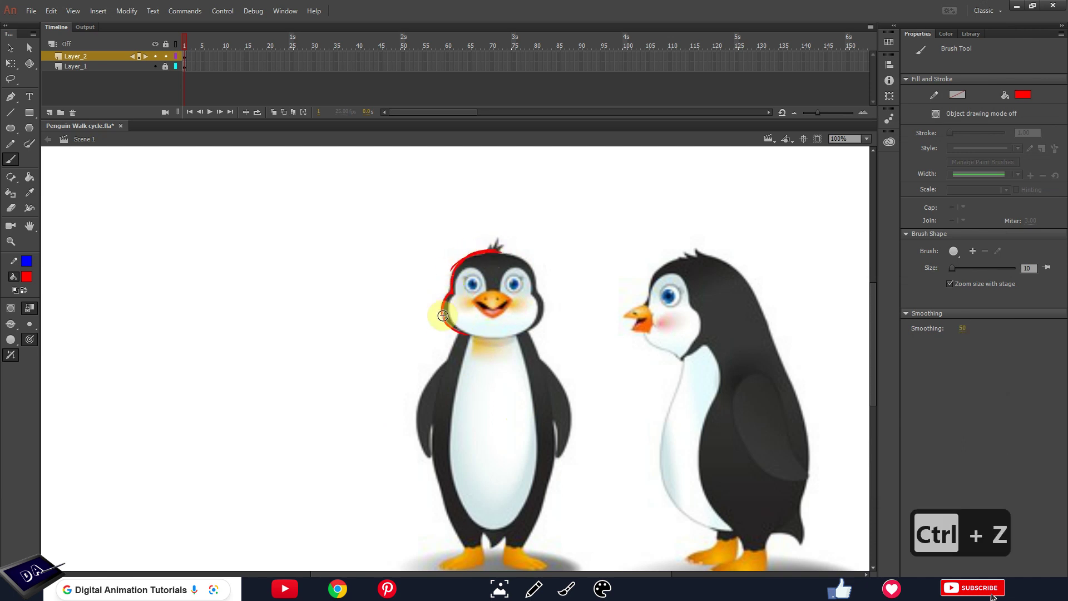
key(e)
mouse_move(493, 246)
mouse_down()
mouse_move(454, 260)
mouse_move(503, 250)
mouse_up()
key(ctrl+z)
key(b)
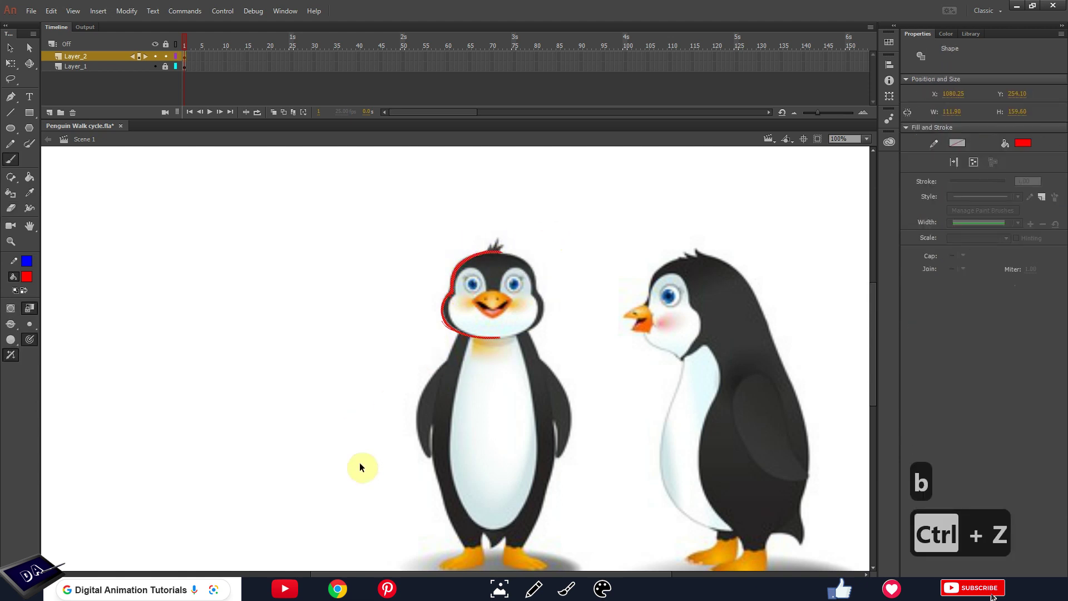
Duplicate the half head outline in place, flip it horizontally and align it with the head's right side
key(ctrl+c)
key(ctrl+shift+v)
key(shift+Right)
key(shift+Right)
key(shift+Right)
key(shift+Right)
key(shift+Right)
key(shift+Right)
key(shift+Right)
key(shift+Right)
key(shift+Right)
key(shift+Right)
key(shift+Right)
key(shift+Right)
key(shift+Right)
key(shift+Right)
key(m)
key(shift+Left)
key(shift+Left)
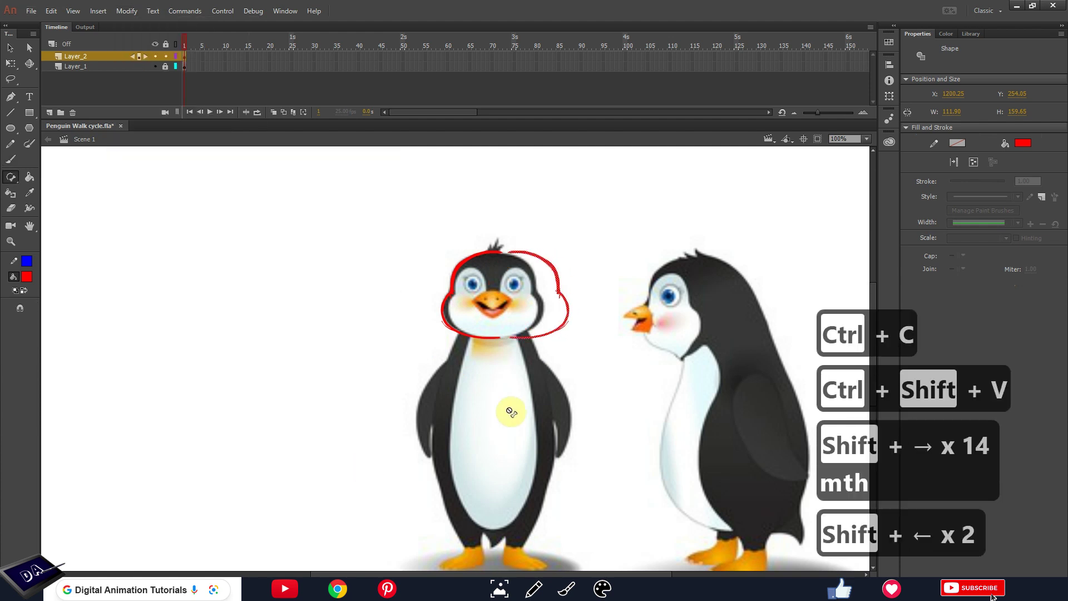
key(shift+Left)
key(shift+Left)
key(shift+Left)
key(shift+Left)
key(shift+Left)
key(shift+Right)
key(shift+Left)
key(b)
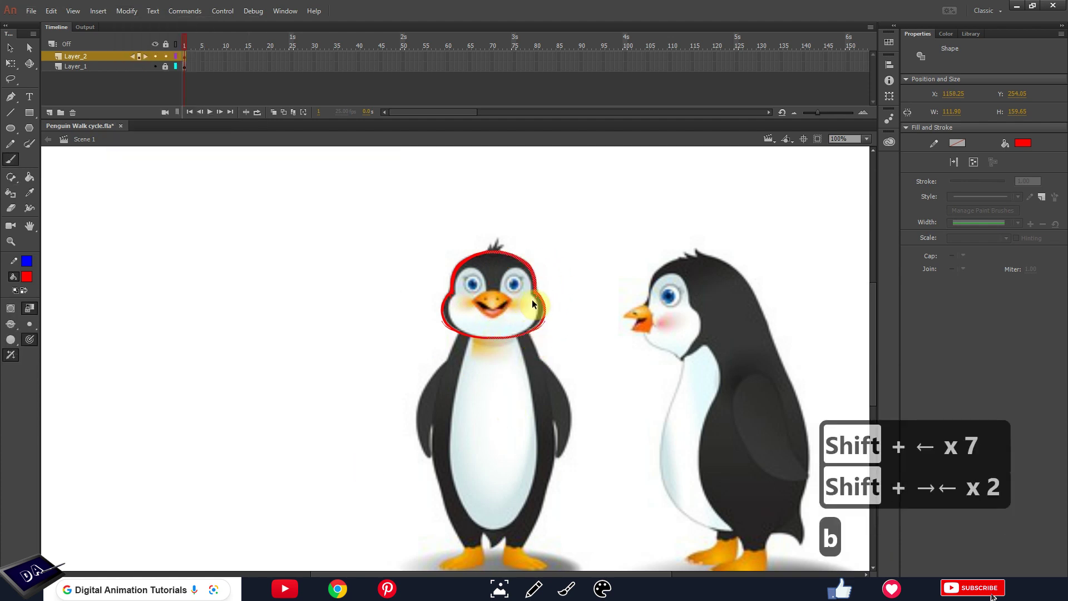
Brush the white face patch outlines and the beak around a vertical centre guide, then erase the guide line
key(e)
key(b)
drag(495, 253, 495, 335)
drag(510, 305, 475, 303)
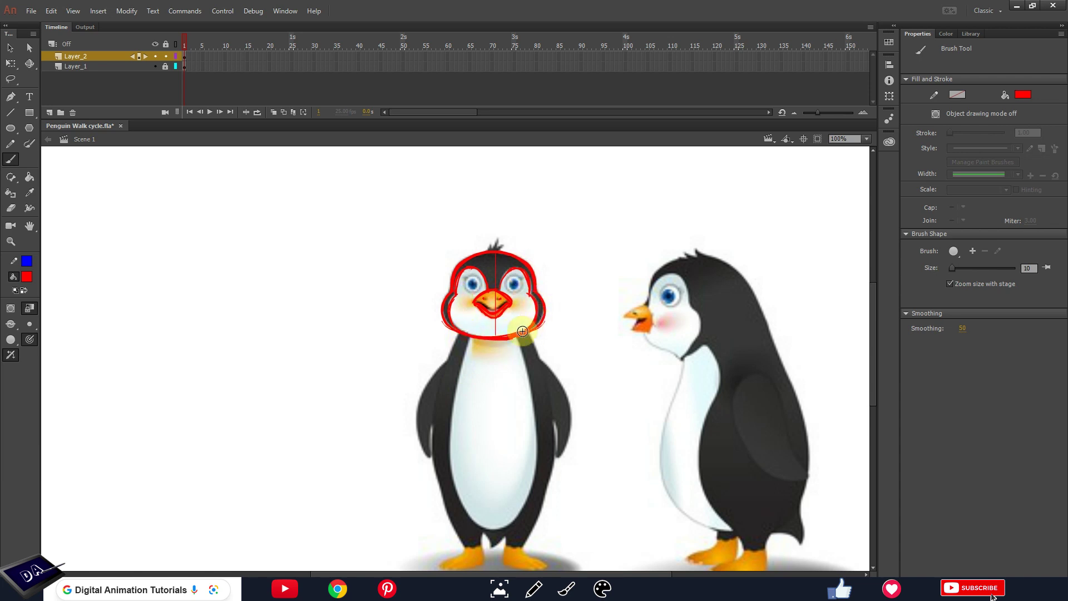
key(e)
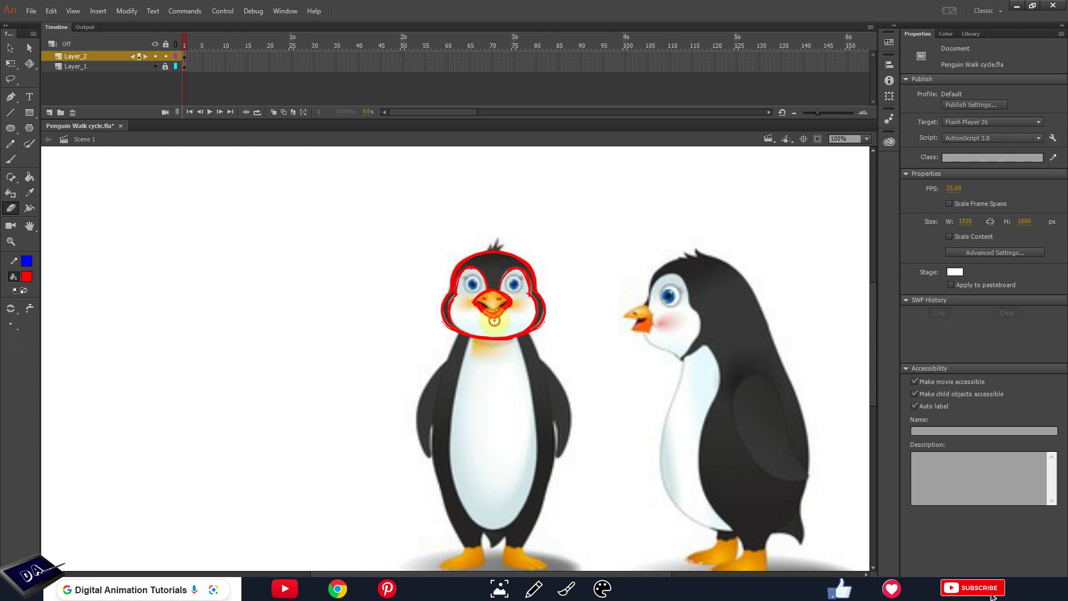
Trace the outline of the front penguin's left-hand eye, undoing strokes that miss its shape
key(b)
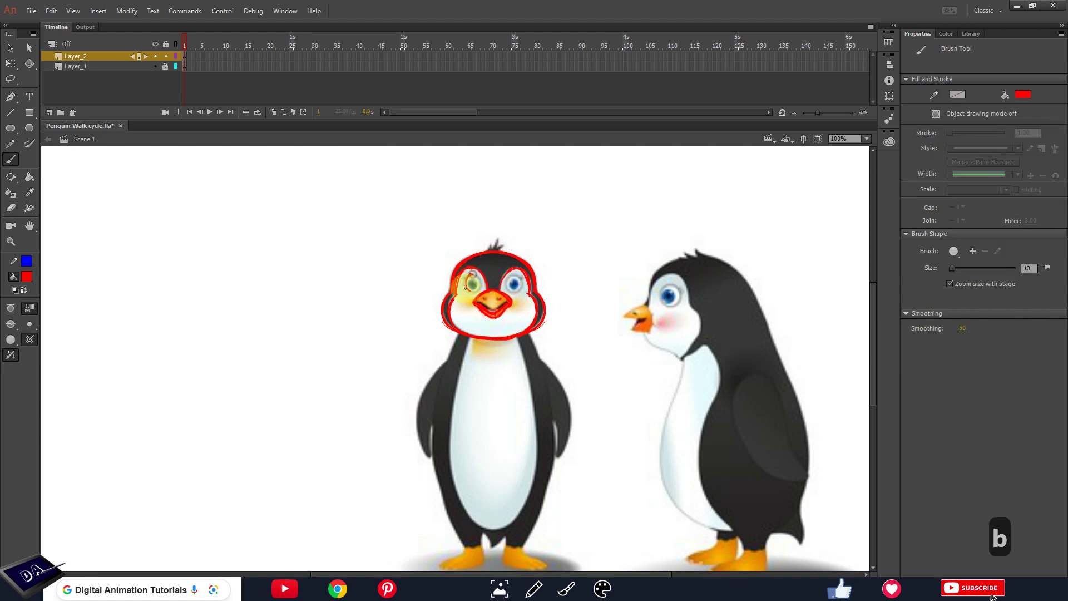
key(ctrl+z)
key(ctrl+z)
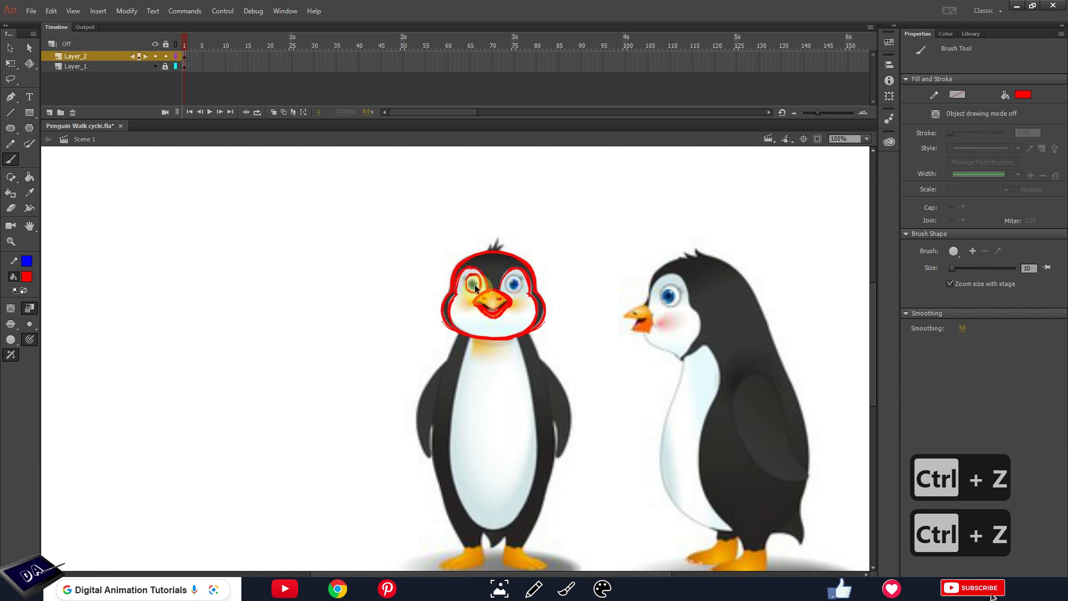
key(ctrl+z)
key(ctrl+z)
click(470, 335)
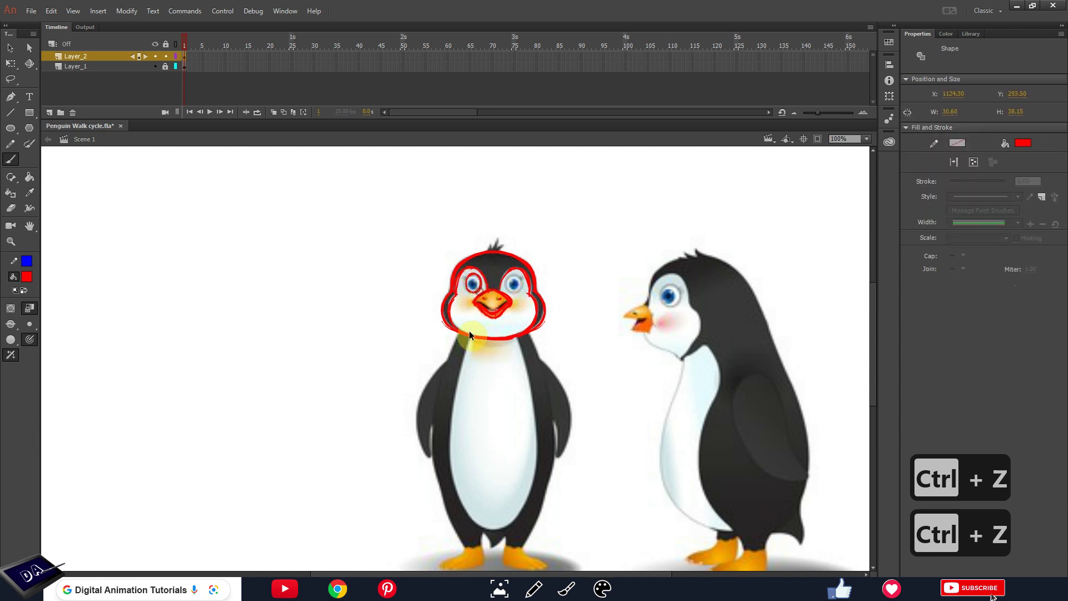
Group the traced eye outline and place a duplicate over the reference's right-hand eye
key(ctrl+g)
key(ctrl+c)
key(ctrl+shift+v)
key(shift+Right)
key(shift+Right)
key(shift+Right)
key(shift+Right)
key(shift+Right)
key(shift+Right)
key(shift+Right)
key(shift+Right)
key(shift+Left)
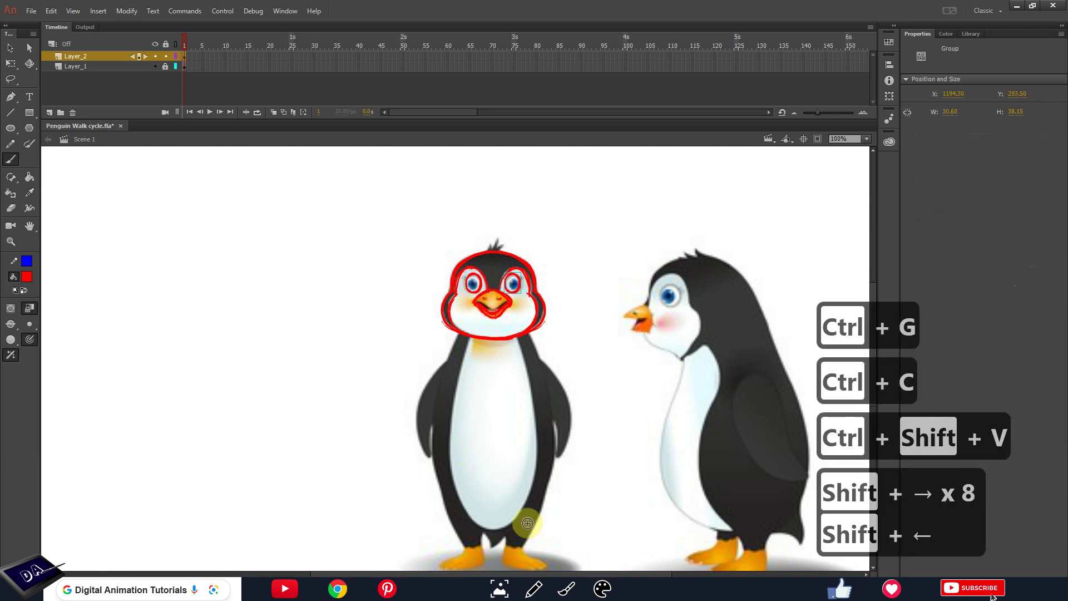
key(Right)
key(Right)
Draw and group a filled red pupil in the left-hand eye, narrowing it to about 17 px wide
key(ctrl+g)
key(Delete)
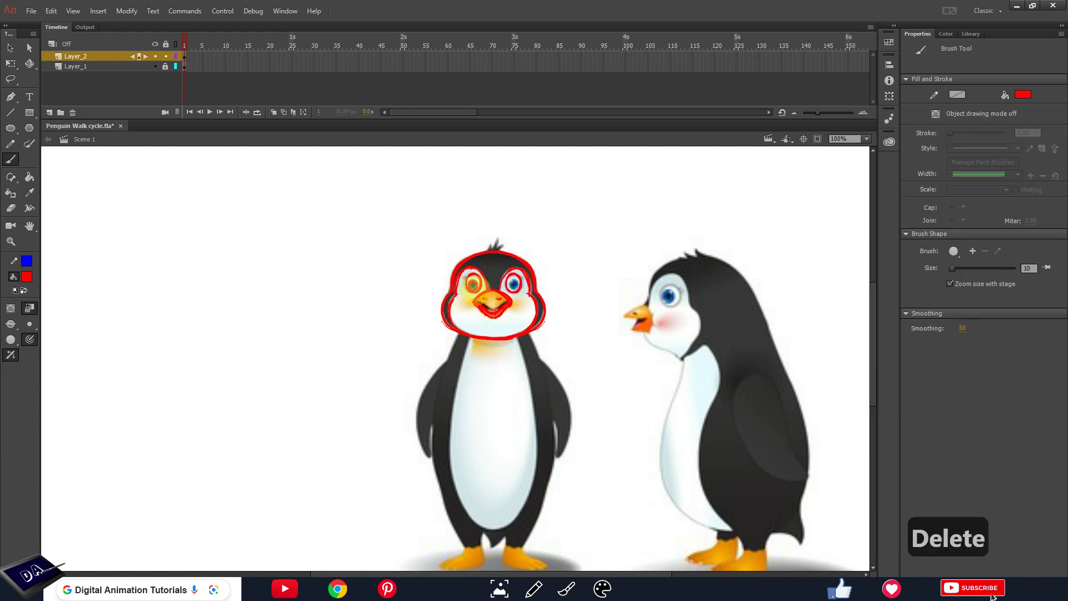
click(474, 286)
key(ctrl+g)
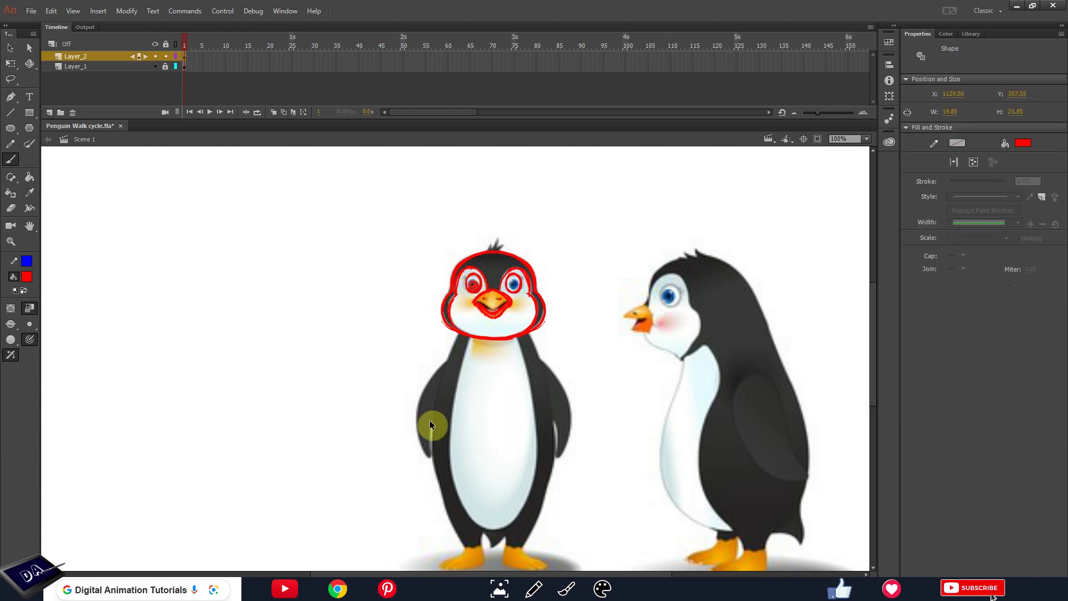
key(ctrl+equal)
key(q)
drag(471, 362, 469, 362)
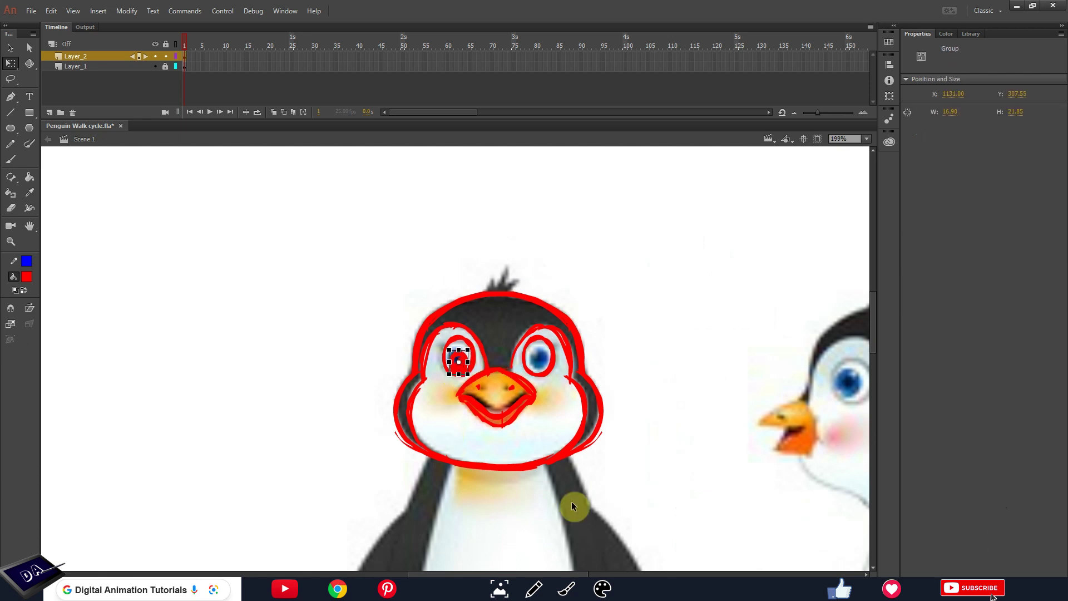
Nudge the pupil up slightly and place a duplicate of it inside the right-hand eye
key(Up)
key(ctrl+c)
key(ctrl+shift+v)
key(shift+Right)
key(shift+Right)
key(shift+Right)
key(shift+Right)
key(shift+Right)
key(shift+Right)
key(shift+Right)
key(shift+Right)
key(shift+Right)
key(shift+Right)
key(shift+Right)
key(shift+Right)
key(shift+Right)
key(shift+Right)
key(shift+Right)
key(shift+Right)
key(shift+Left)
key(shift+Left)
key(shift+Left)
key(shift+Left)
key(ctrl+minus)
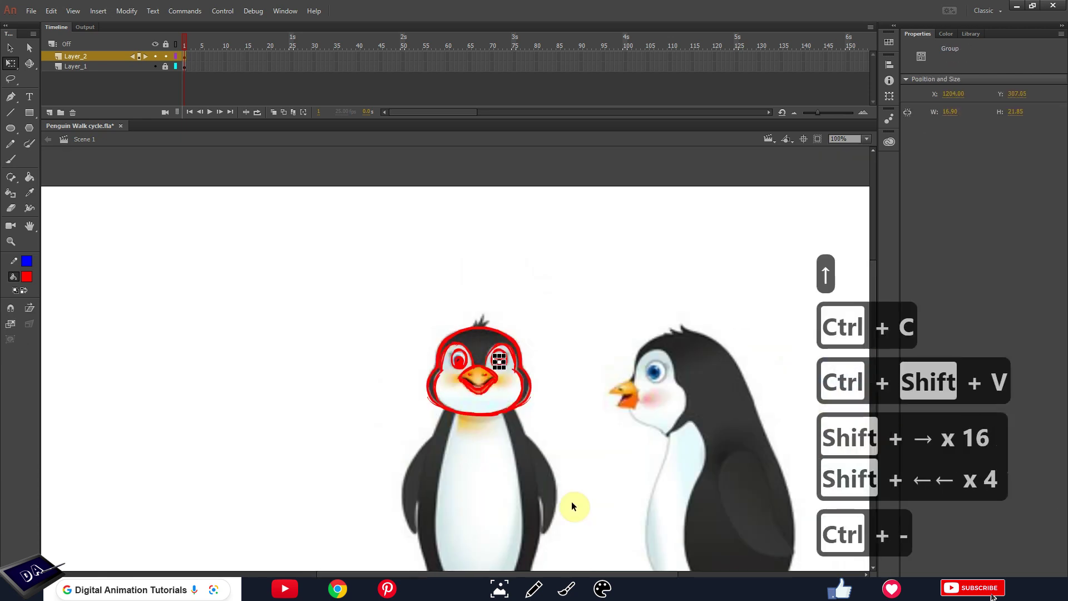
Group all the traced head parts and move the head to the blank area left of the reference penguins
key(ctrl+a)
key(ctrl+g)
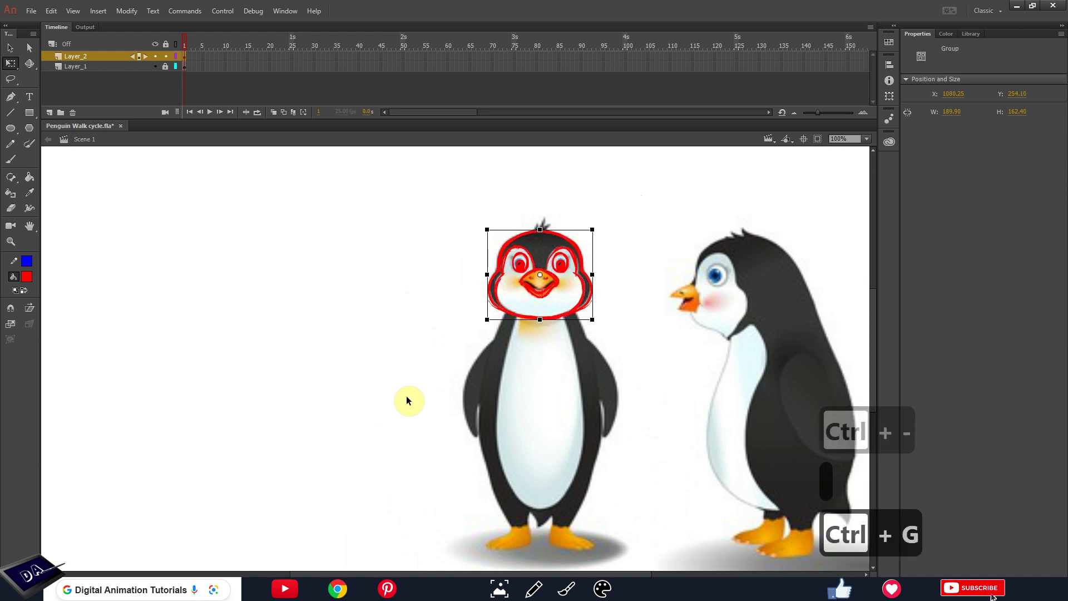
key(ctrl+minus)
key(ctrl+equal)
key(space)
drag(536, 555, 600, 420)
key(space)
drag(545, 318, 628, 353)
drag(646, 281, 468, 282)
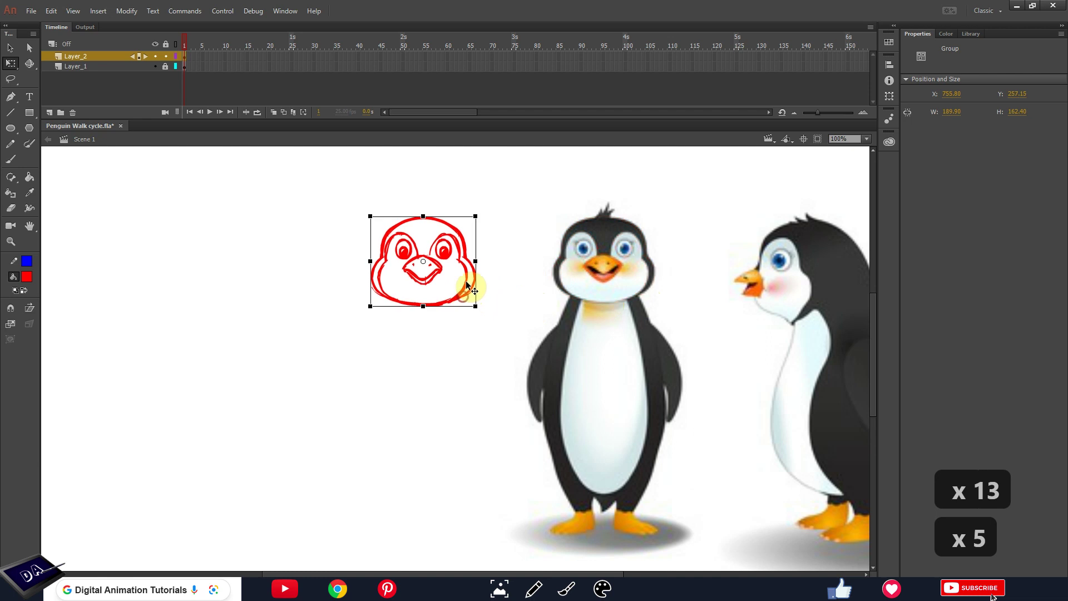
Add a small hair tuft on top of the head inside its group, then return to the main scene
key(space)
drag(444, 232, 490, 271)
double_click(496, 263)
key(b)
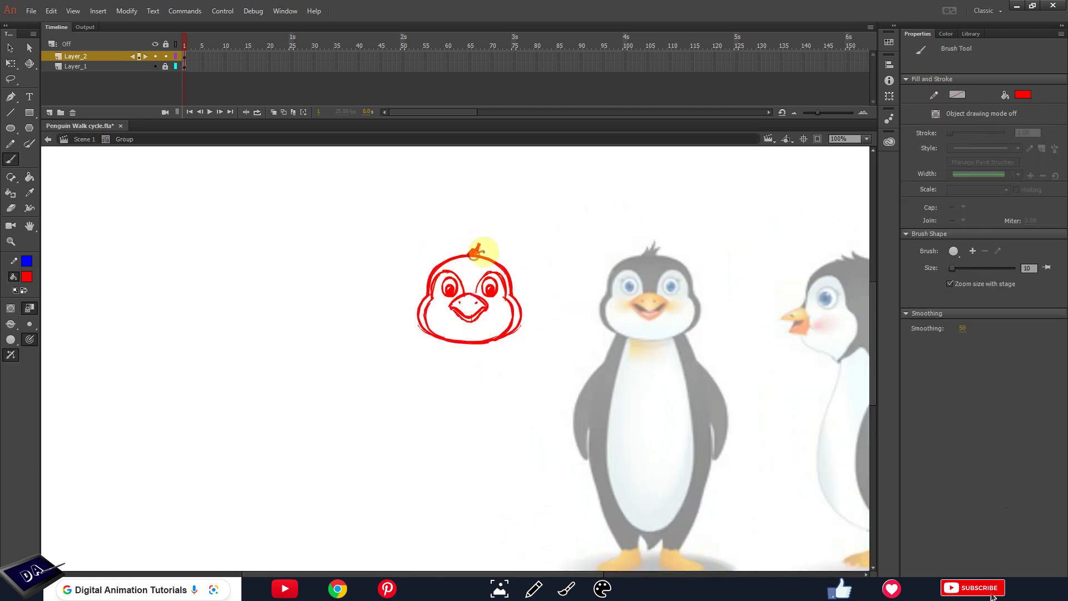
ctrl+double_click(534, 394)
Sketch a rounded, pear-shaped body below the head with red Brush strokes, undoing stray side lines
key(space)
mouse_move(523, 462)
mouse_down()
mouse_move(539, 338)
mouse_move(590, 425)
mouse_up()
key(space)
drag(467, 362, 455, 368)
drag(440, 305, 421, 384)
drag(451, 285, 416, 400)
mouse_move(433, 312)
mouse_down()
mouse_move(424, 345)
mouse_move(426, 423)
mouse_up()
key(ctrl+z)
key(ctrl+z)
drag(455, 280, 426, 417)
drag(510, 288, 532, 366)
drag(513, 296, 540, 387)
drag(419, 394, 524, 405)
drag(535, 388, 464, 436)
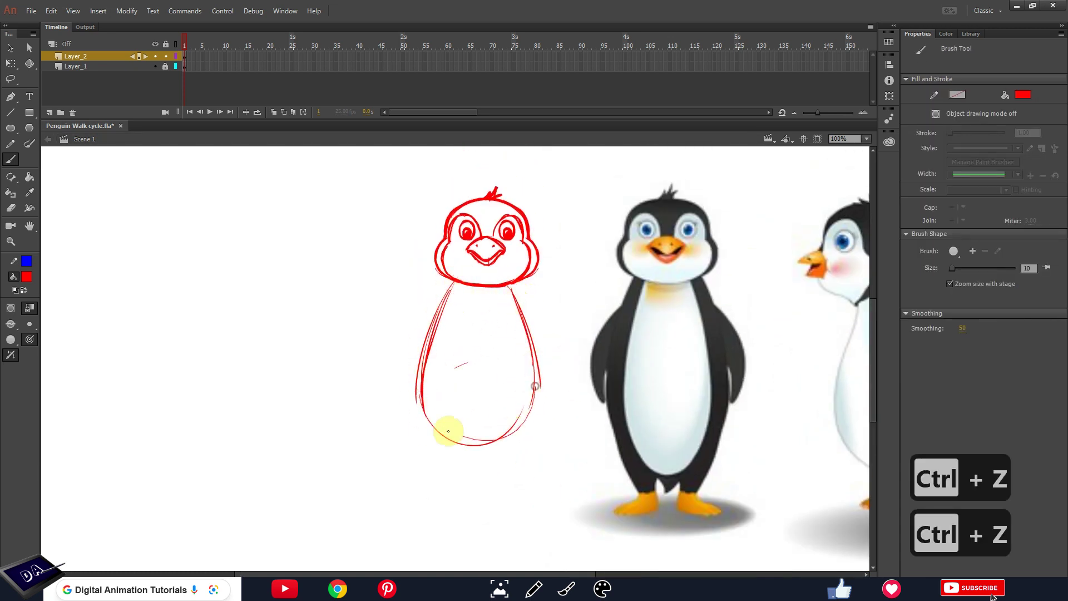
mouse_move(534, 281)
mouse_down()
mouse_move(535, 350)
mouse_move(544, 406)
mouse_up()
mouse_move(451, 281)
mouse_down()
mouse_move(430, 322)
mouse_move(419, 417)
mouse_move(471, 444)
mouse_move(421, 387)
mouse_move(509, 426)
mouse_move(531, 404)
mouse_move(536, 371)
mouse_move(495, 444)
mouse_move(513, 281)
mouse_up()
drag(452, 278, 417, 390)
key(ctrl+z)
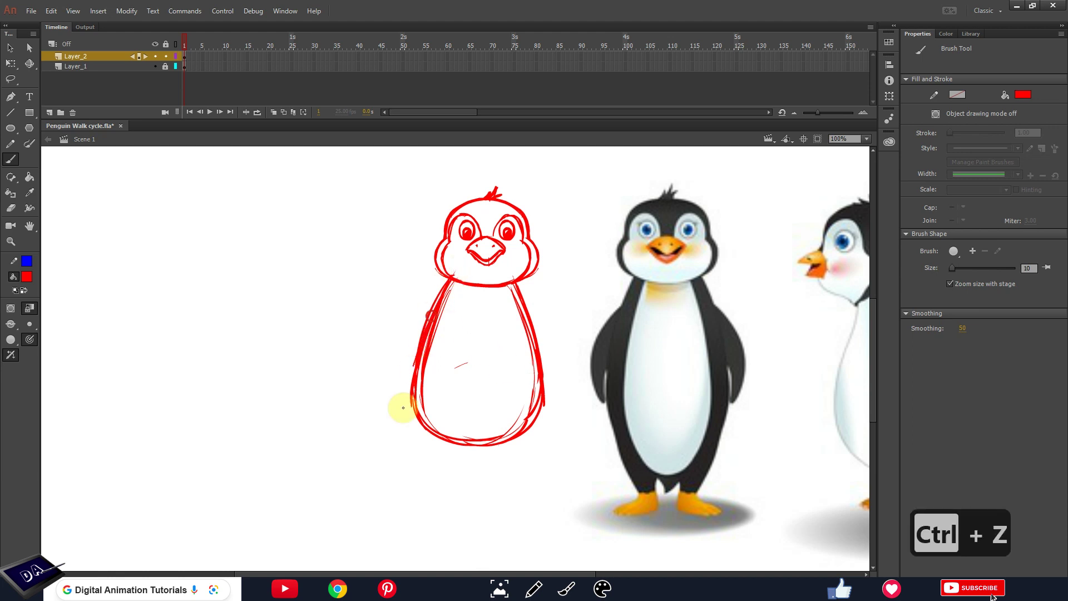
Adjust the body sketch with Free Transform, nudge it right to sit centred under the head, and group it
ctrl+click(538, 398)
key(q)
drag(497, 447, 503, 445)
key(1)
key(Right)
key(Right)
key(Right)
key(Right)
key(Right)
key(Right)
key(ctrl+g)
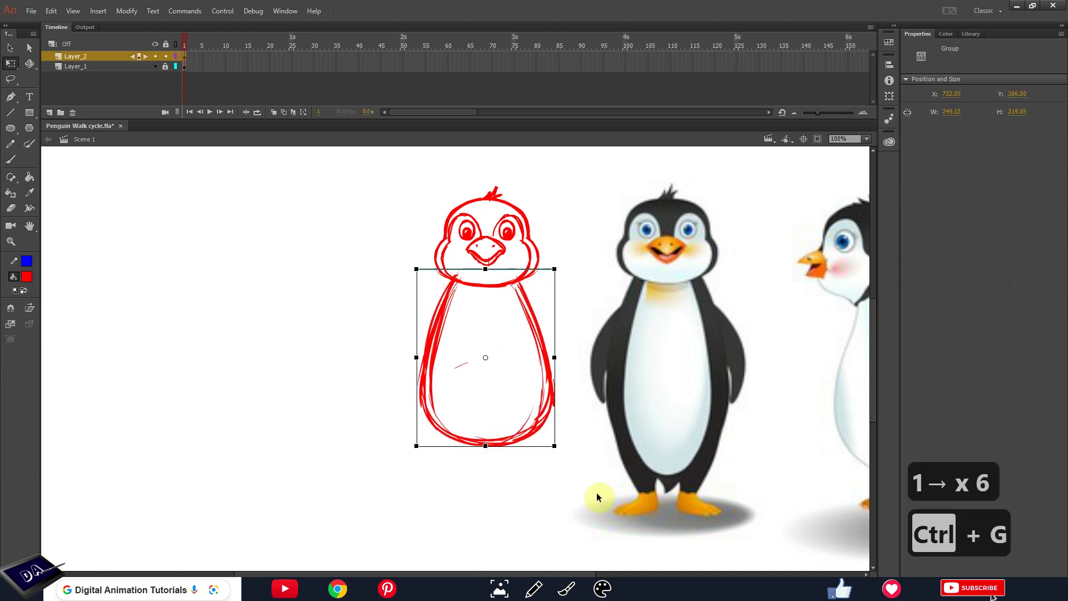
Erase and delete the doubled sketch lines inside the body group, leaving one clean pear-shaped outline
double_click(452, 298)
key(b)
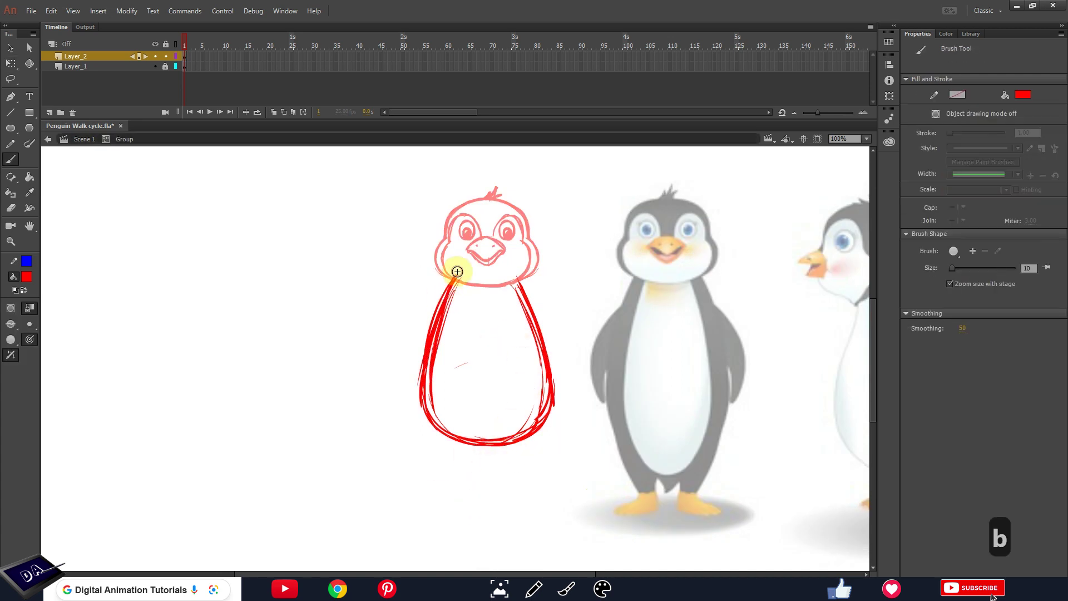
key(e)
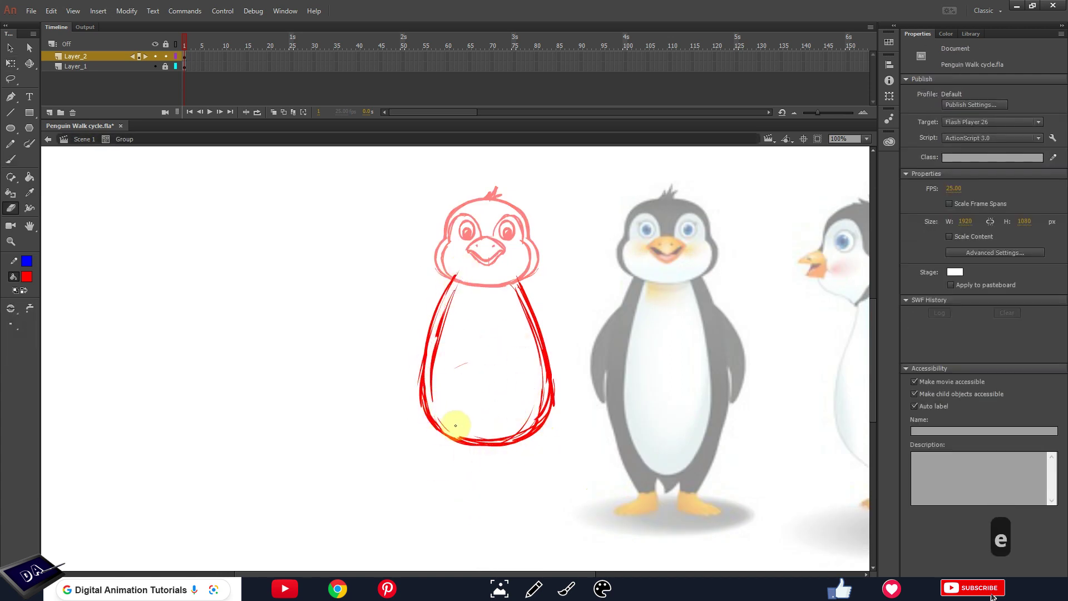
mouse_move(432, 356)
mouse_down()
mouse_move(425, 374)
mouse_move(439, 443)
mouse_move(419, 396)
mouse_move(440, 356)
mouse_up()
key(Delete)
mouse_move(534, 321)
mouse_down()
mouse_move(543, 416)
mouse_move(503, 437)
mouse_move(464, 434)
mouse_move(486, 443)
mouse_move(536, 419)
mouse_up()
ctrl+click(510, 438)
key(Delete)
ctrl+click(540, 360)
drag(542, 362, 547, 429)
key(Delete)
Touch up the body outline and add a curved neck line under the head with the Brush, then return to the main scene
key(b)
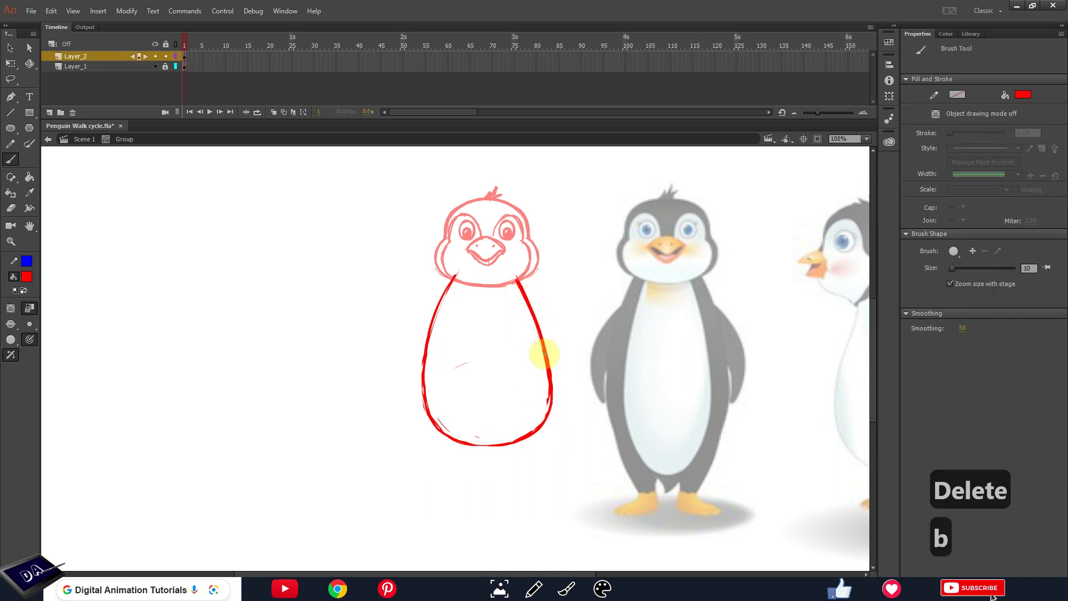
mouse_move(455, 271)
mouse_down()
mouse_move(427, 364)
mouse_move(510, 441)
mouse_move(525, 435)
mouse_up()
double_click(575, 412)
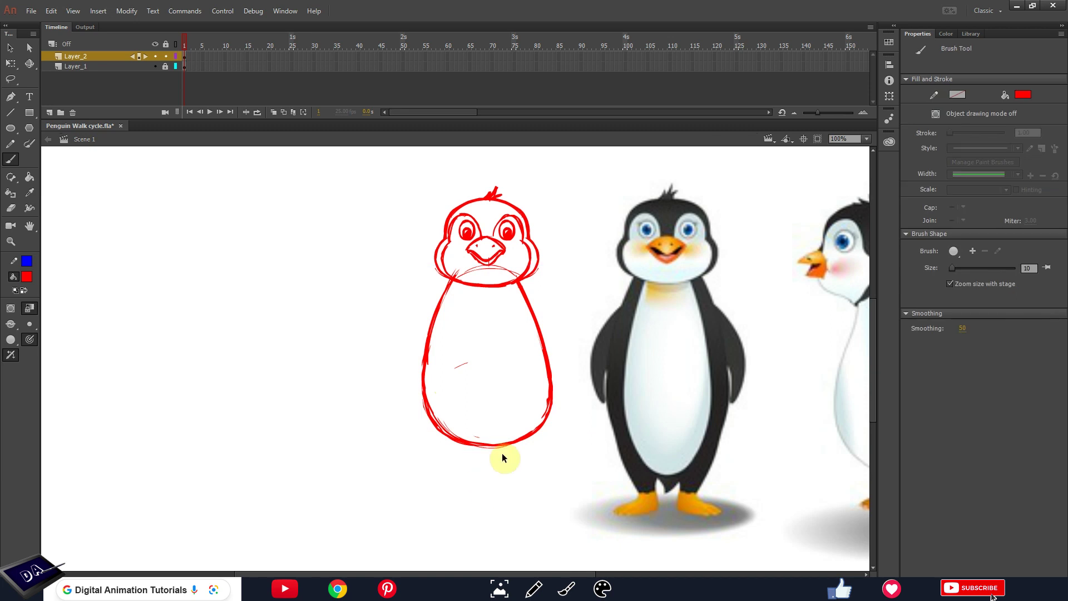
key(q)
click(508, 444)
click(410, 523)
Sketch a short leg under the lower left of the body with the Brush and group it
key(space)
mouse_move(503, 463)
mouse_down()
mouse_move(525, 433)
mouse_move(493, 422)
mouse_up()
key(b)
key(b)
key(b)
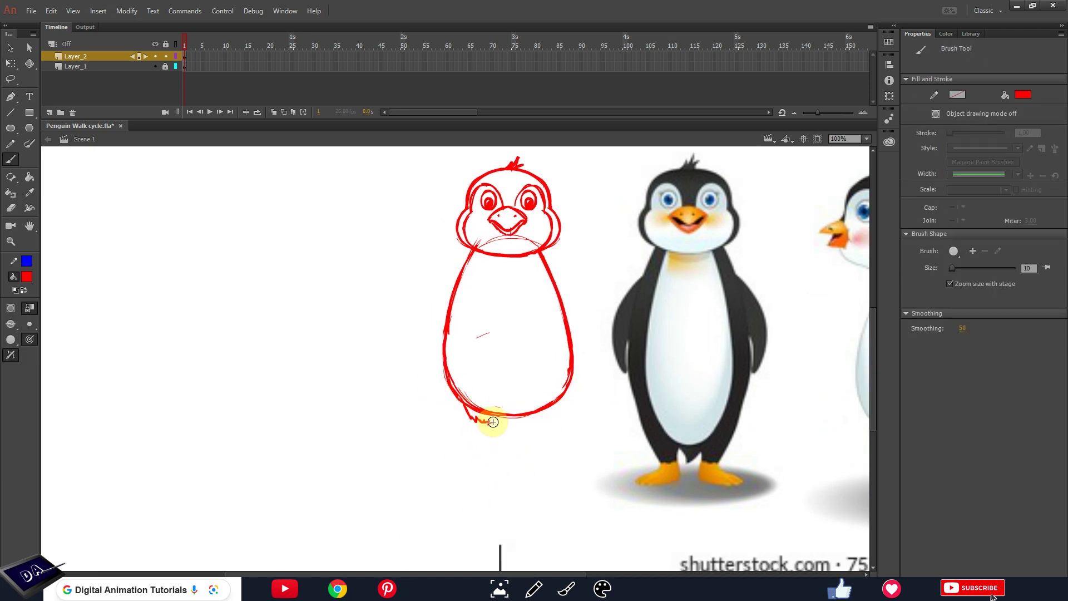
key(ctrl+g)
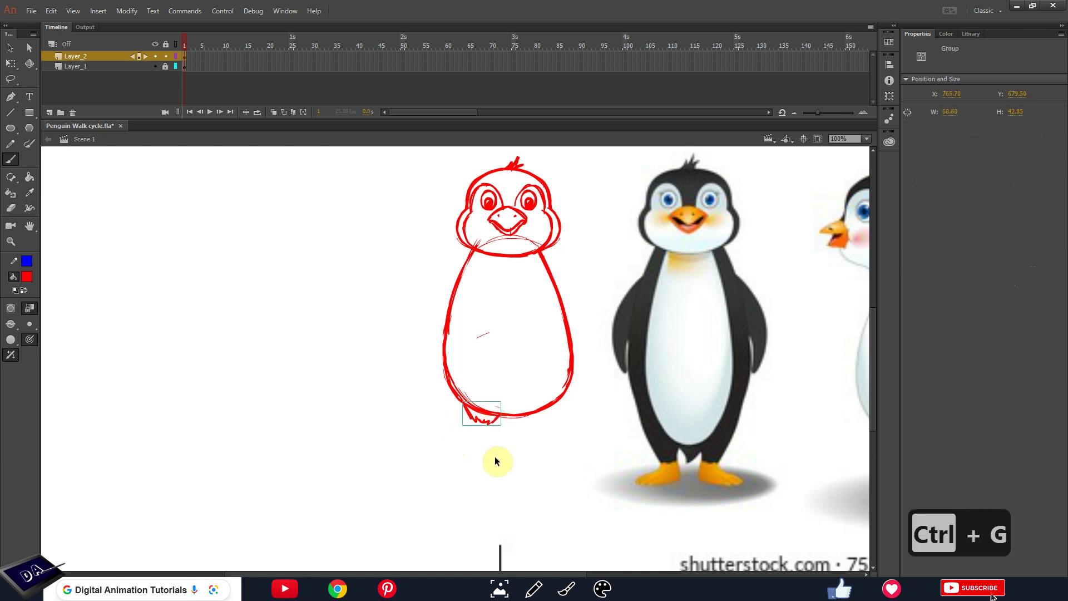
Sketch a three-toed foot below the leg, undoing stray strokes, then group it and nudge it down 3 px
mouse_move(462, 430)
mouse_down()
mouse_move(476, 418)
mouse_move(461, 433)
mouse_move(477, 432)
mouse_up()
key(ctrl+z)
key(ctrl+z)
key(ctrl+z)
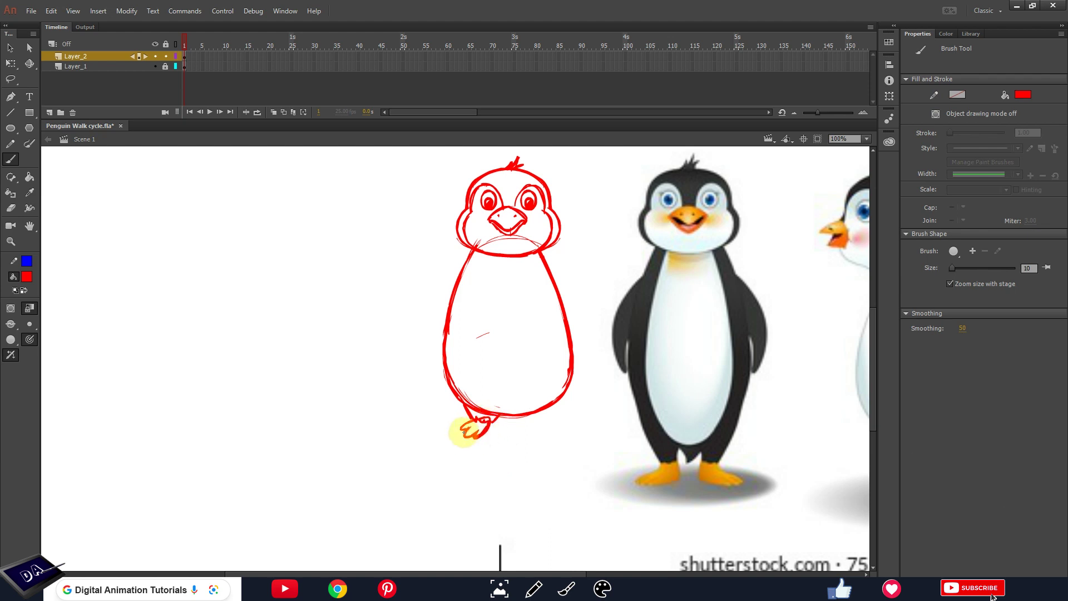
key(ctrl+g)
key(Down)
key(Down)
key(Down)
Erase and redraw the leg lines inside the leg group, then return to the main scene and nudge the leg 2 px right
key(e)
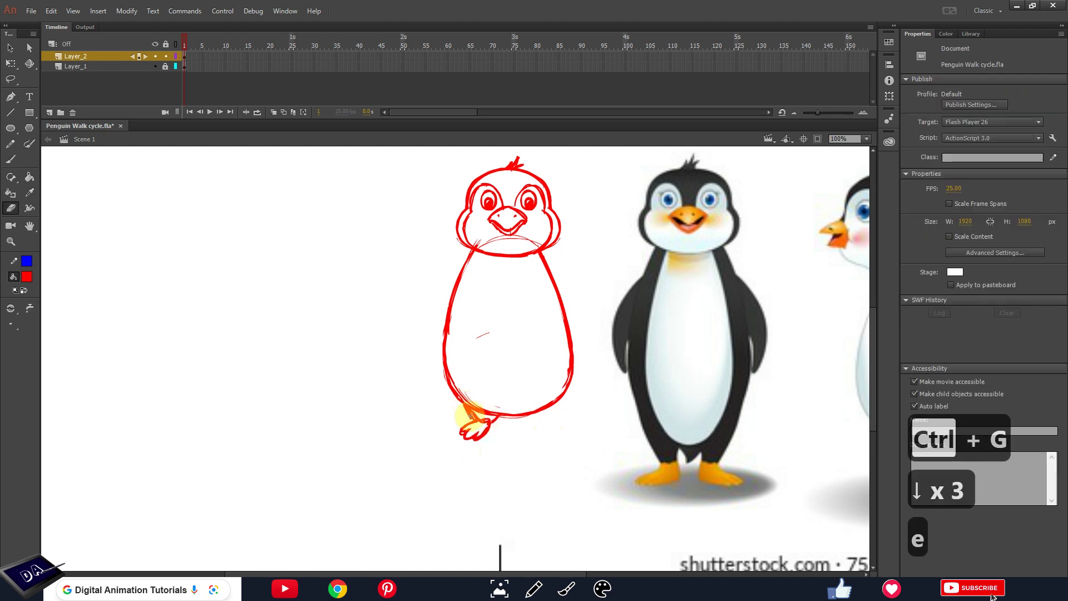
double_click(474, 424)
key(b)
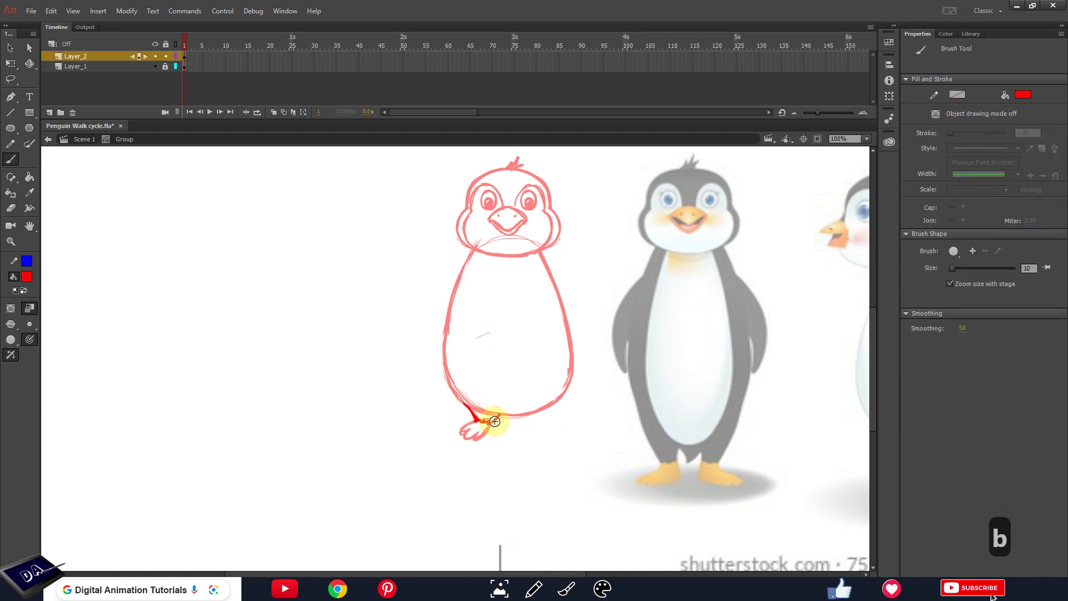
ctrl+double_click(500, 451)
key(Right)
key(Right)
Select the leg and foot groups and scale them to 110%
ctrl+click(482, 432)
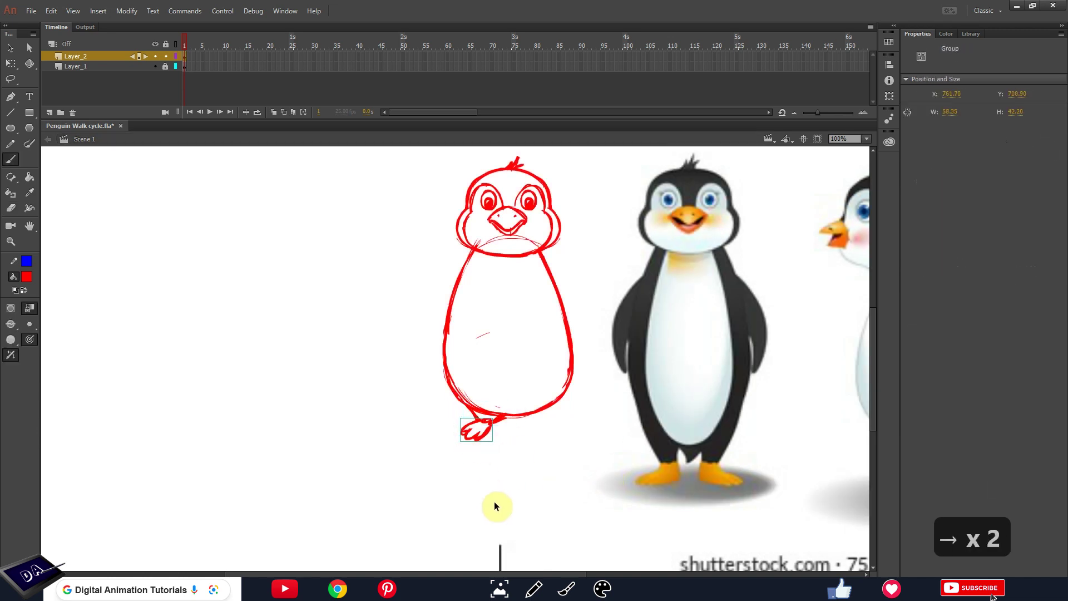
key(ctrl+alt+s)
text(110)
key(Return)
key(ctrl+minus)
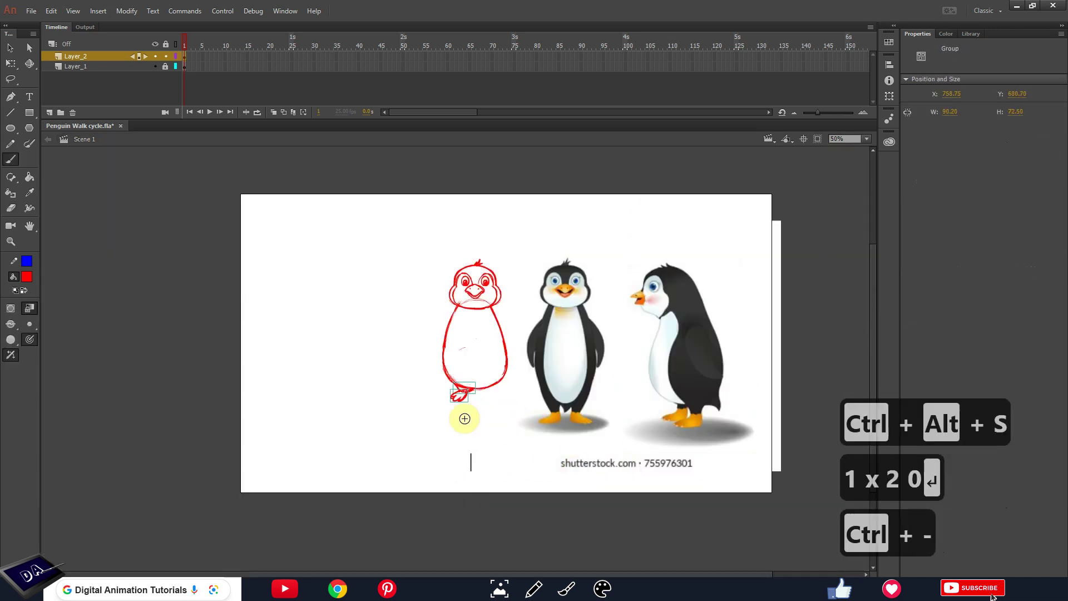
Duplicate the leg and foot in place, flip the copy horizontally and move it 97 px right to form the other leg
key(ctrl+equal)
scroll(490, 439, up, 2)
key(ctrl+c)
key(ctrl+shift+v)
key(shift+Right)
key(shift+Right)
key(shift+Right)
key(shift+Right)
key(shift+Right)
key(shift+Right)
key(shift+Right)
key(shift+Right)
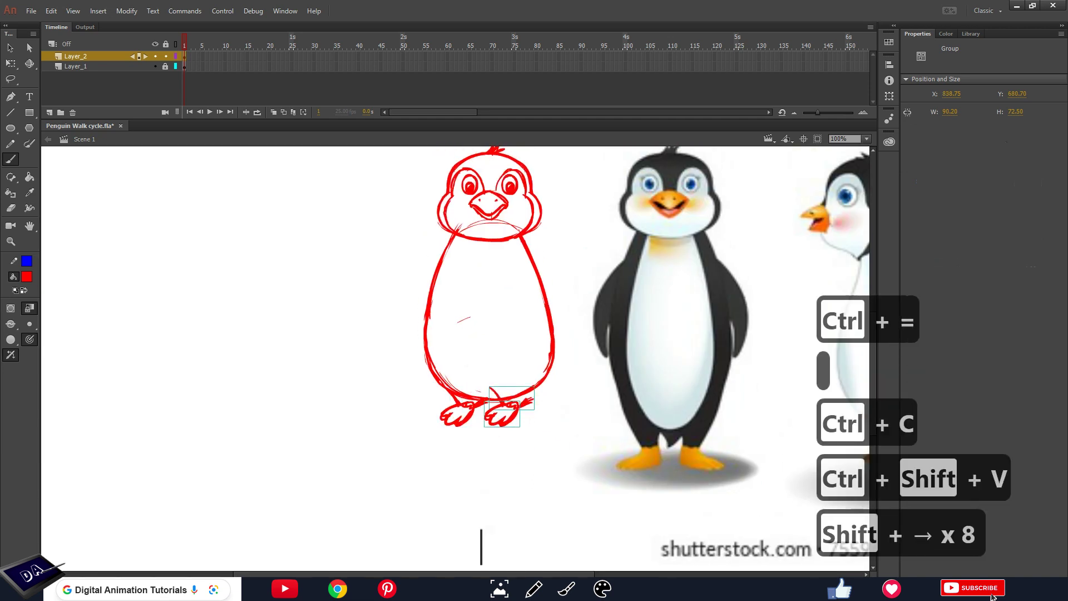
key(alt+m)
key(t)
key(h)
key(shift+Right)
key(shift+Right)
key(Left)
key(Left)
key(Left)
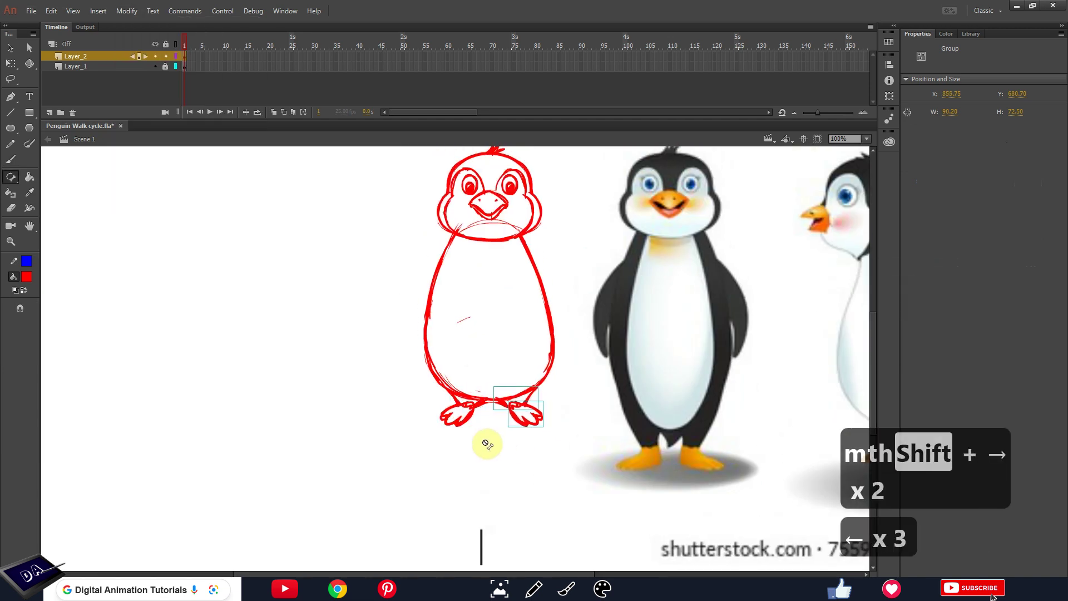
Select both legs with their feet and nudge them slightly left to centre them under the body
key(v)
drag(437, 432, 546, 375)
shift+click(546, 374)
key(Left)
key(Left)
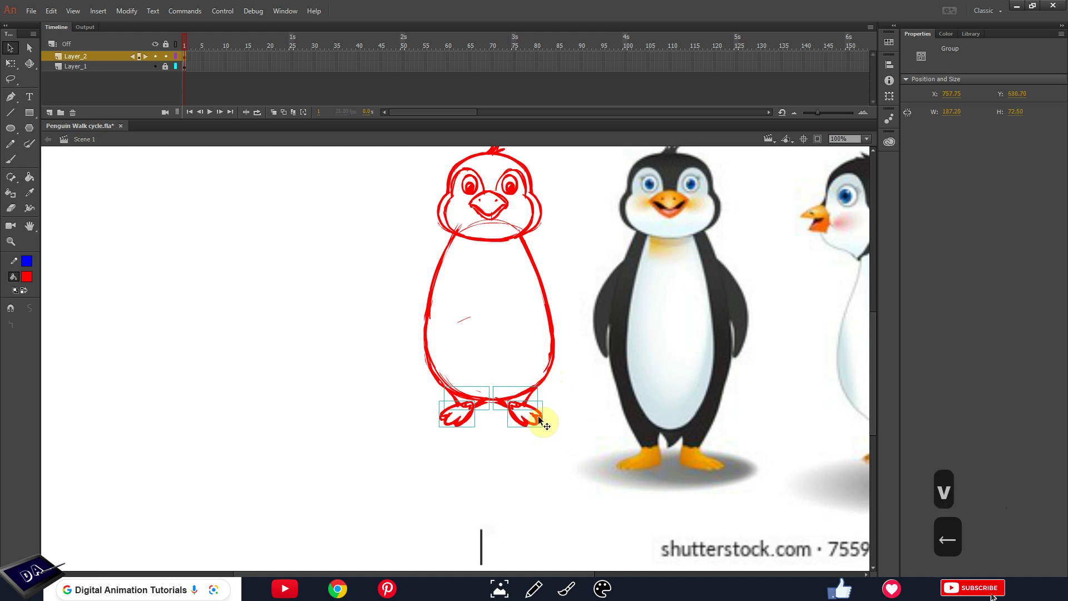
Select only the left leg and foot and nudge them a few pixels outward
click(462, 455)
key(space)
drag(462, 455, 525, 456)
key(Left)
key(Left)
key(Left)
key(Left)
key(Left)
key(Left)
key(Left)
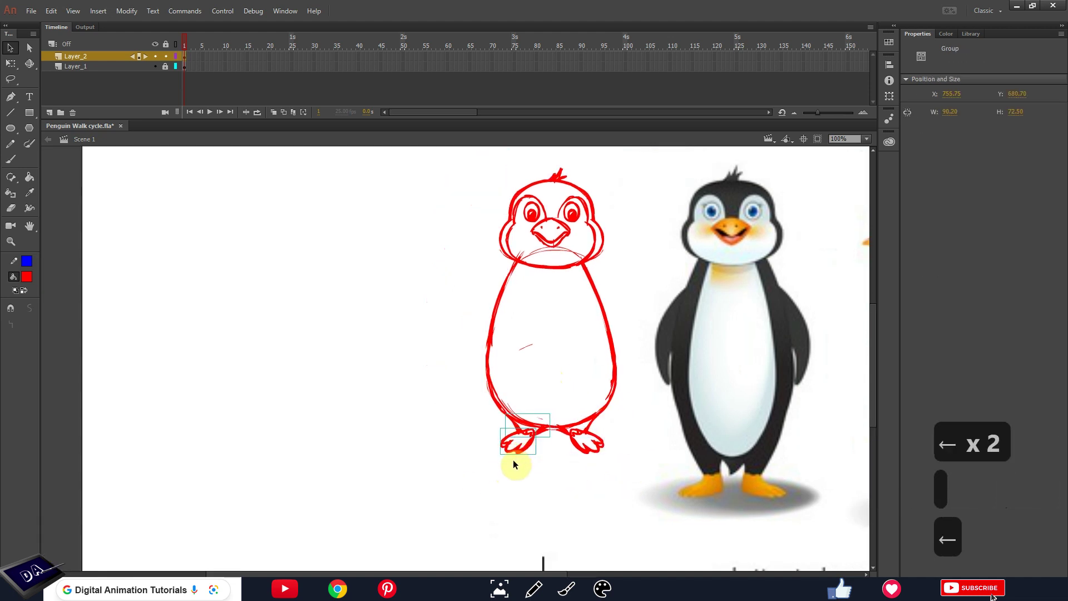
Clean up both legs inside their groups, erasing and redrawing the lines where they meet the body and feet
click(520, 425)
key(Delete)
double_click(514, 436)
key(e)
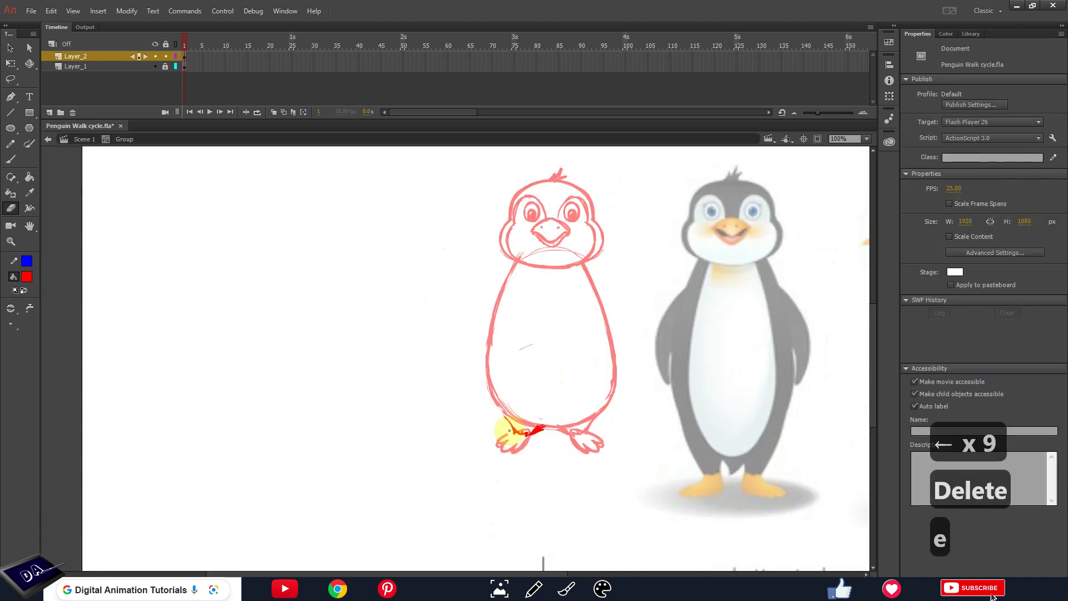
key(b)
mouse_move(507, 417)
mouse_down()
mouse_move(515, 433)
mouse_move(586, 432)
mouse_move(564, 450)
mouse_up()
key(e)
double_click(565, 434)
click(592, 430)
key(b)
key(e)
double_click(638, 427)
drag(625, 434, 662, 422)
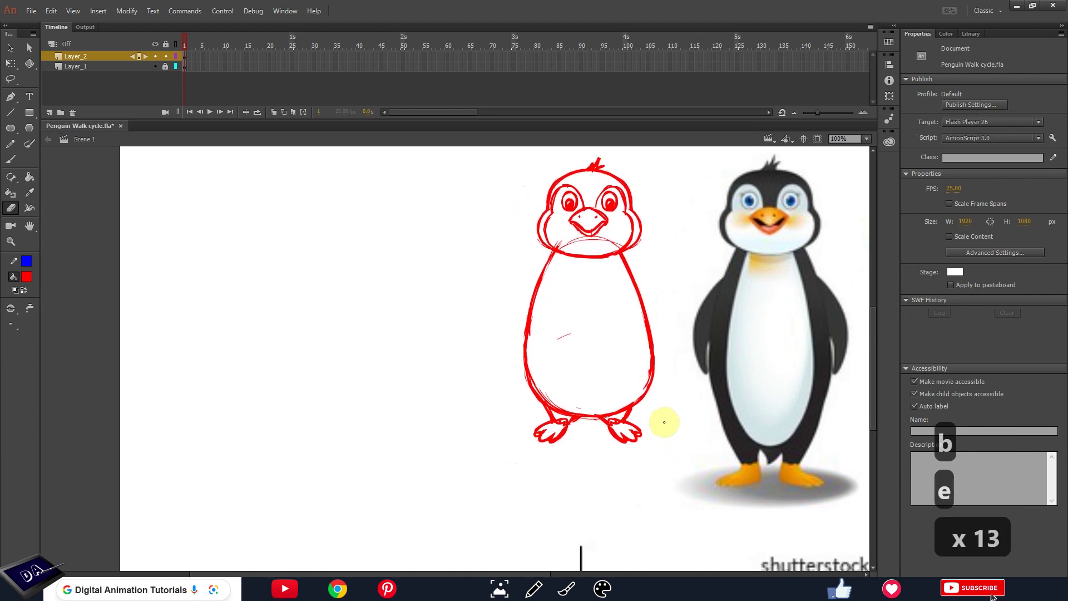
Sketch a long, pointed wing slanting out and down from the left shoulder, redoing its inner end, and group it
key(b)
scroll(642, 341, up, 1)
mouse_move(503, 327)
mouse_down()
mouse_move(548, 296)
mouse_move(469, 367)
mouse_move(544, 314)
mouse_up()
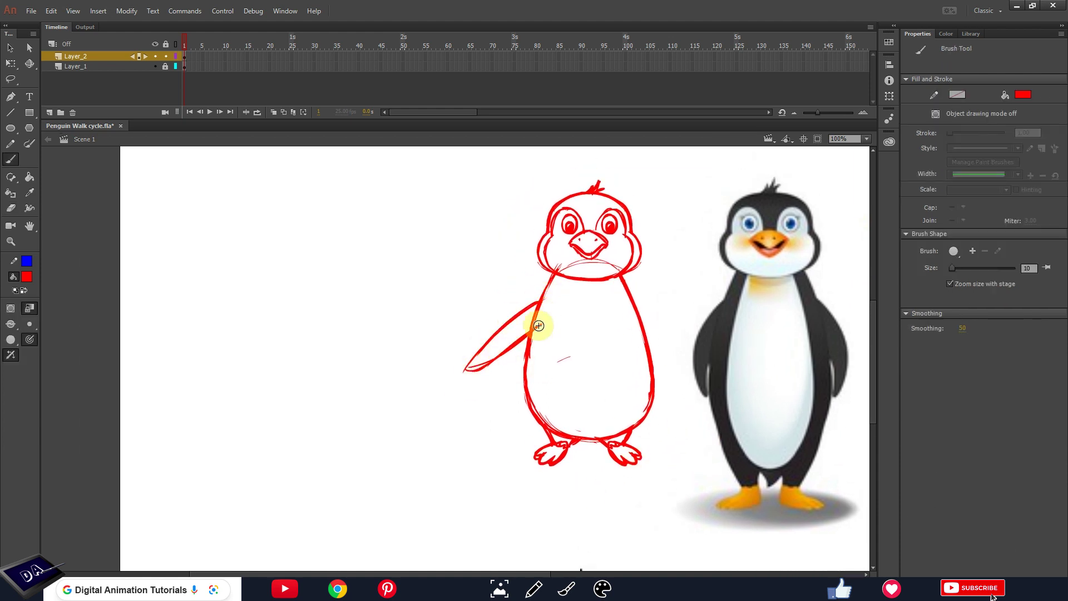
key(ctrl+z)
key(ctrl+z)
mouse_move(472, 372)
mouse_down()
mouse_move(517, 345)
mouse_move(541, 306)
mouse_up()
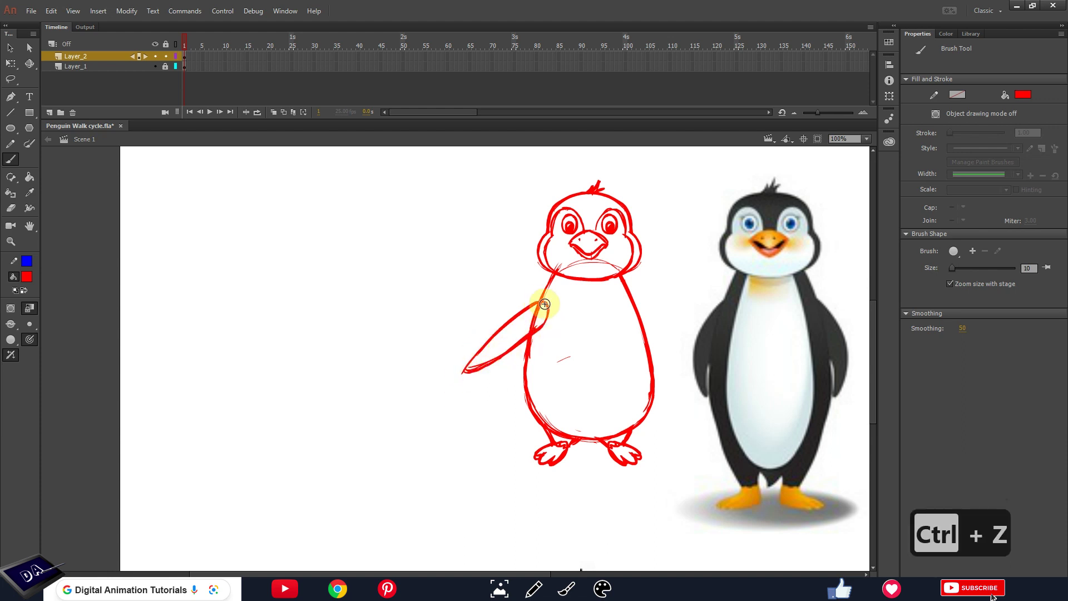
ctrl+click(531, 337)
key(ctrl+g)
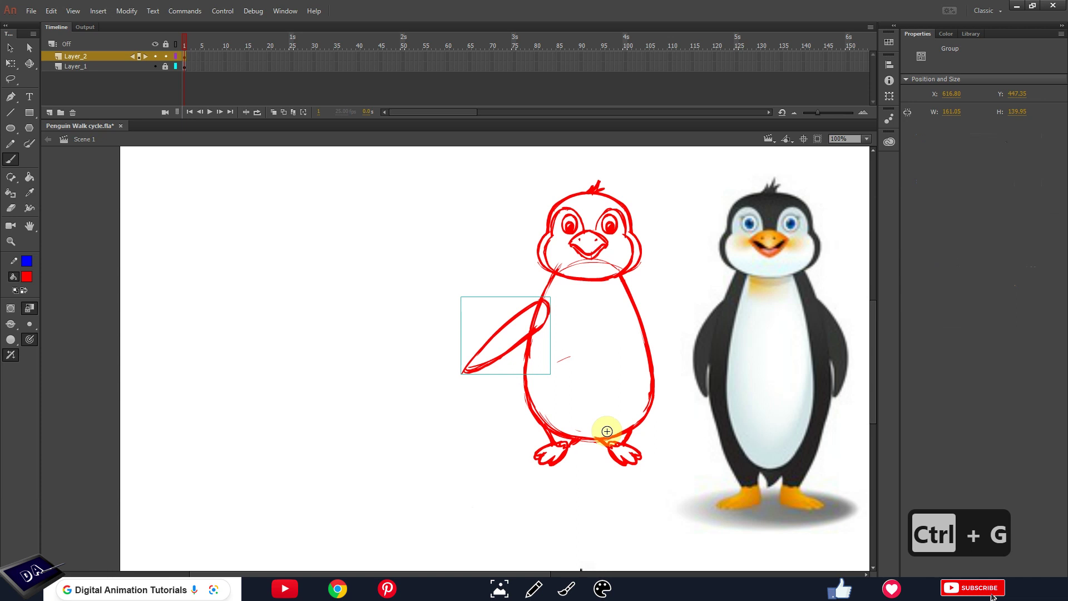
Refine the wing outline inside its group by redrawing the upper edge and erasing rough lines, then return to the main scene
drag(568, 492, 556, 495)
double_click(474, 354)
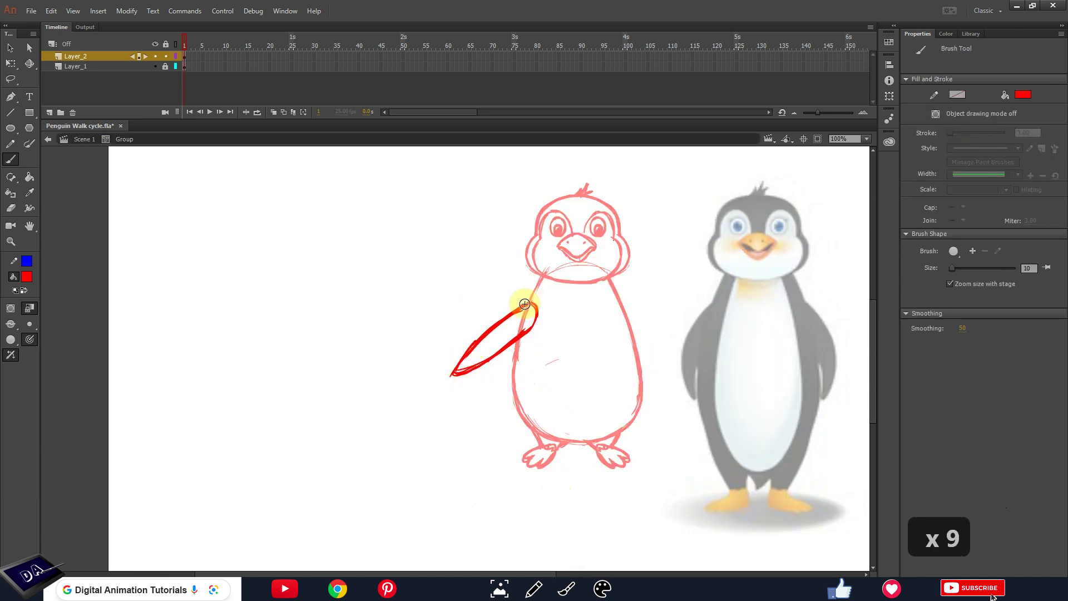
key(e)
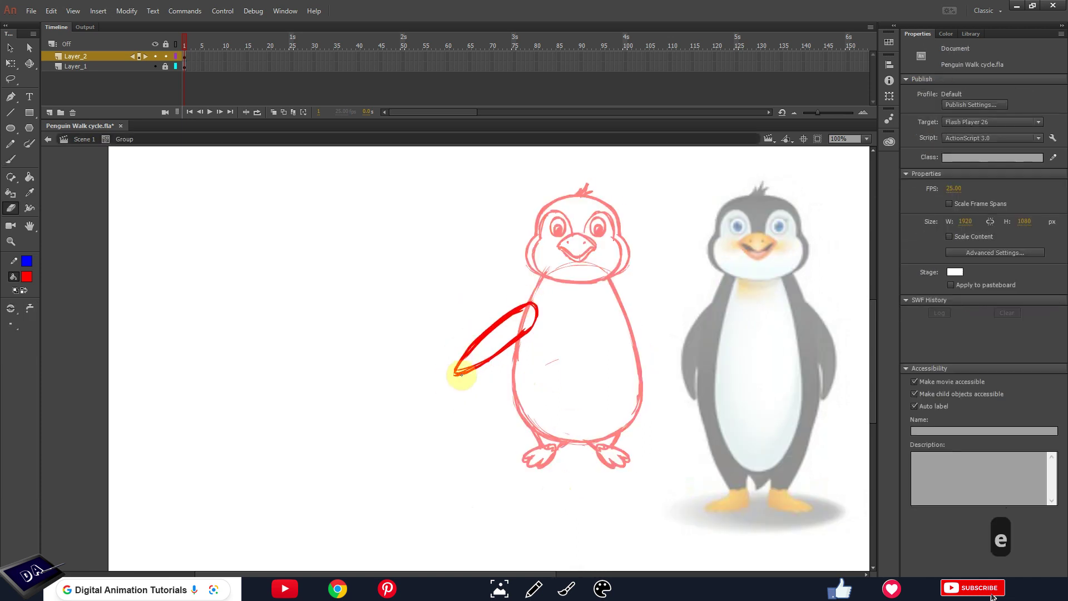
key(b)
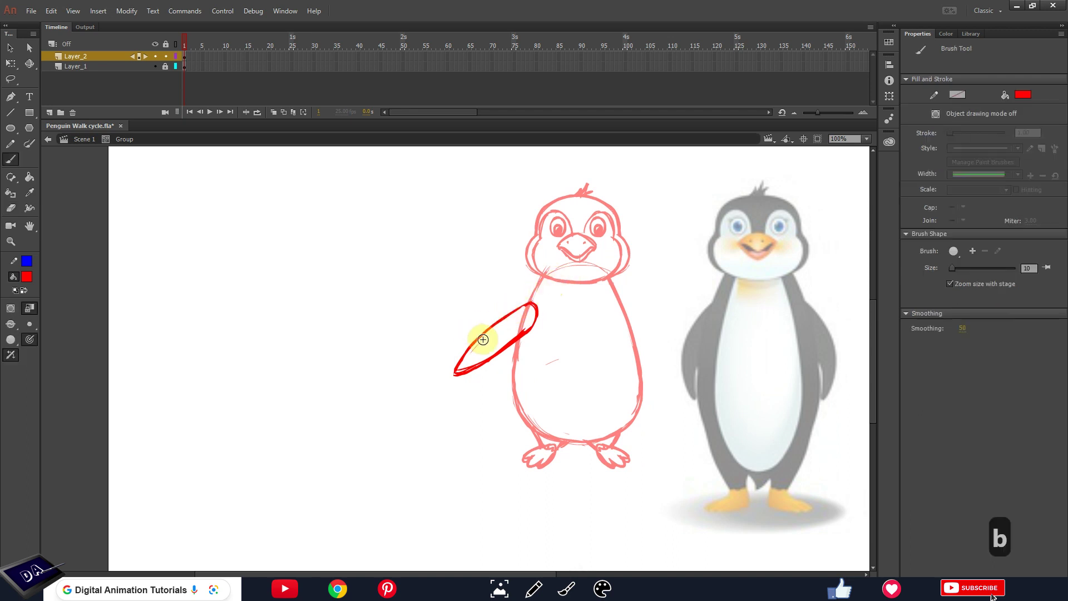
key(ctrl+z)
mouse_move(529, 303)
mouse_down()
mouse_move(461, 365)
mouse_move(477, 370)
mouse_up()
key(e)
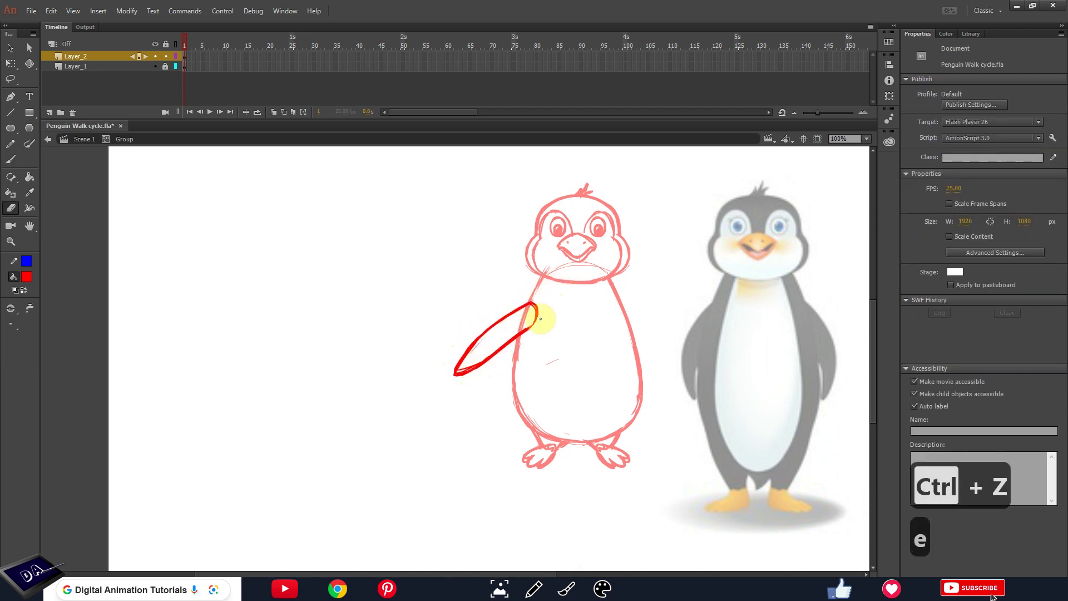
ctrl+double_click(453, 498)
Move the left wing 19 px up and 3 px right so it attaches higher on the shoulder
ctrl+click(485, 356)
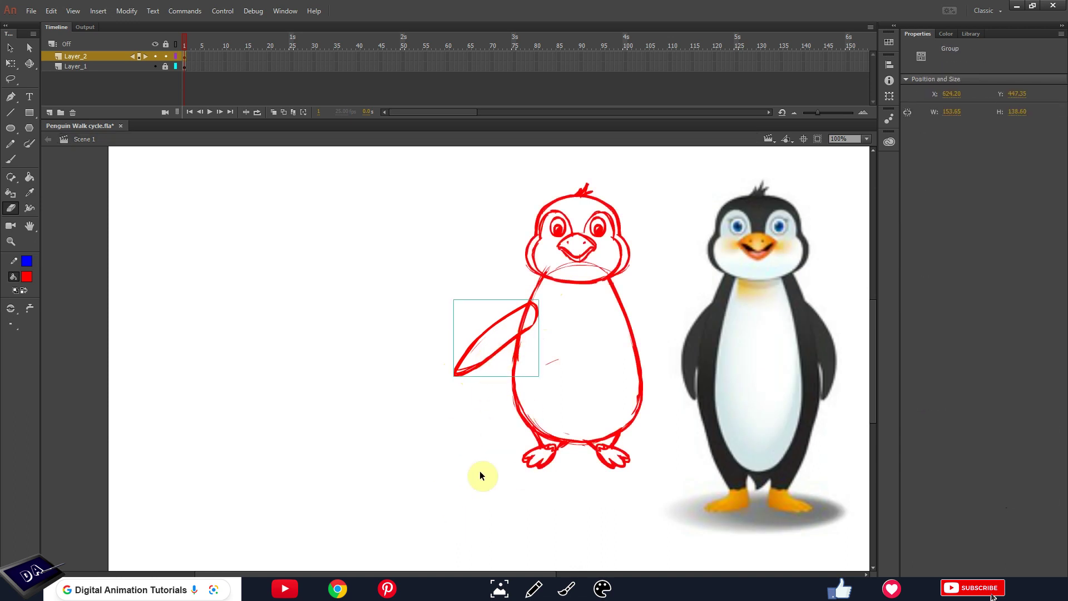
key(q)
key(Up)
key(Up)
key(Up)
key(shift+Up)
key(shift+Up)
key(Down)
key(Down)
key(shift+Down)
key(Up)
key(Up)
key(Up)
key(Up)
key(Up)
key(Up)
key(Up)
key(Up)
key(Right)
key(Right)
key(Right)
Duplicate the wing in place, flip the copy horizontally and move it 277 px right to the opposite shoulder
key(ctrl+c)
key(ctrl+shift+v)
key(shift+Right)
key(m)
key(t)
key(h)
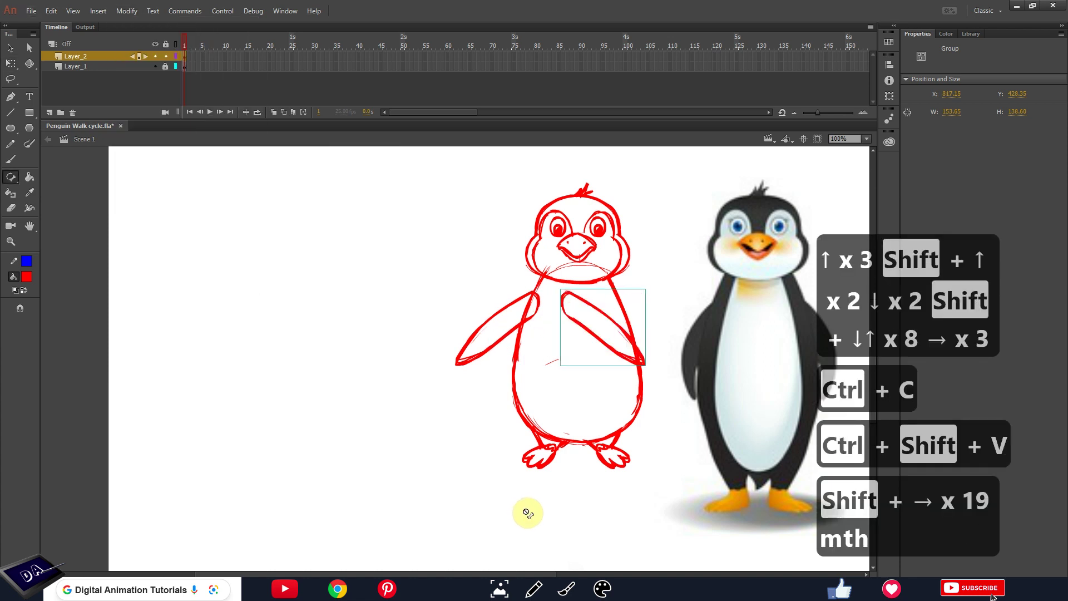
key(shift+Right)
key(shift+Right)
key(shift+Right)
key(shift+Right)
key(shift+Right)
key(shift+Right)
key(shift+Right)
key(shift+Right)
key(shift+Right)
key(Left)
key(Left)
key(Left)
Fine-tune both wings with Free Transform so they sit evenly on the sides of the body
key(ctrl+minus)
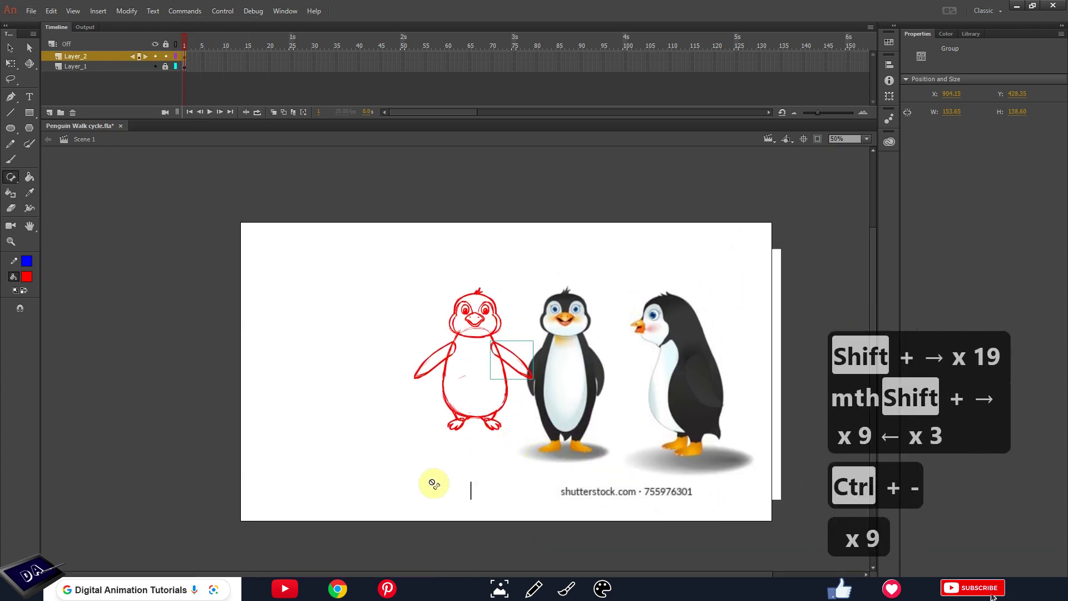
key(ctrl+equal)
key(q)
drag(511, 327, 478, 298)
click(364, 338)
drag(358, 326, 392, 296)
click(495, 451)
drag(495, 451, 547, 429)
click(547, 394)
click(590, 311)
Inside the body group, select the lower right part of the outline and skew it slightly inward with Free Transform
double_click(543, 404)
drag(589, 299, 484, 438)
drag(508, 422, 501, 422)
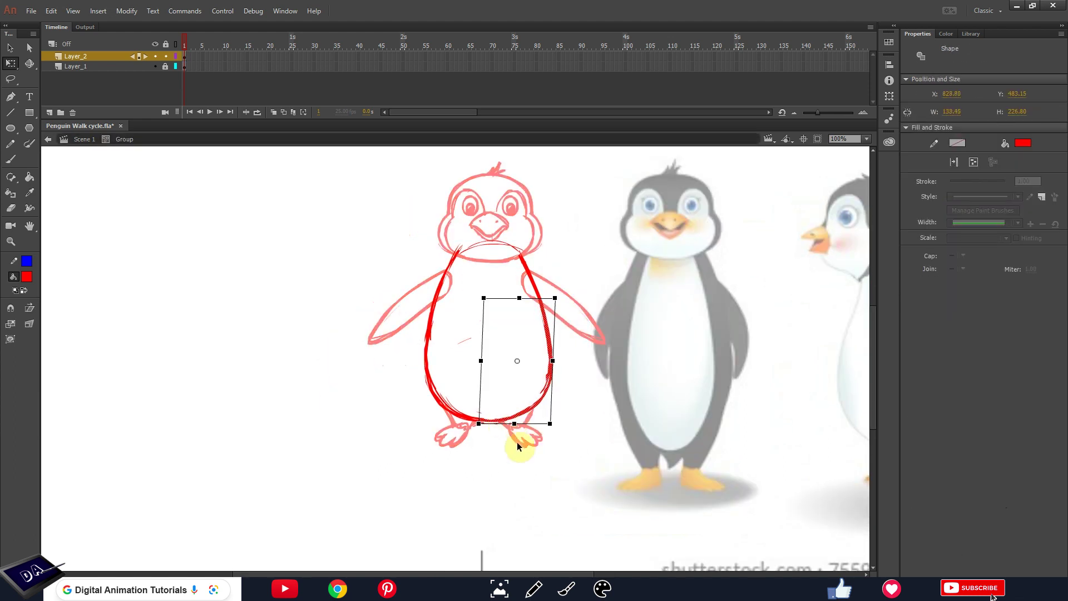
click(535, 452)
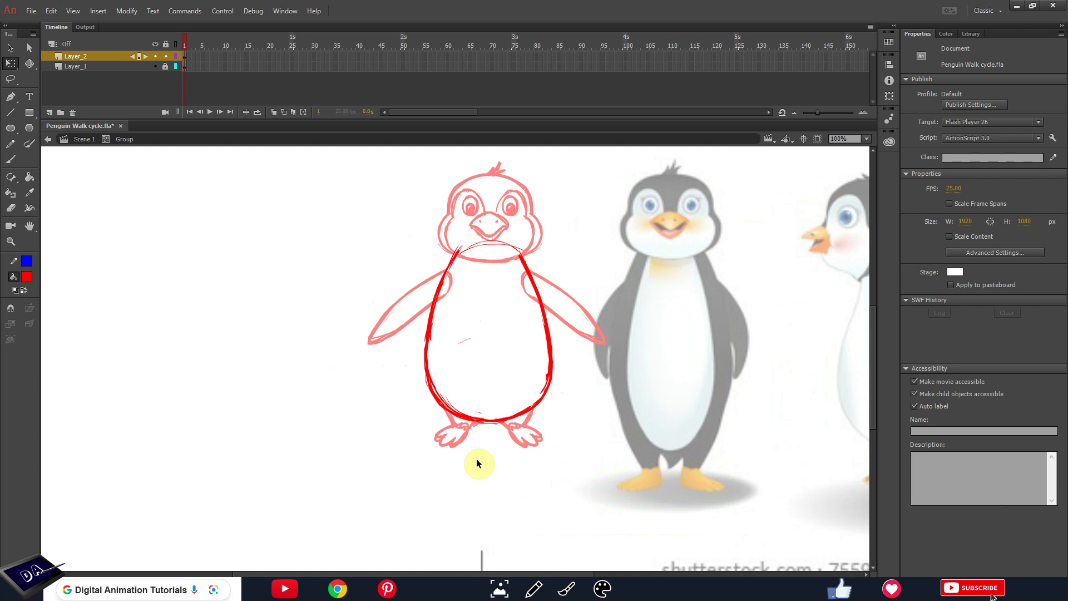
Inside the body group, brush the inner belly outline from the neck down both sides and around the base
key(b)
mouse_move(469, 250)
mouse_down()
mouse_move(458, 351)
mouse_move(488, 415)
mouse_up()
mouse_move(536, 328)
mouse_down()
mouse_move(518, 271)
mouse_move(531, 320)
mouse_move(487, 412)
mouse_move(537, 342)
mouse_move(533, 381)
mouse_up()
drag(450, 292, 446, 377)
ctrl+double_click(562, 406)
Nudge the right wing 1 px right, and shift the body, wings and legs 3 px right under the head
ctrl+click(566, 316)
key(Right)
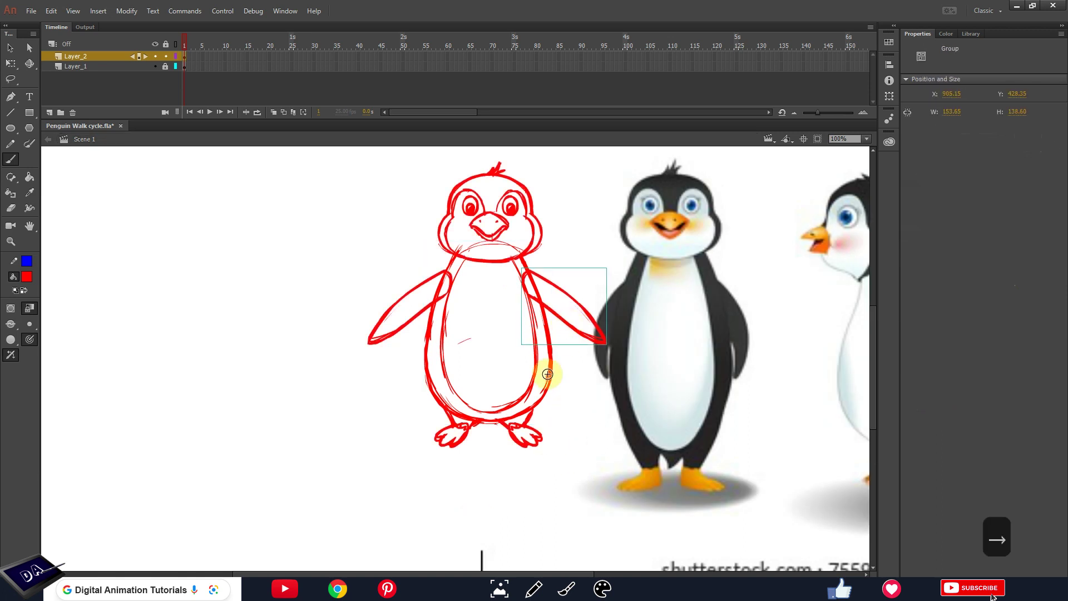
ctrl+drag(556, 456, 396, 321)
key(Right)
key(Right)
key(Right)
scroll(396, 320, up, 8)
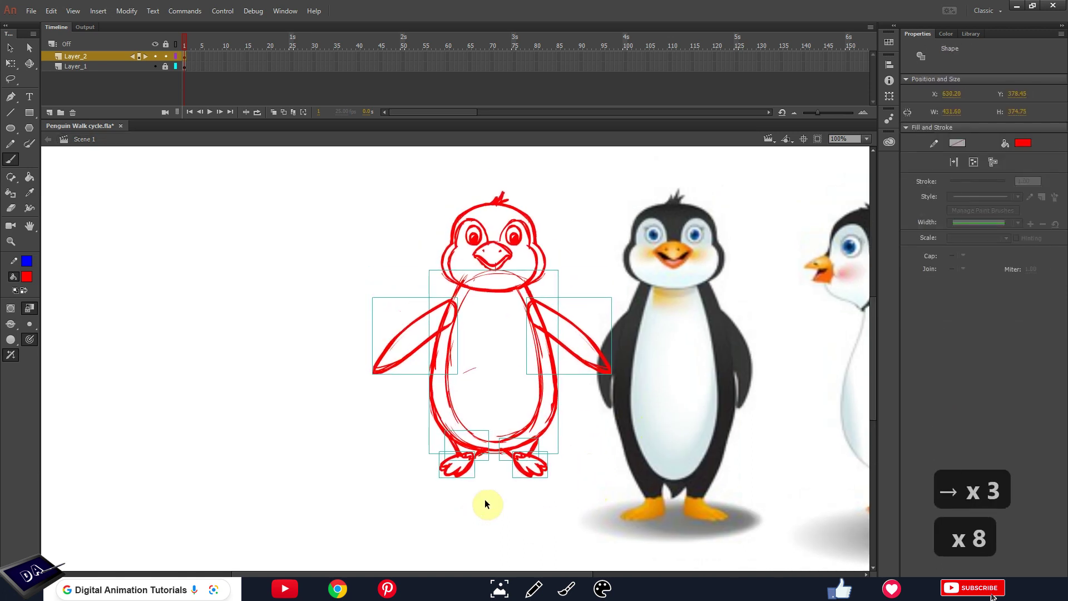
Hide and remove the reference image layer, move the whole penguin to about X 1248, Y 230, and save the file
click(156, 66)
key(ctrl+2)
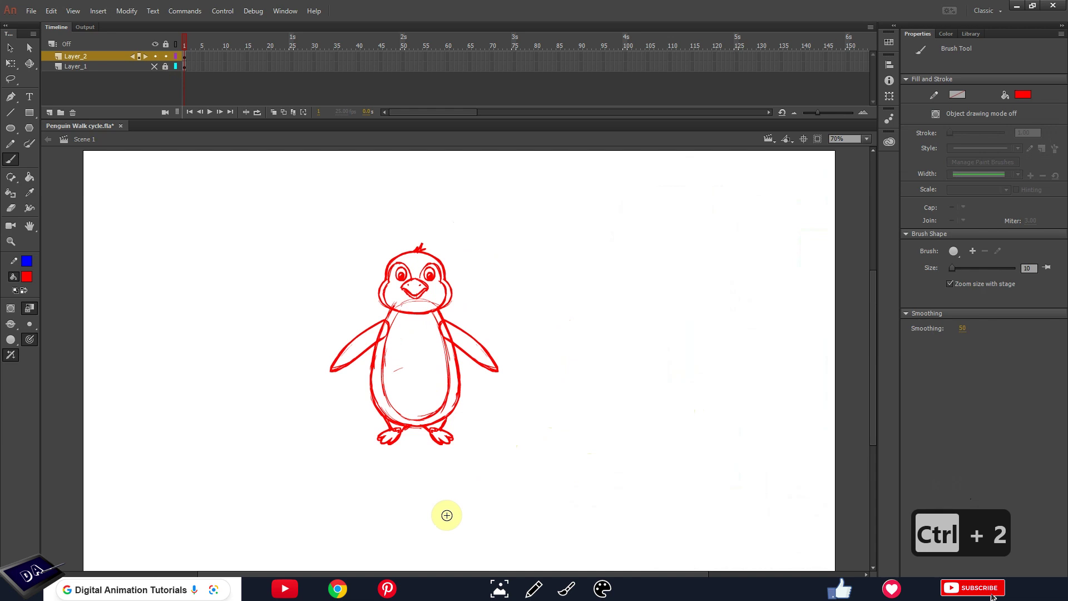
key(ctrl+a)
drag(480, 432, 542, 451)
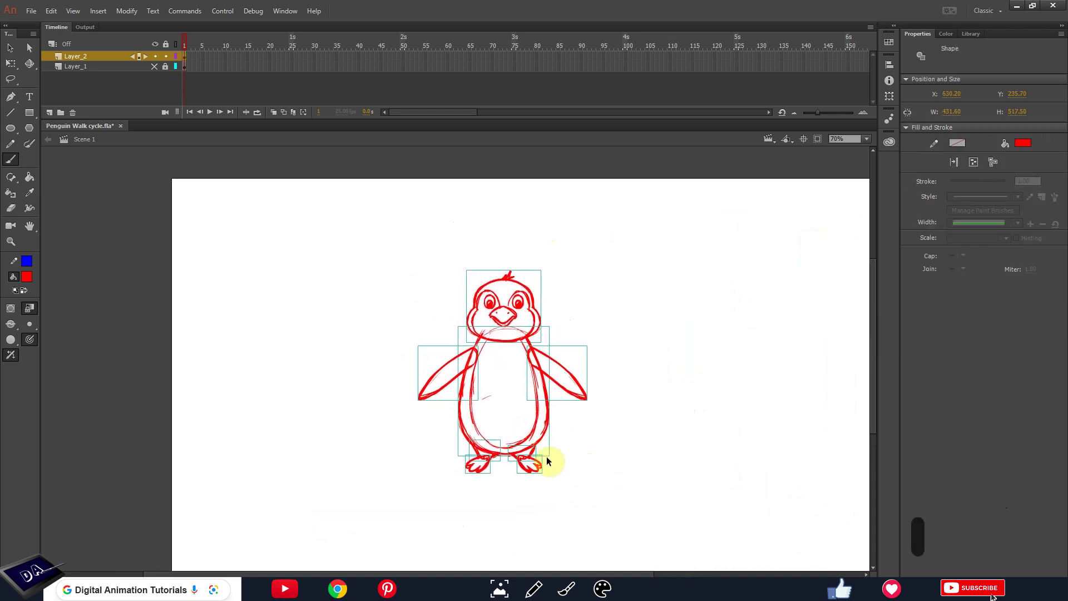
key(ctrl+s)
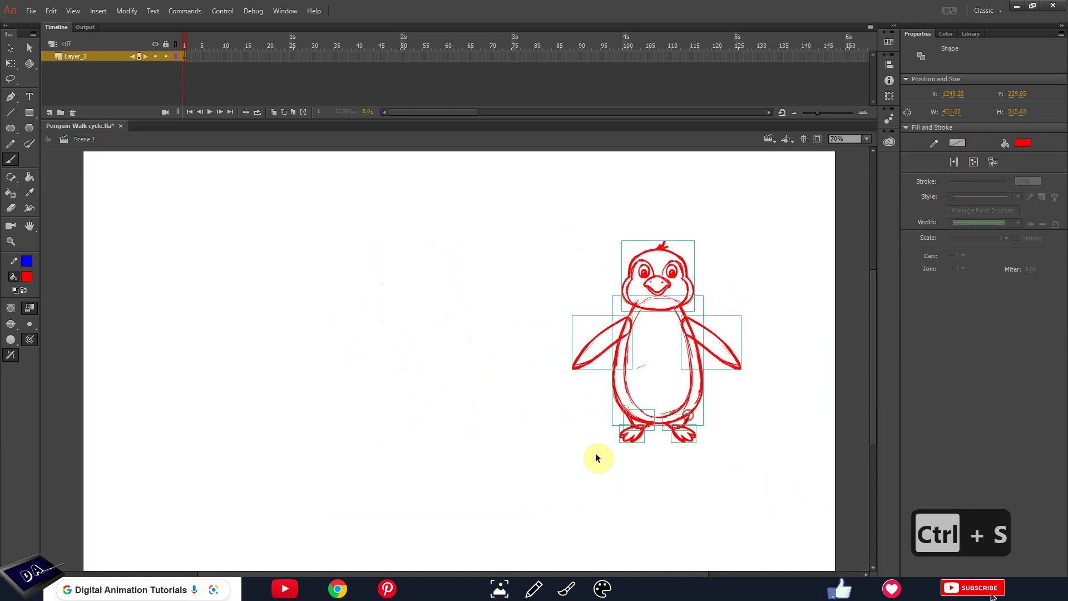
On a new layer, brush a blue perspective floor rectangle with crossing diagonals on the empty stage area beside the penguin
click(50, 112)
click(26, 276)
click(93, 342)
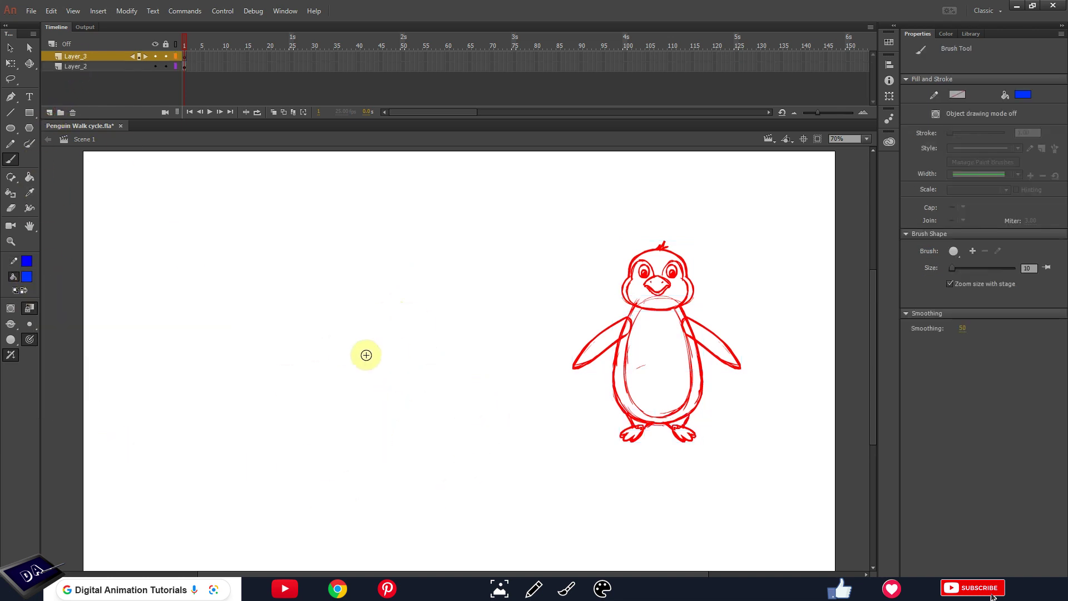
mouse_move(401, 420)
mouse_down()
mouse_move(419, 428)
mouse_move(477, 420)
mouse_move(408, 420)
mouse_move(483, 420)
mouse_move(421, 398)
mouse_move(474, 394)
mouse_move(436, 395)
mouse_move(481, 418)
mouse_move(402, 419)
mouse_up()
key(ctrl+z)
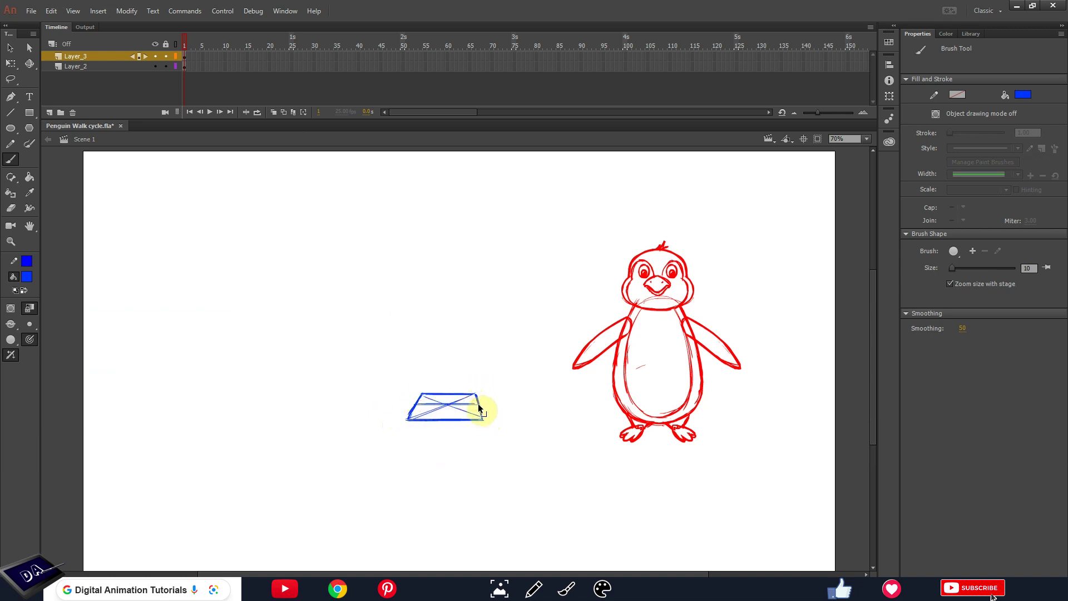
Undo the last floor strokes and brush three horizontal lines across the floor shape, spaced in perspective
key(ctrl+z)
key(ctrl+z)
key(z)
click(426, 396)
drag(436, 375, 558, 375)
drag(427, 389, 562, 388)
drag(442, 363, 518, 362)
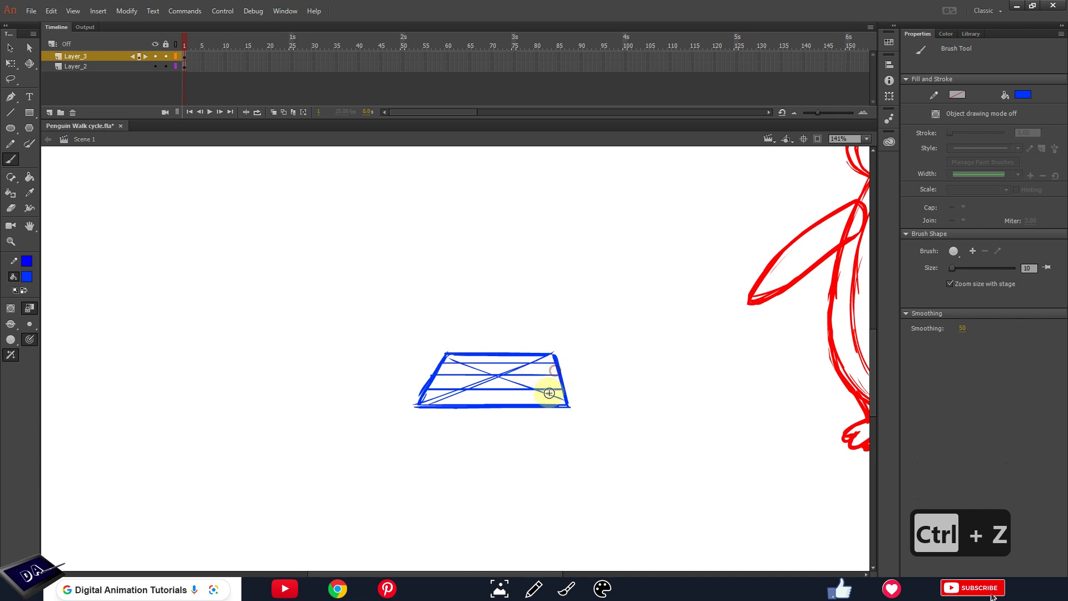
Enlarge the blue floor grid slightly with Free Transform and group it
drag(632, 334, 302, 502)
key(ctrl+minus)
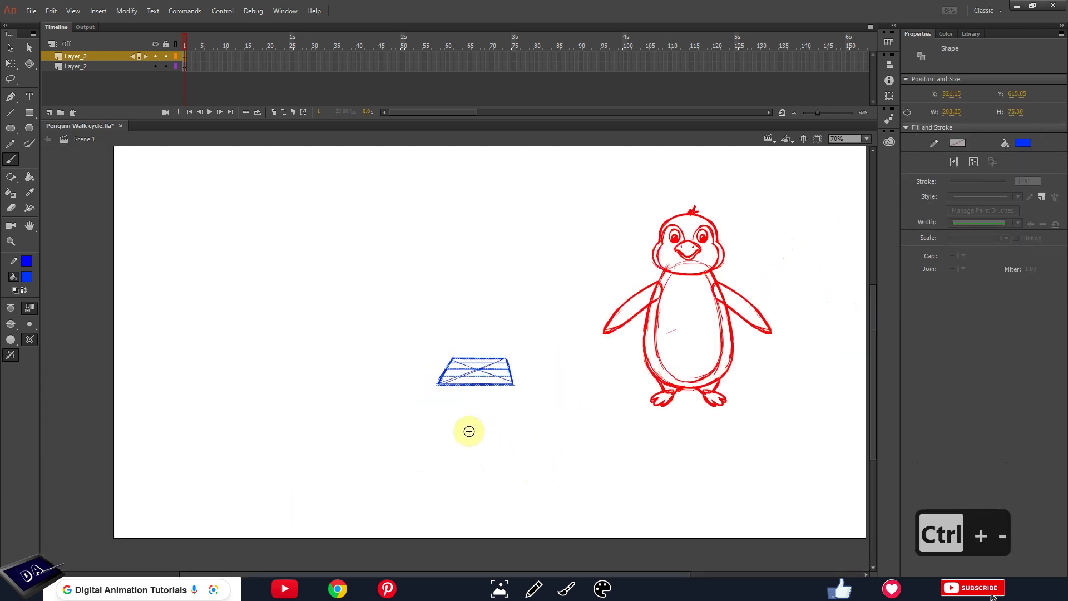
key(q)
drag(515, 357, 527, 346)
drag(499, 382, 507, 394)
click(564, 356)
click(527, 390)
key(ctrl+g)
Place the floor layer beneath the penguin layer and move the penguin so its feet stand on the floor grid
drag(101, 57, 93, 101)
drag(600, 189, 761, 436)
drag(693, 388, 490, 405)
key(ctrl+2)
Scale the penguin and floor grid up slightly together, and adjust the grid so it fits under the feet
drag(614, 205, 287, 515)
key(q)
mouse_move(538, 226)
mouse_down()
mouse_move(543, 236)
mouse_move(546, 215)
mouse_up()
shift+click(450, 438)
drag(474, 426, 478, 434)
click(504, 487)
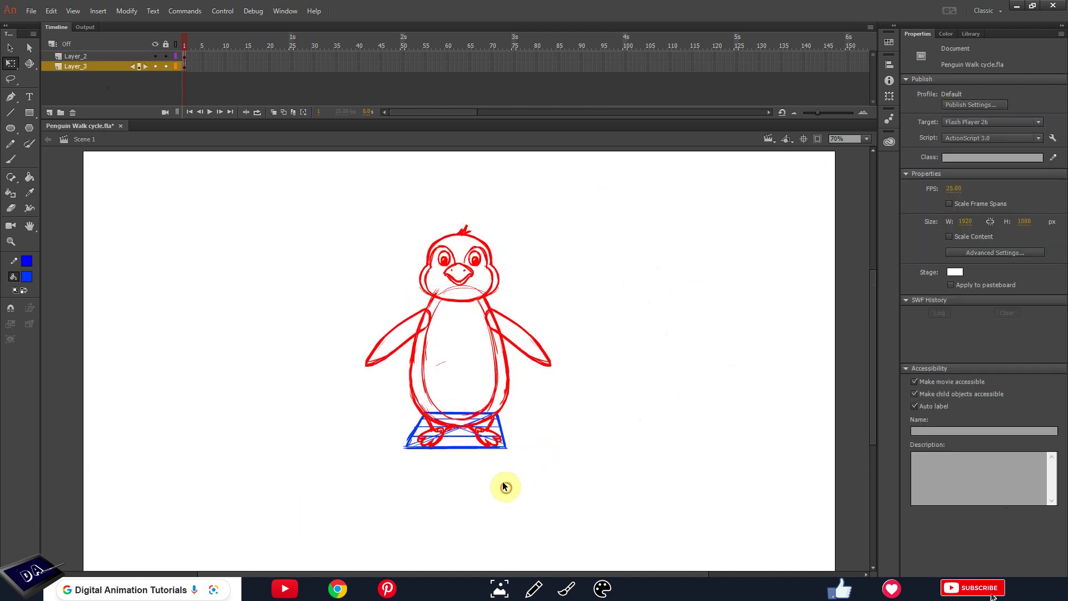
Show the rulers and place a vertical guide through the centre of the penguin
right_click(211, 253)
click(234, 354)
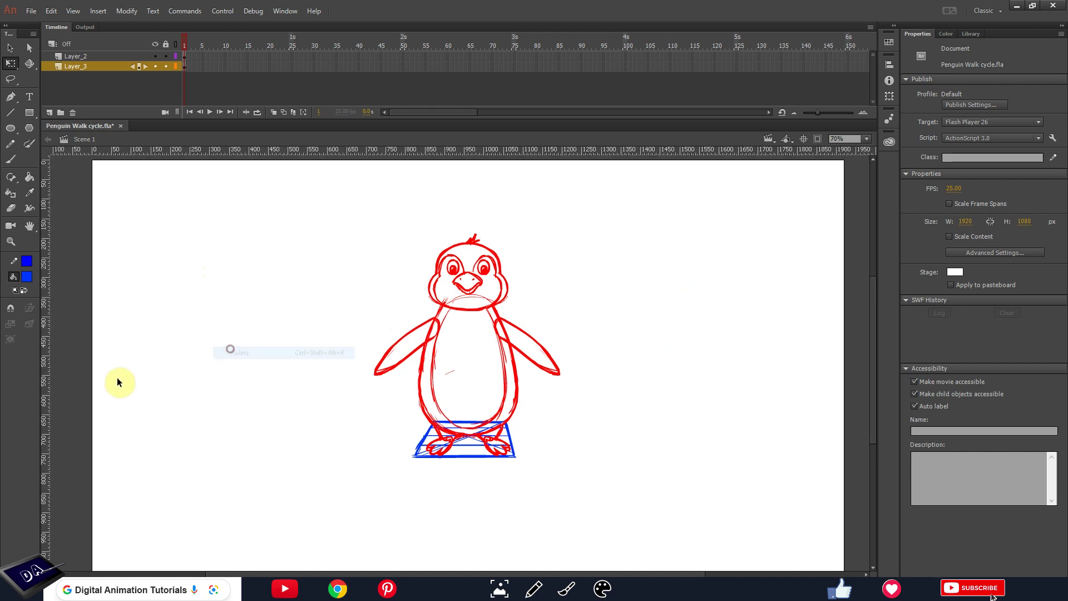
drag(47, 377, 468, 326)
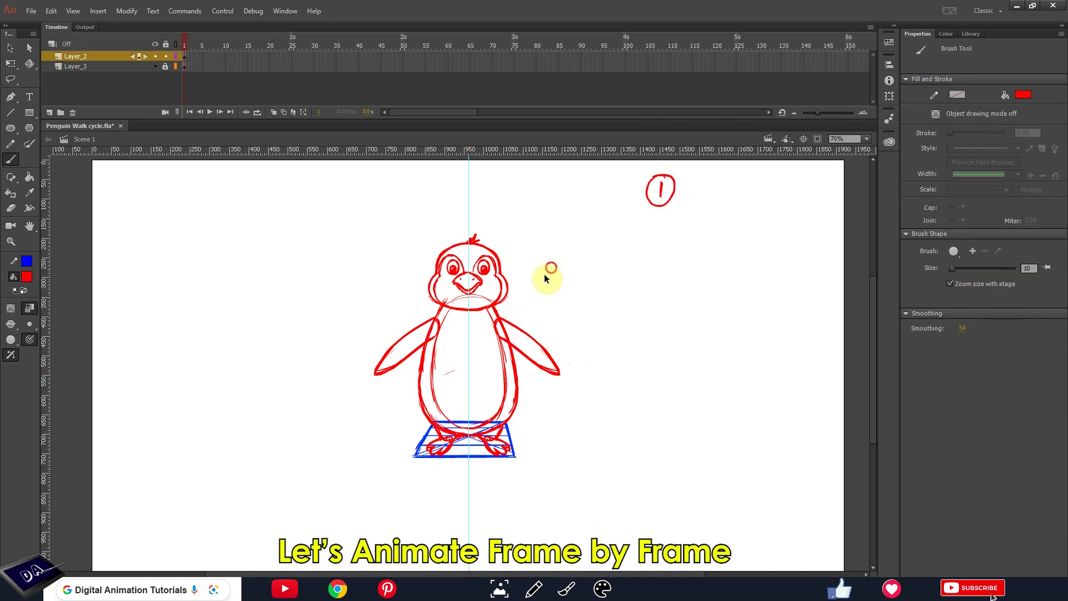
Brush the pose label, a circled 1 with the word KEY below it, in red beside the penguin's head
key(ctrl+a)
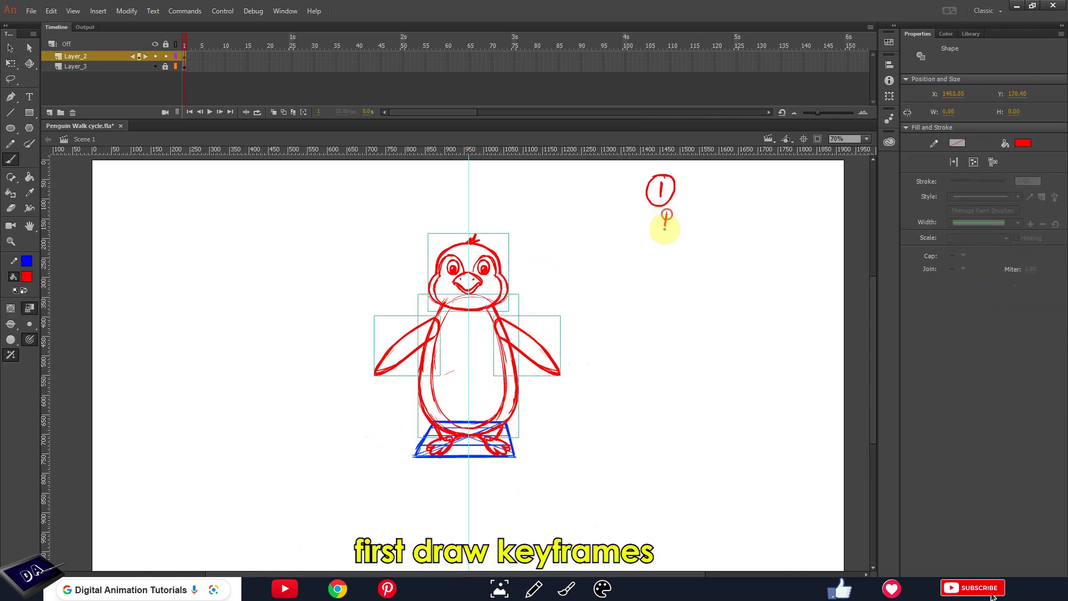
drag(671, 213, 672, 226)
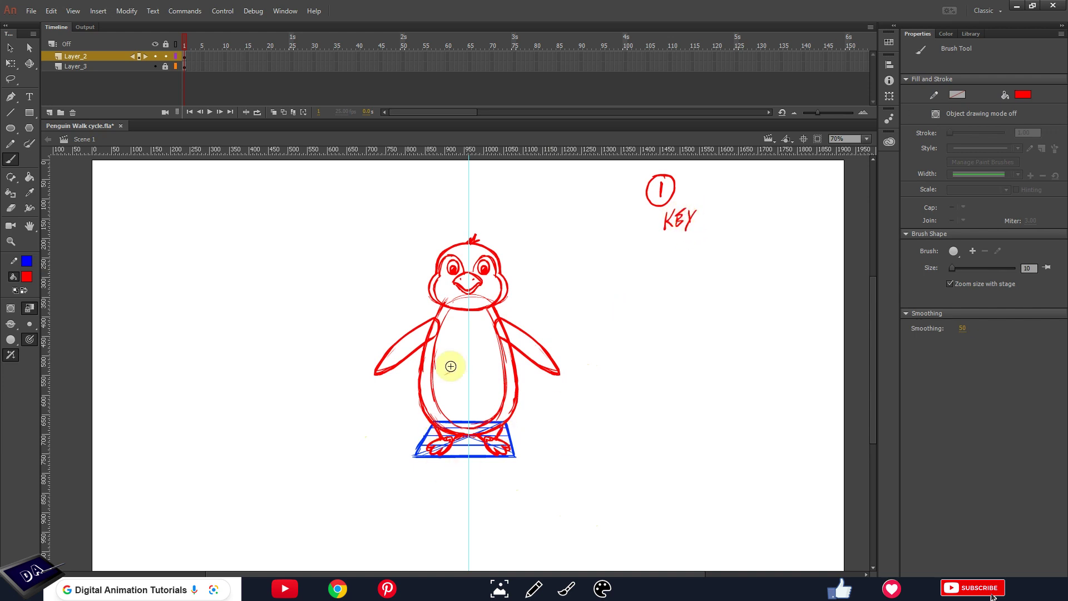
Select the head, body and wings, set their pivot at the base of the body, and tilt them slightly clockwise
drag(385, 263, 565, 408)
key(q)
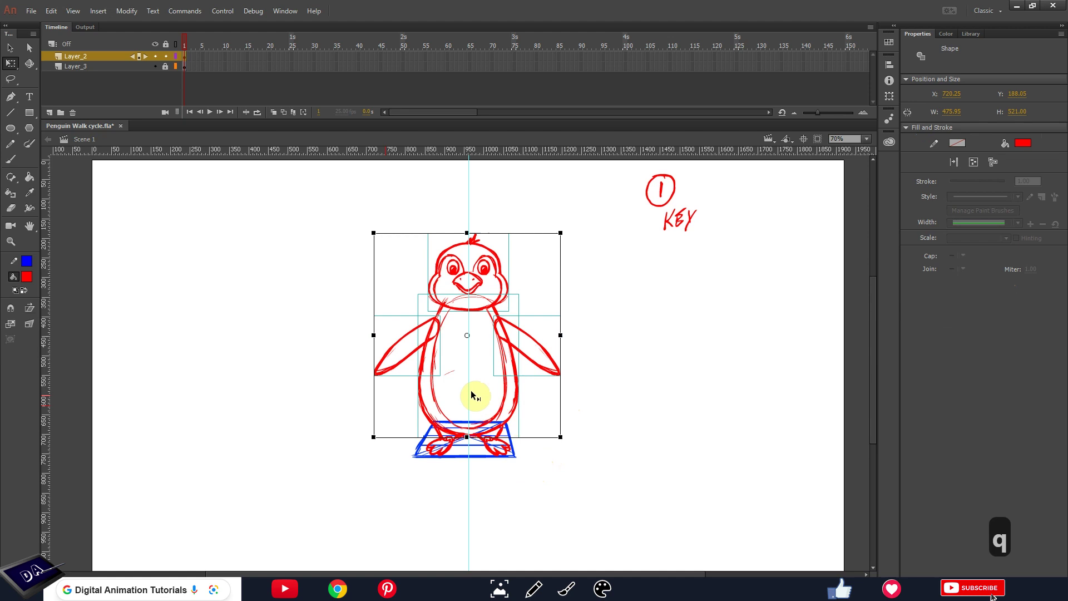
drag(466, 335, 485, 432)
drag(570, 239, 579, 252)
Skew the penguin's right-hand foot slightly sideways with Free Transform
key(ctrl+equal)
key(ctrl+equal)
key(ctrl+equal)
key(ctrl+equal)
key(ctrl+equal)
key(ctrl+equal)
key(ctrl+equal)
key(ctrl+equal)
key(ctrl+equal)
key(ctrl+equal)
key(ctrl+equal)
key(ctrl+equal)
key(ctrl+equal)
key(ctrl+equal)
key(ctrl+equal)
key(ctrl+equal)
key(ctrl+equal)
key(ctrl+equal)
key(ctrl+equal)
key(ctrl+equal)
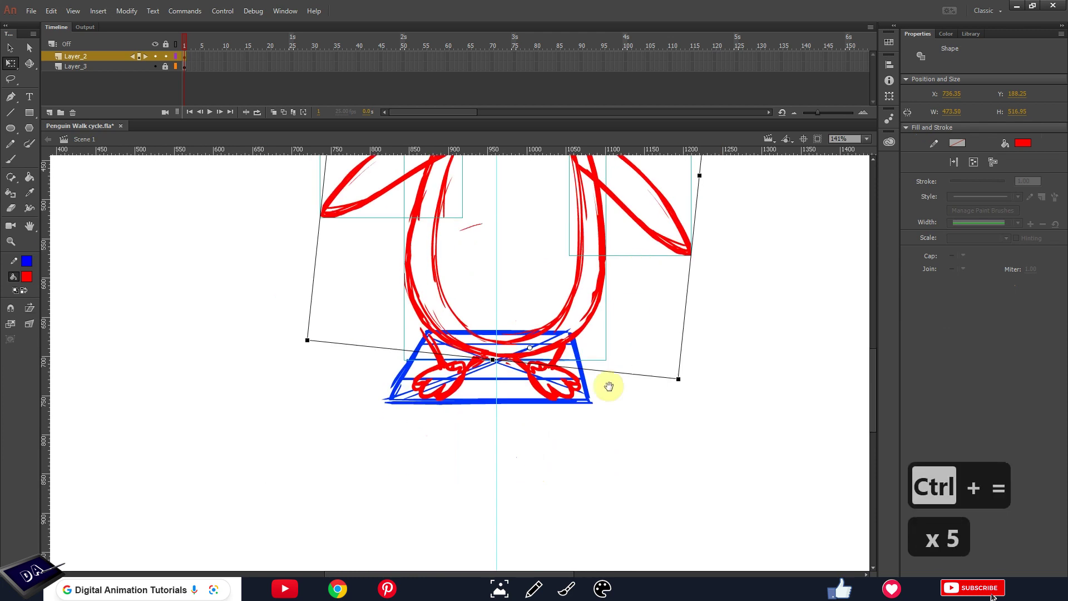
click(632, 397)
key(ctrl+equal)
key(ctrl+equal)
key(ctrl+equal)
key(ctrl+equal)
key(ctrl+equal)
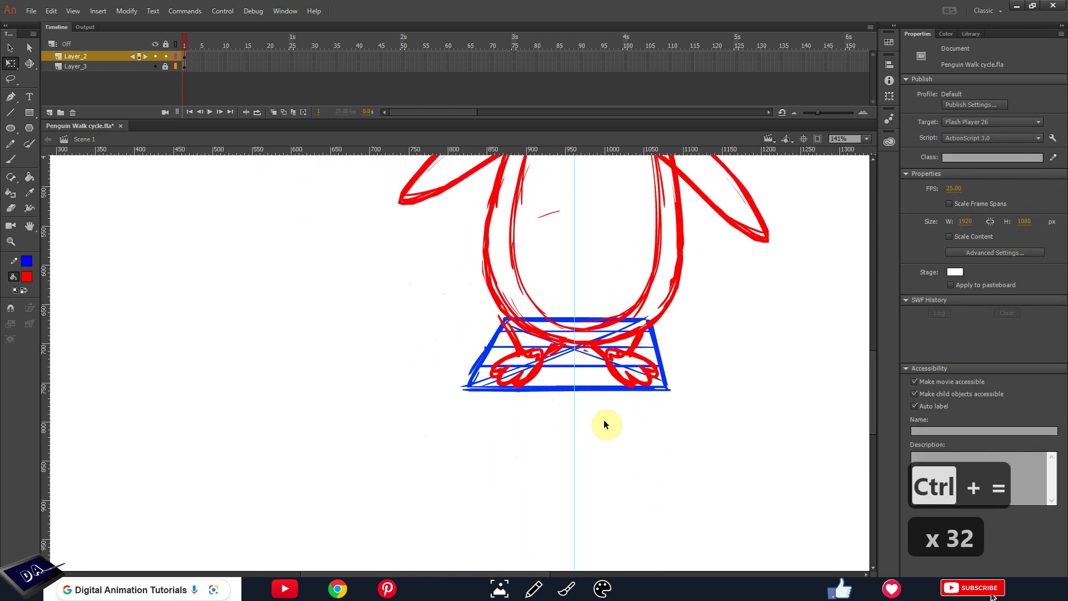
key(Delete)
click(637, 364)
key(q)
mouse_move(632, 351)
mouse_down()
mouse_move(635, 383)
mouse_move(663, 367)
mouse_move(619, 351)
mouse_up()
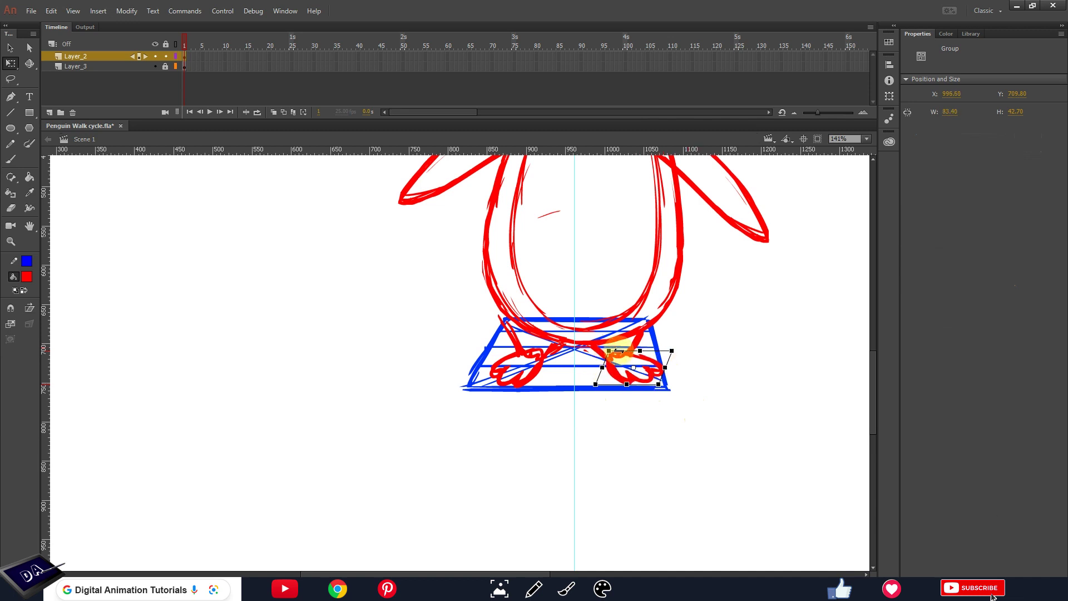
click(679, 358)
click(589, 352)
click(681, 338)
Rotate the head, body and wings together slightly counterclockwise about a pivot at the base of the body
drag(641, 345, 645, 397)
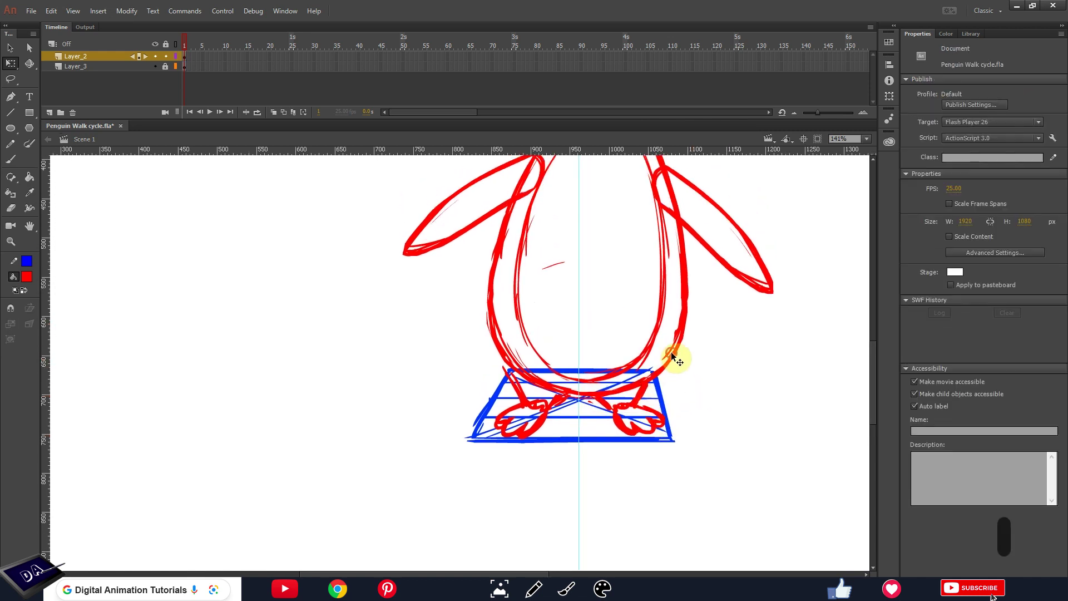
click(674, 357)
key(ctrl+minus)
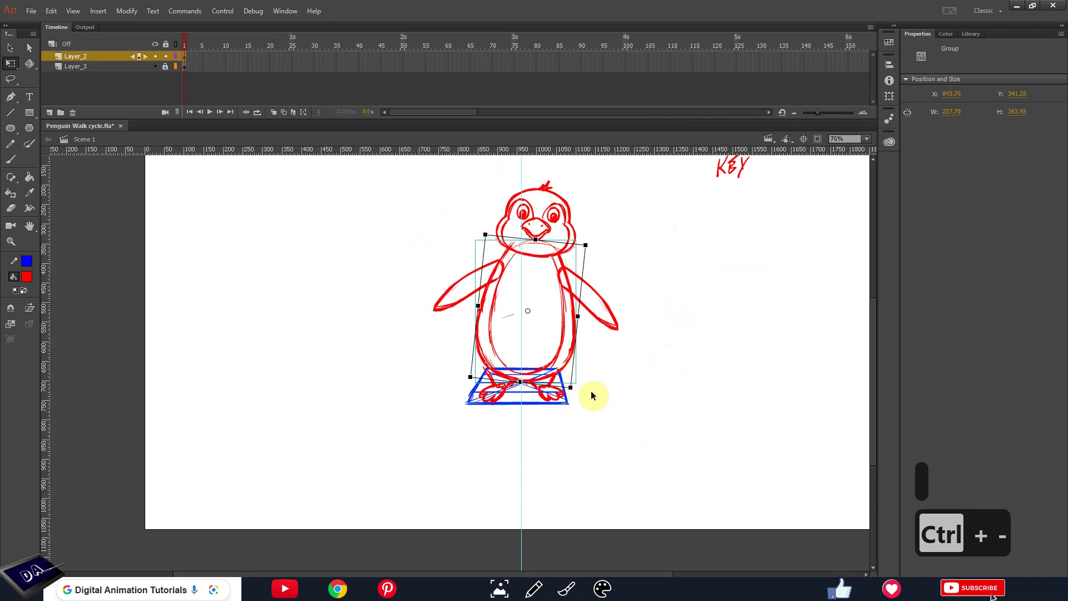
key(ctrl+equal)
key(ctrl+equal)
key(ctrl+equal)
key(ctrl+equal)
key(ctrl+equal)
key(ctrl+equal)
key(ctrl+equal)
key(ctrl+equal)
key(ctrl+equal)
key(ctrl+equal)
key(ctrl+equal)
key(ctrl+equal)
key(ctrl+equal)
key(ctrl+equal)
key(ctrl+equal)
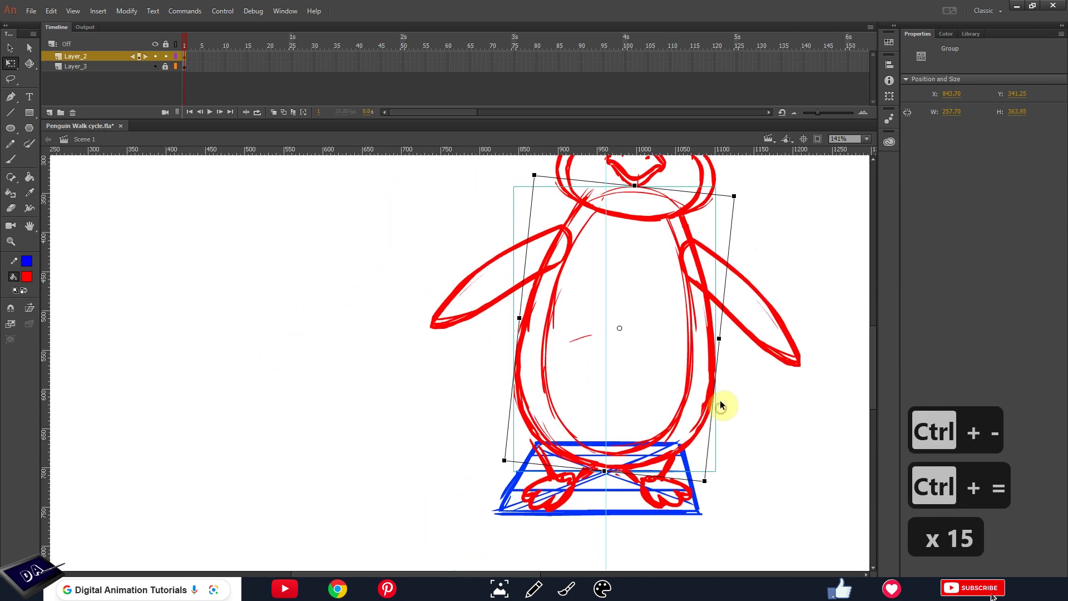
key(ctrl+minus)
drag(646, 240, 467, 365)
drag(540, 318, 543, 415)
drag(639, 215, 635, 211)
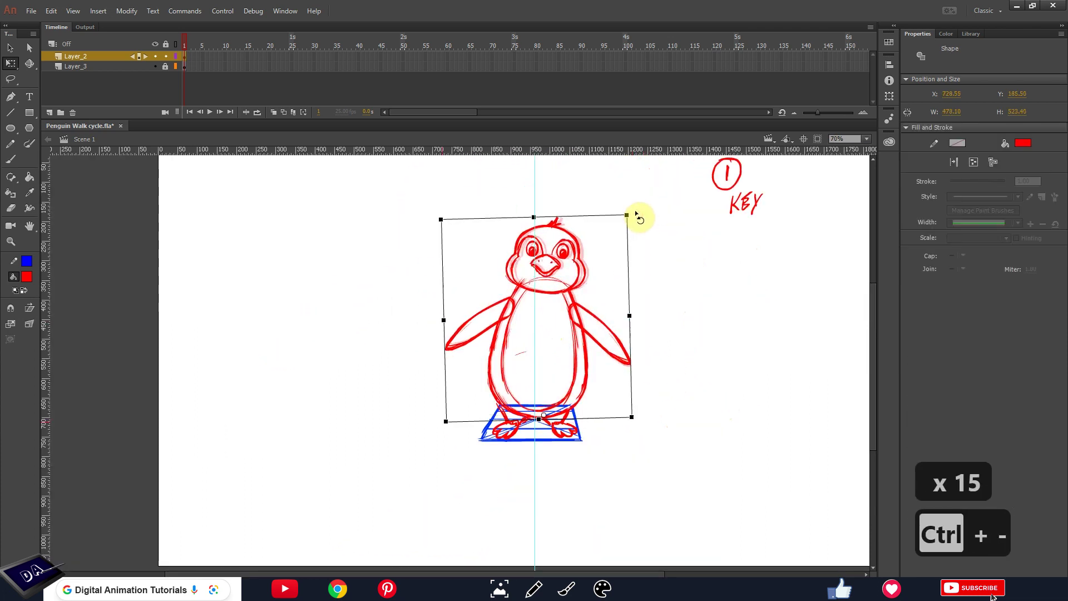
click(656, 270)
Rotate the right-hand wing slightly downward toward the body
click(615, 363)
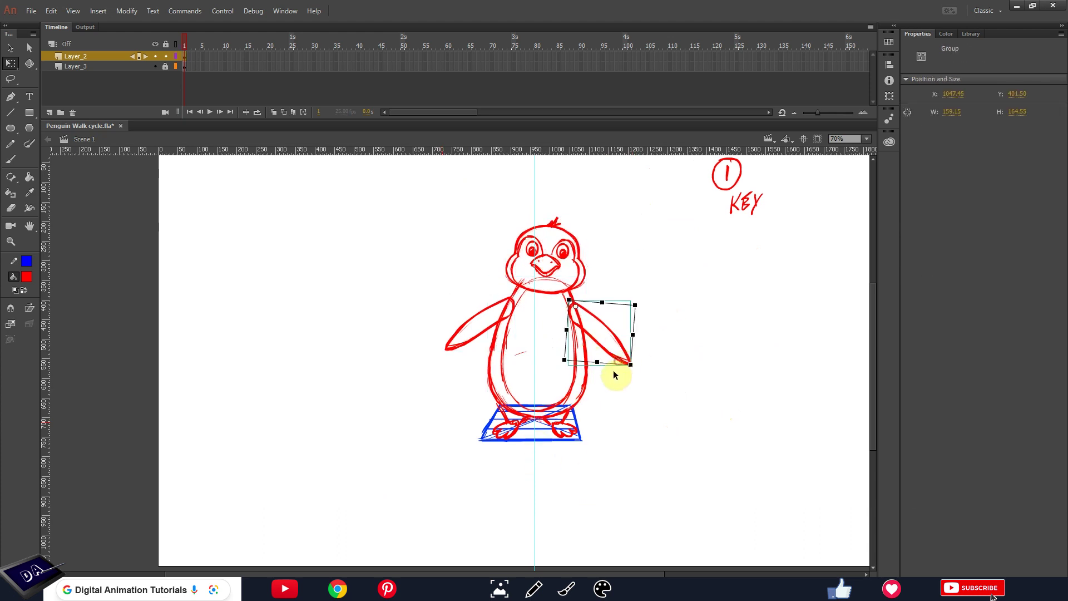
drag(635, 371, 635, 376)
click(645, 389)
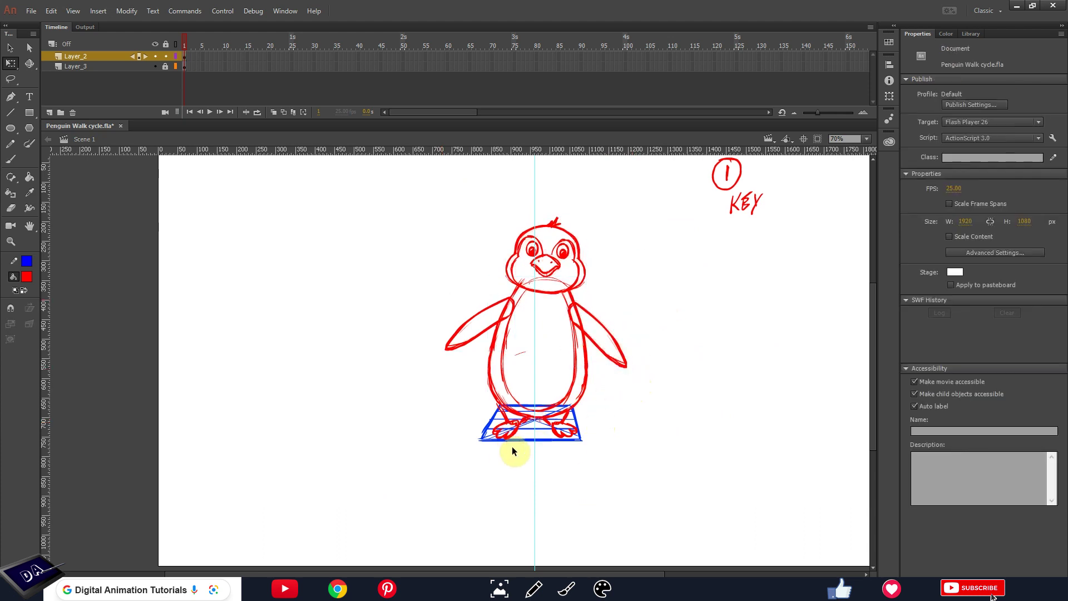
Delete the left-hand foot and its leg from the penguin
click(515, 433)
key(ctrl+BackSpace)
key(ctrl+=)
drag(562, 462, 655, 466)
click(641, 421)
key(b)
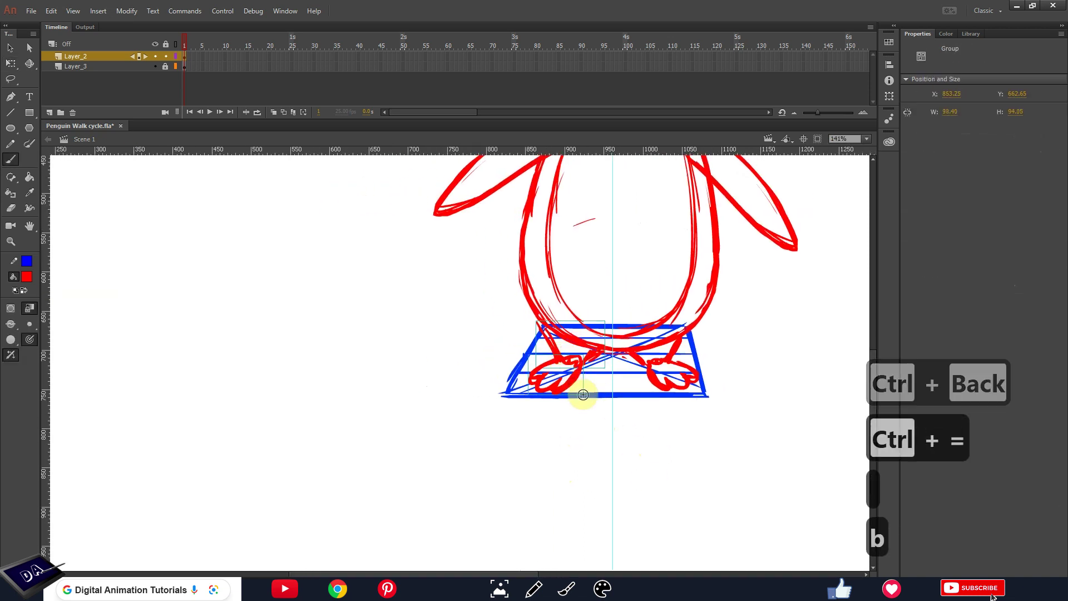
key(Delete)
Reshape the remaining foot with Free Transform, making it narrower and taller, and undo the last transform
key(q)
click(571, 359)
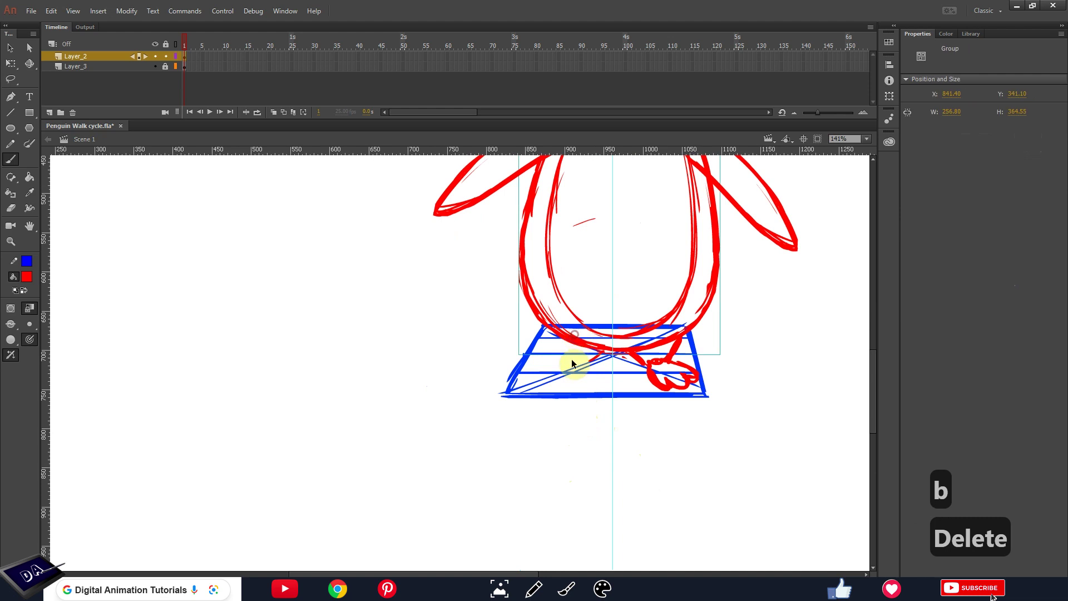
scroll(632, 505, up, 3)
mouse_move(679, 459)
mouse_down()
mouse_move(686, 467)
mouse_move(676, 441)
mouse_move(667, 443)
mouse_up()
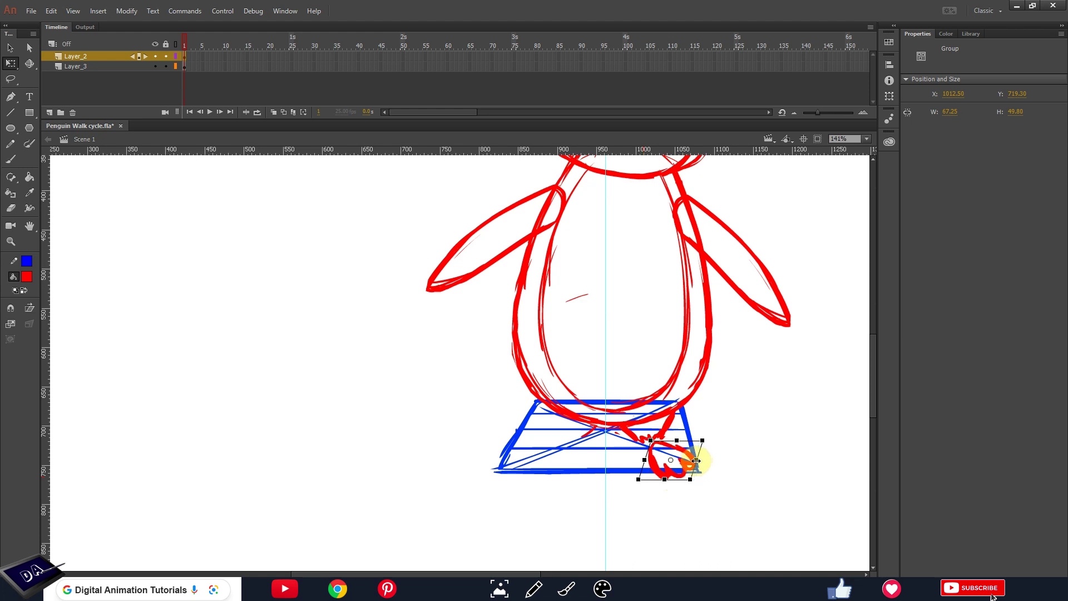
drag(664, 479, 681, 449)
key(ctrl+z)
Shrink the blue floor grid in width and height to fit the feet, and lock its layer
click(595, 473)
drag(702, 396, 690, 400)
drag(596, 398, 595, 412)
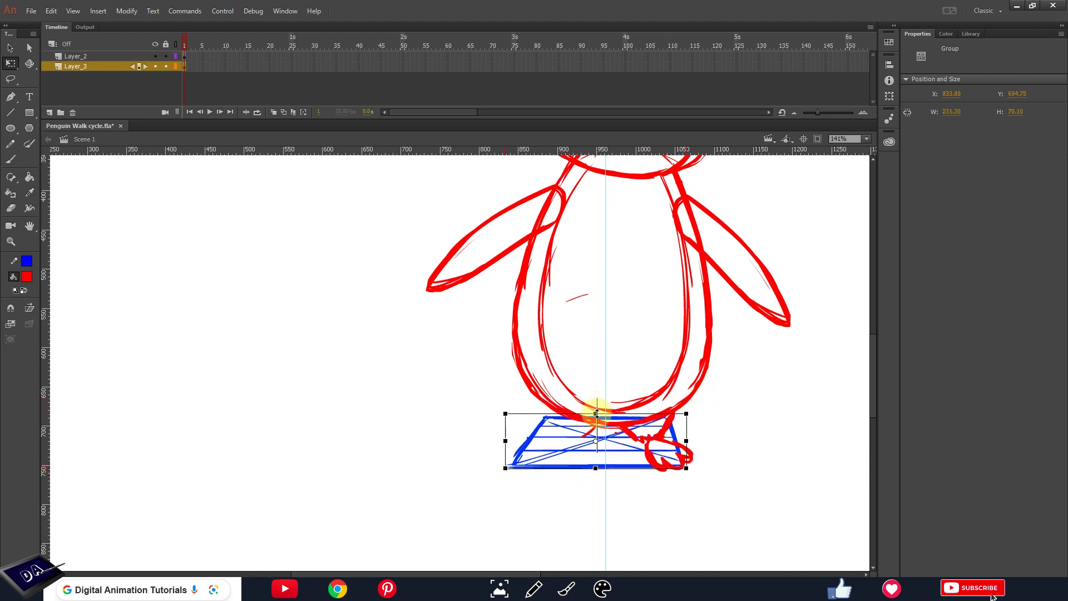
click(605, 456)
click(165, 66)
In a new group on the penguin layer, brush a small raised left-hand leg and foot at the back of the floor grid
click(643, 426)
key(b)
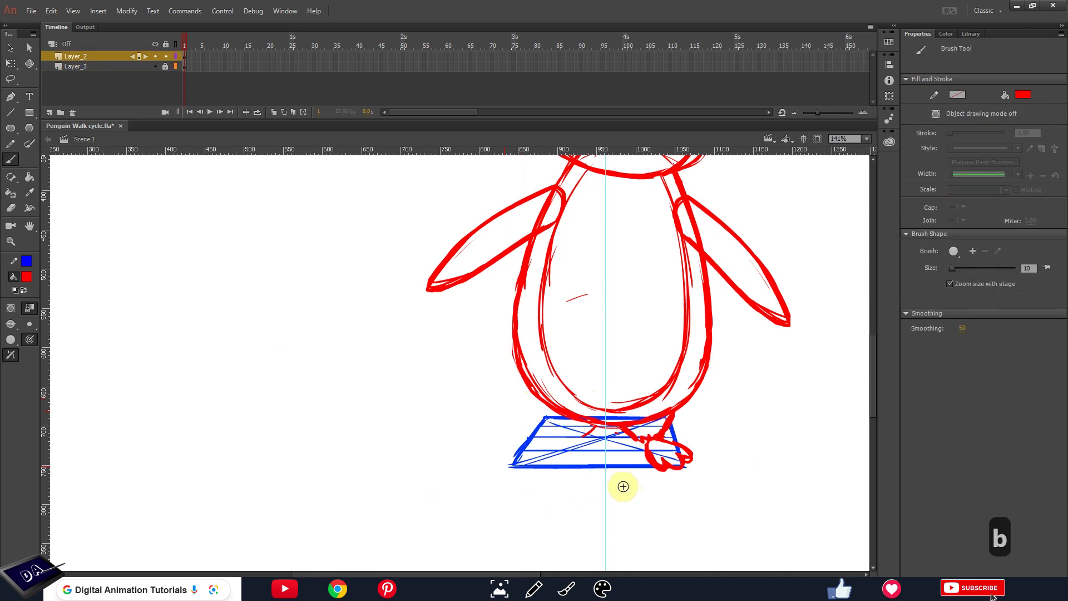
key(ctrl+g)
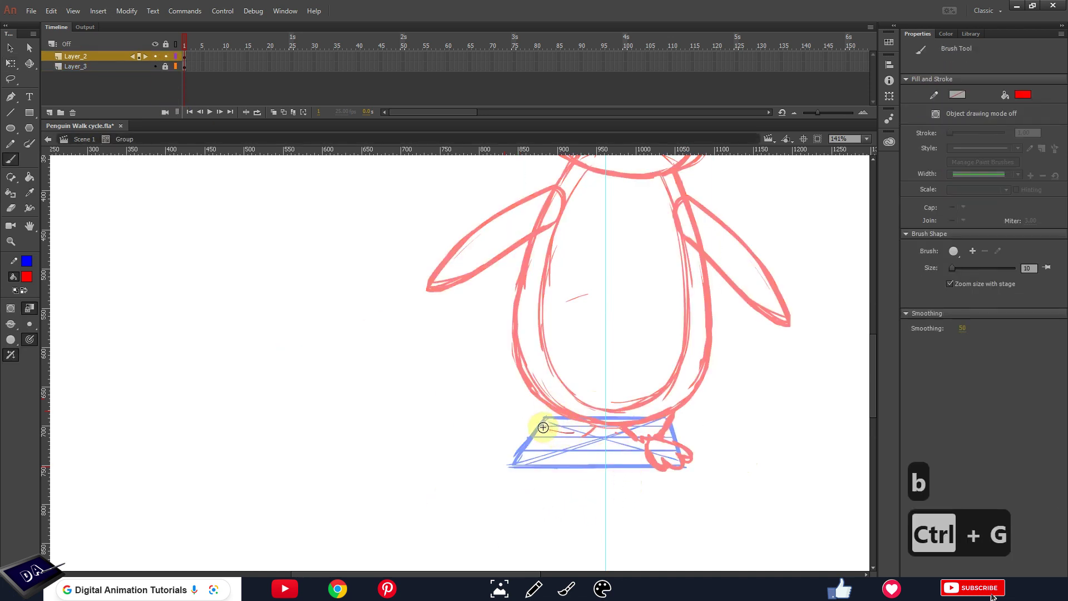
drag(540, 429, 550, 404)
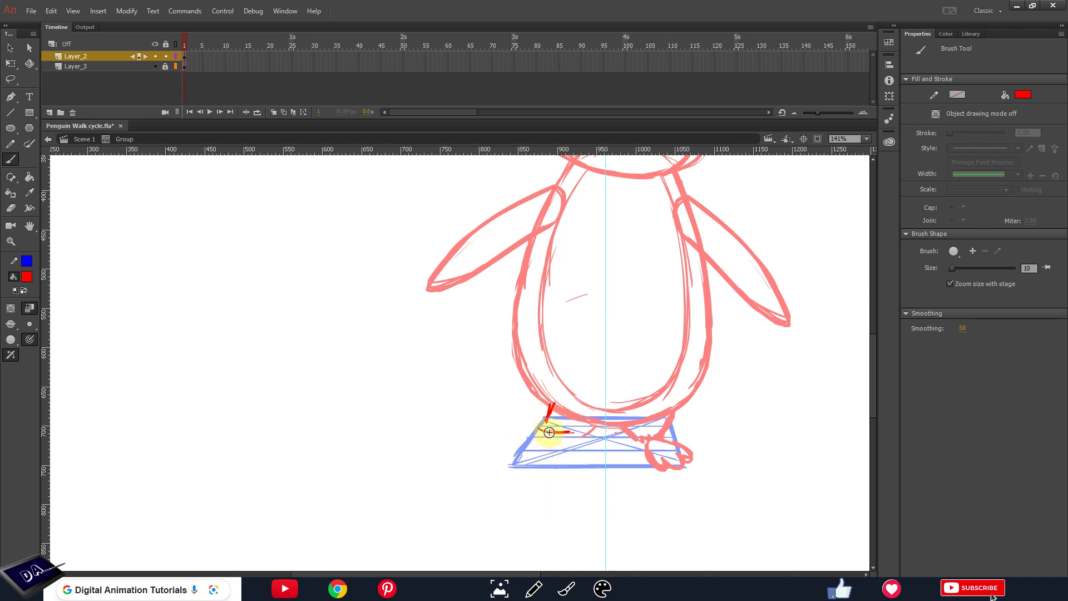
key(ctrl+z)
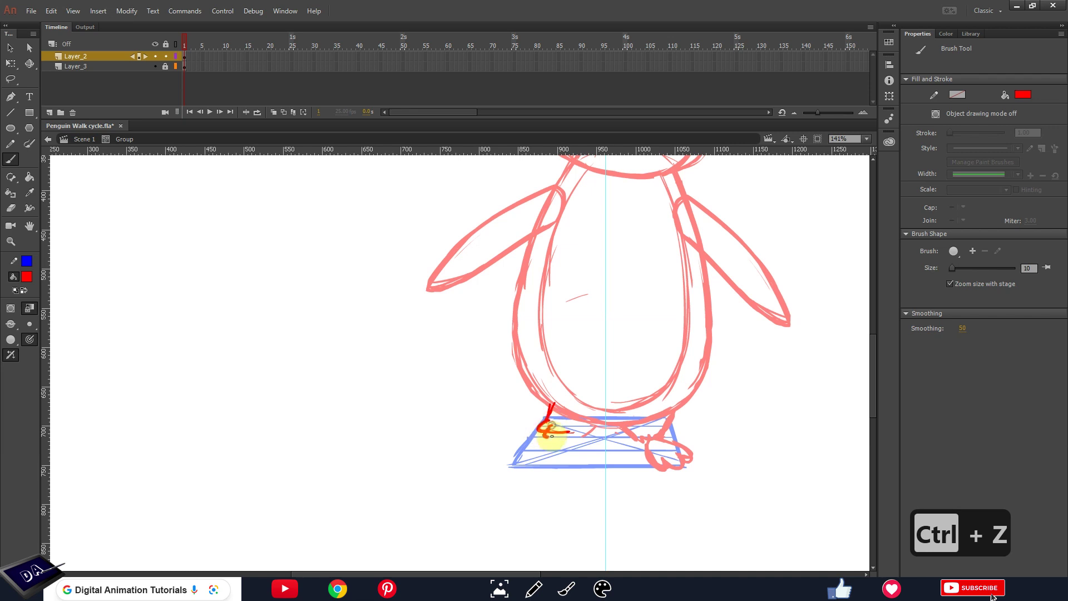
key(ctrl+z)
key(ctrl+z)
mouse_move(562, 432)
mouse_down()
mouse_move(569, 402)
mouse_move(556, 415)
mouse_move(554, 403)
mouse_move(552, 424)
mouse_up()
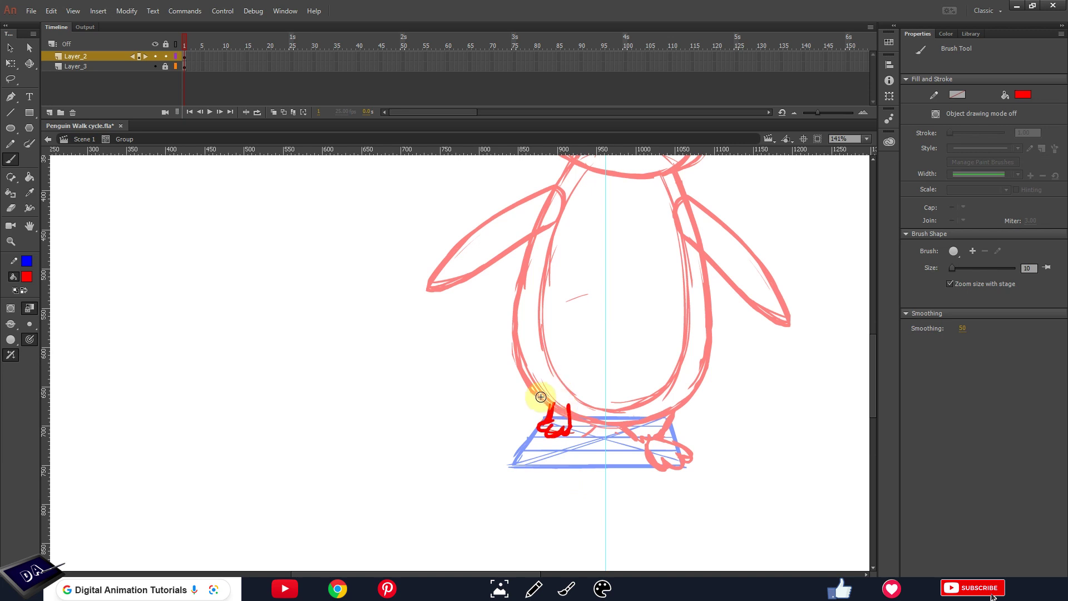
double_click(598, 483)
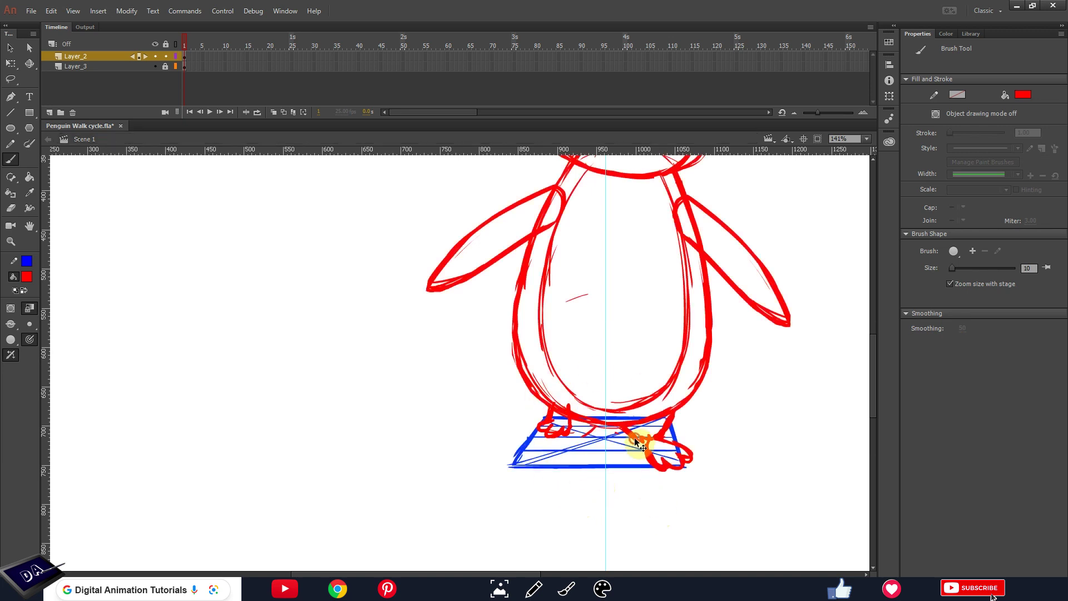
Inside the body group, select the lower right part of the outlines and skew it slightly downward with Free Transform
key(q)
click(658, 484)
double_click(695, 393)
drag(762, 231, 608, 453)
drag(711, 349, 711, 354)
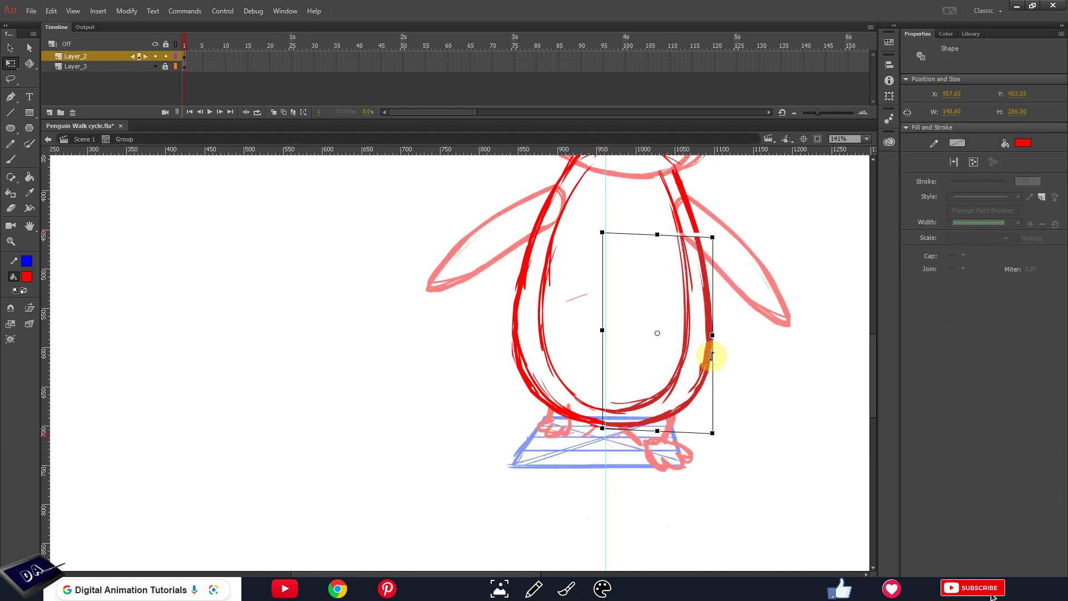
Deselect the skewed outline and leave the body group for the main scene
click(685, 422)
key(ctrl+minus)
click(621, 407)
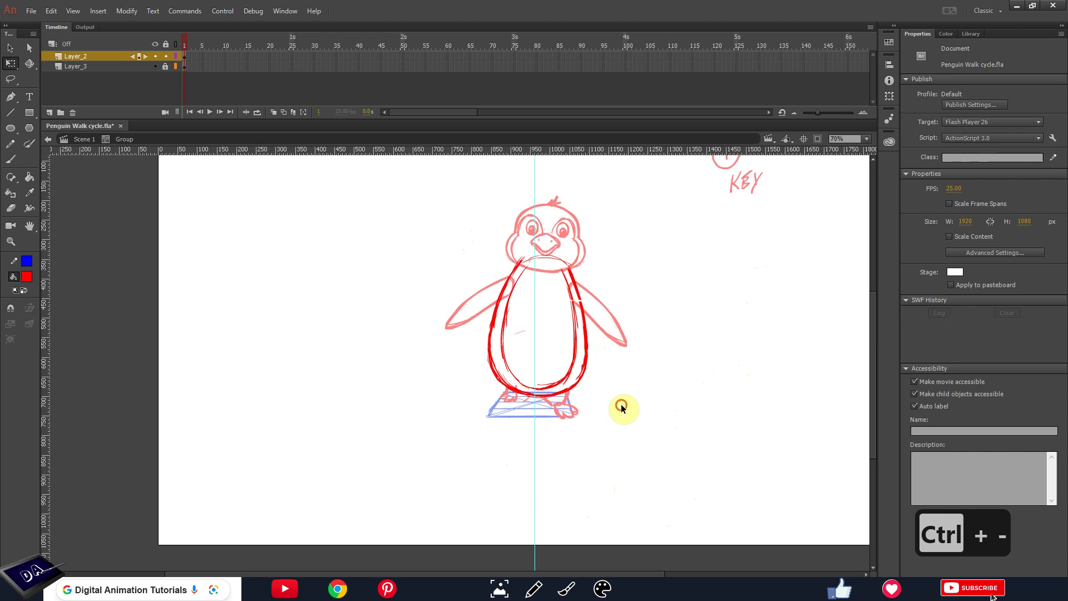
double_click(619, 406)
click(578, 445)
key(space)
drag(575, 449, 650, 467)
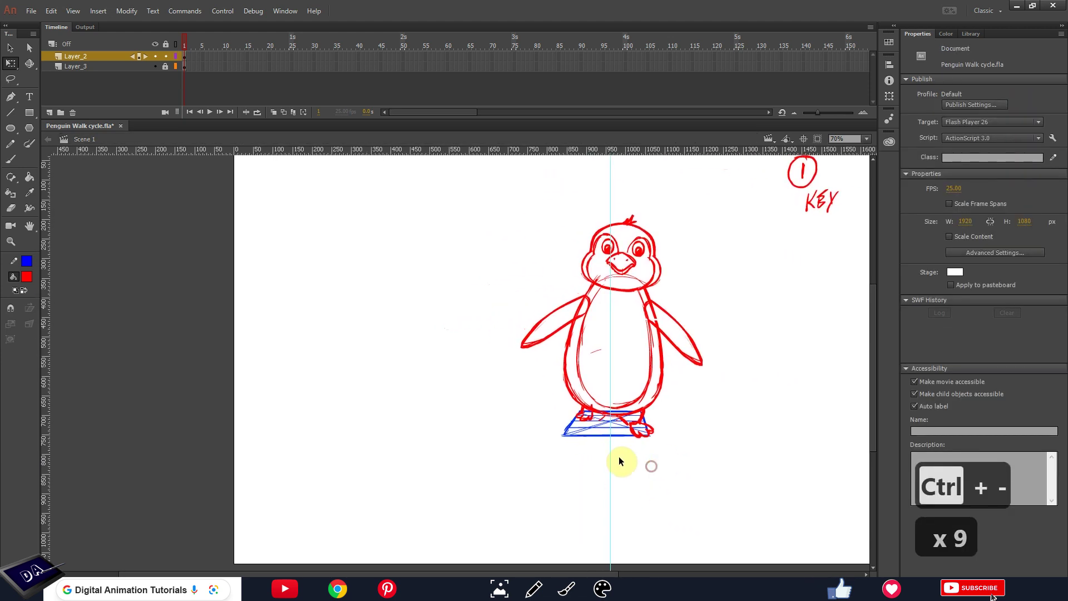
Nudge the front foot group slightly left and up, and scale it to 105%
click(641, 431)
key(Left)
key(Left)
key(Left)
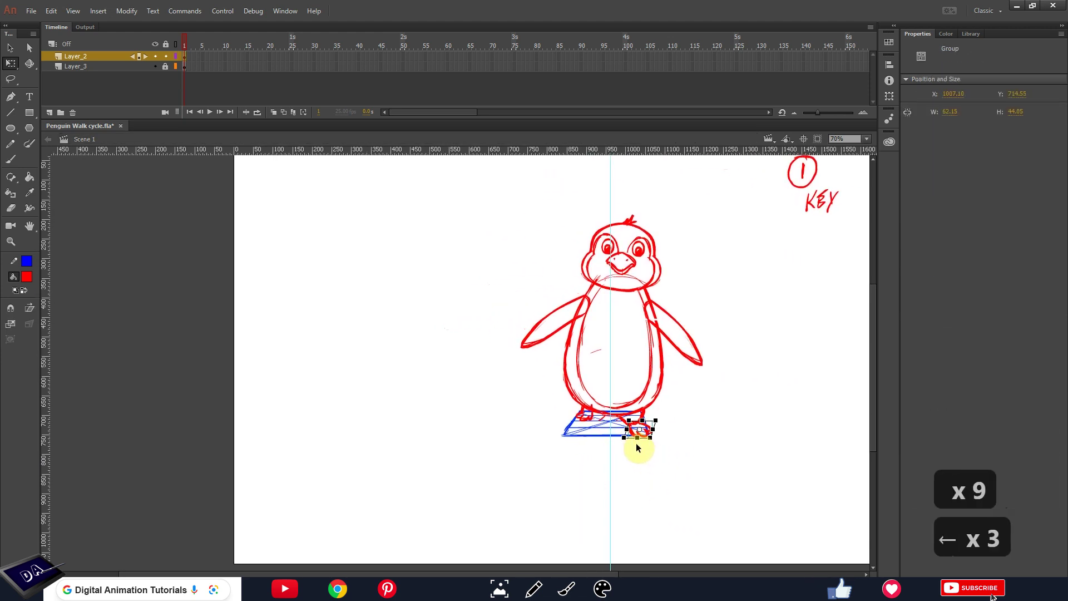
key(Up)
key(Up)
key(ctrl+alt+s)
text(105)
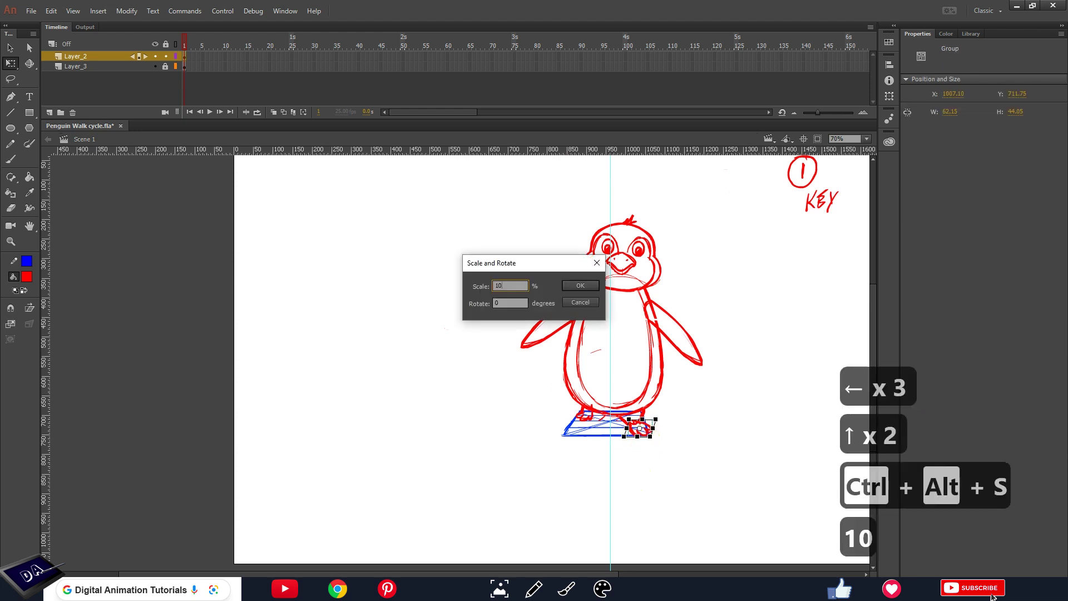
key(Return)
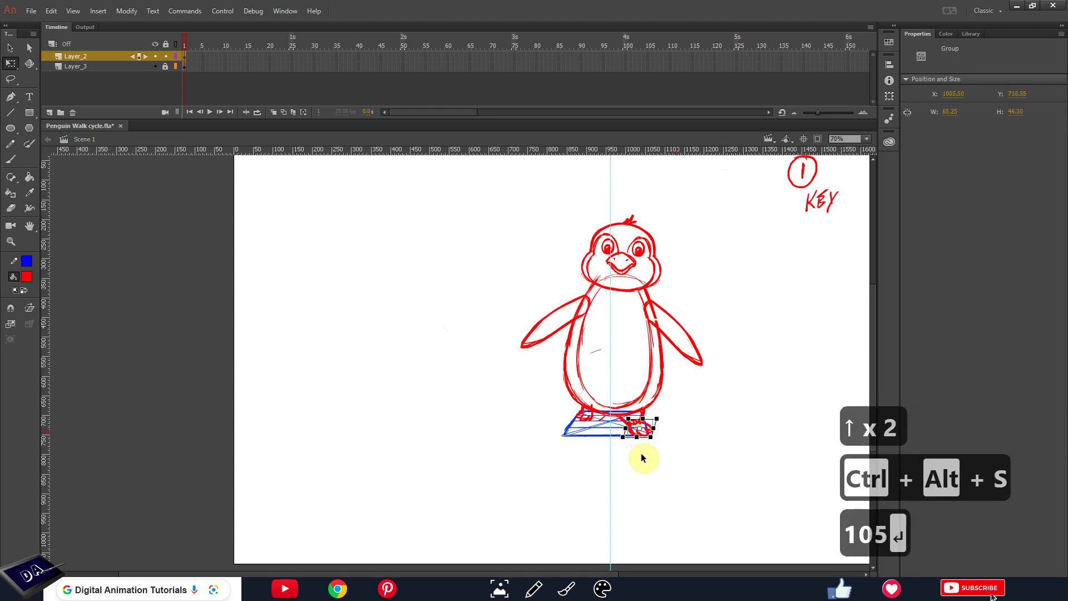
Delete the stray brush mark beside the raised back foot on the floor grid
click(602, 418)
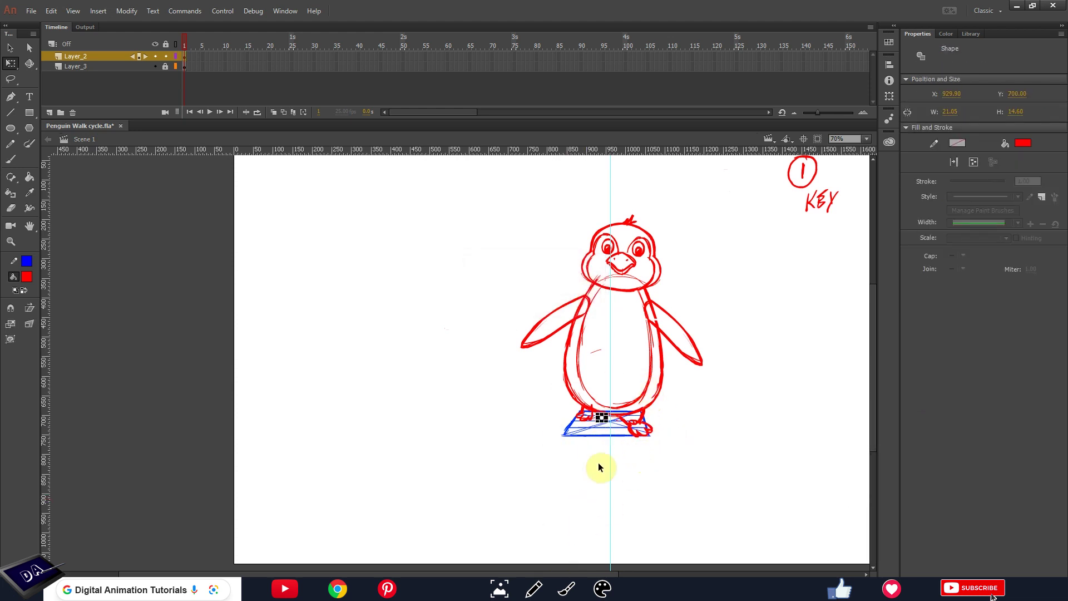
key(Delete)
key(space)
drag(702, 383, 692, 420)
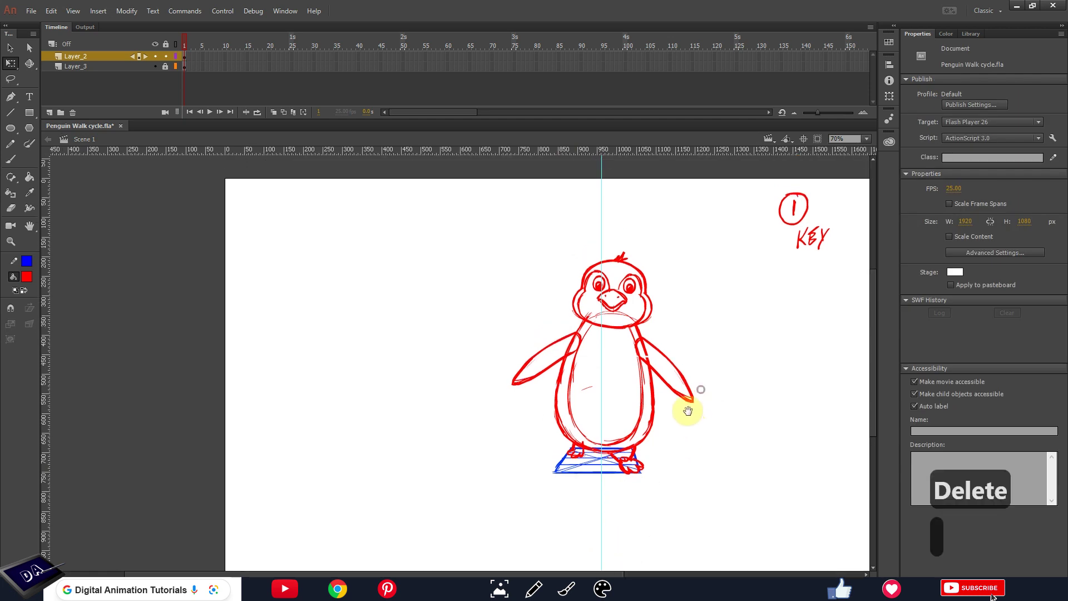
Inside the head group, nudge the penguin's pupils slightly to adjust its gaze
double_click(629, 286)
click(629, 285)
key(Up)
key(Up)
key(Up)
key(Left)
click(641, 389)
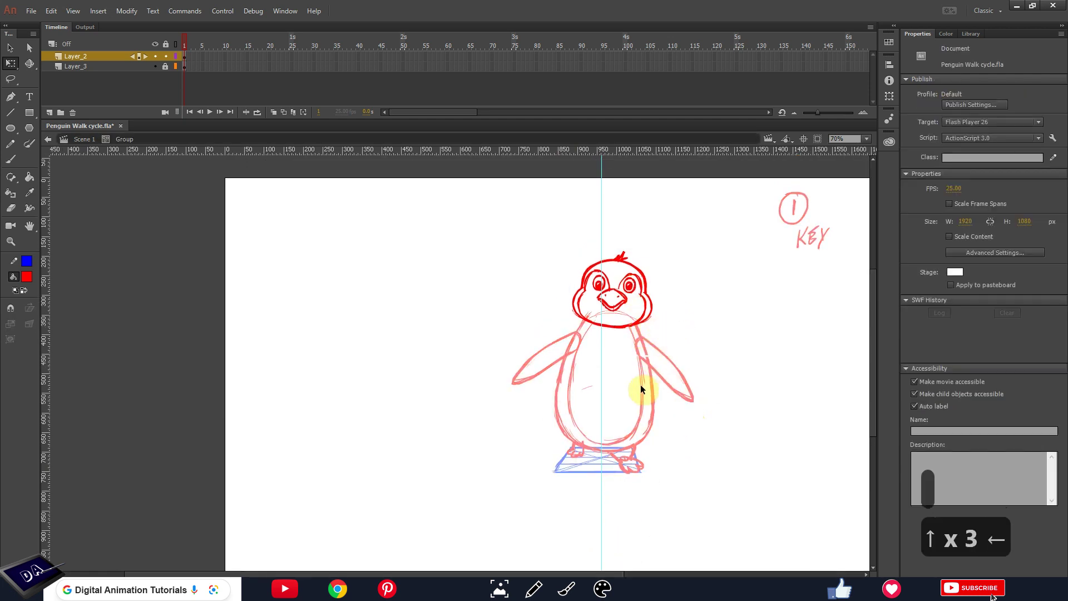
key(Down)
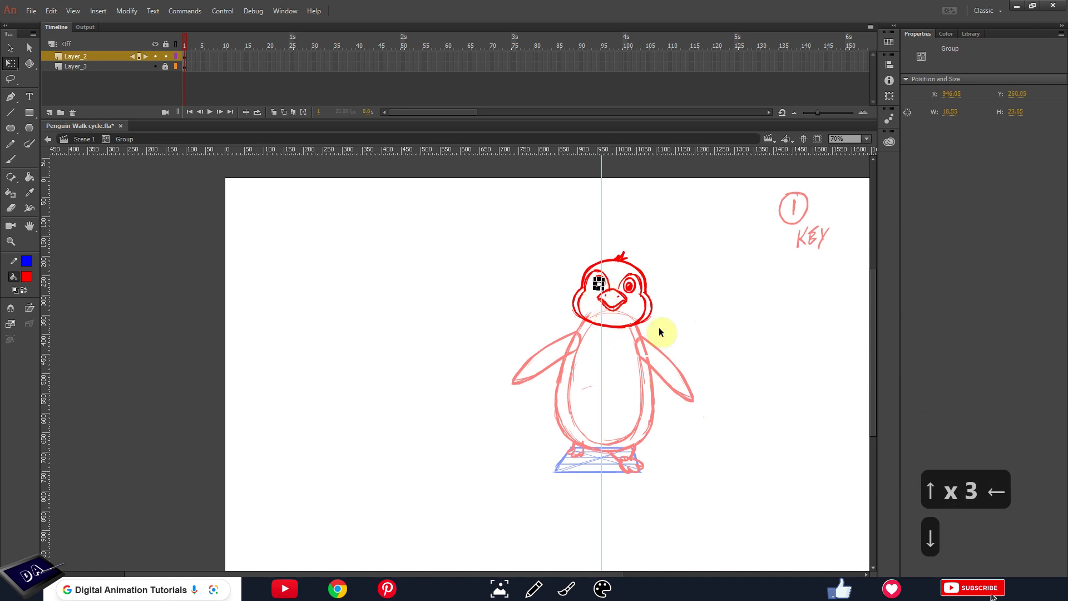
Brush a small touch-up stroke at the beak's right-hand corner and leave the head group
scroll(643, 280, up, 3)
key(b)
drag(606, 312, 612, 322)
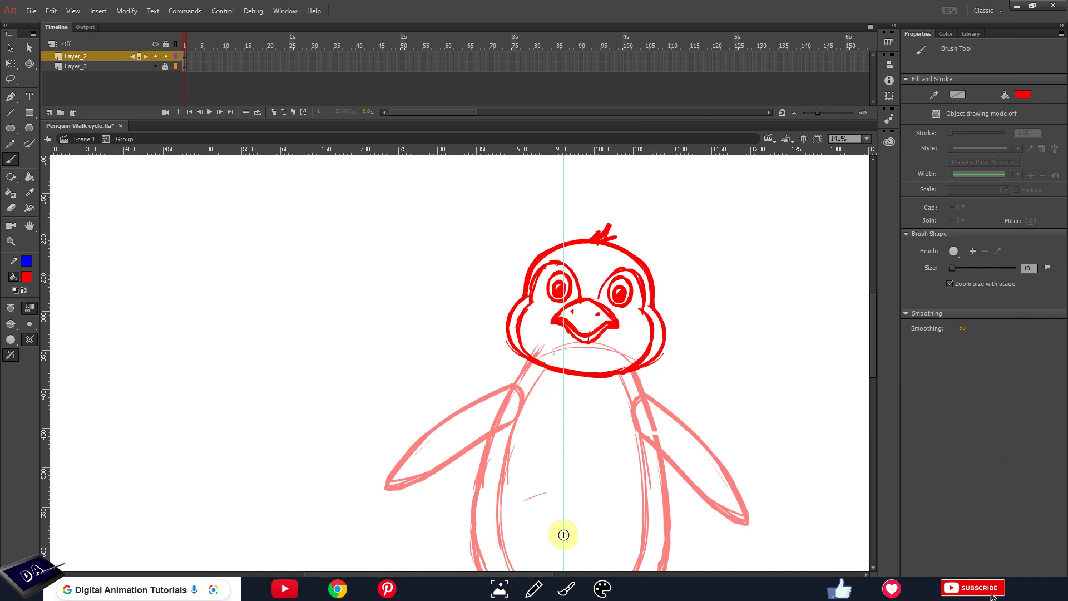
key(ctrl+minus)
ctrl+double_click(578, 378)
drag(560, 402, 655, 347)
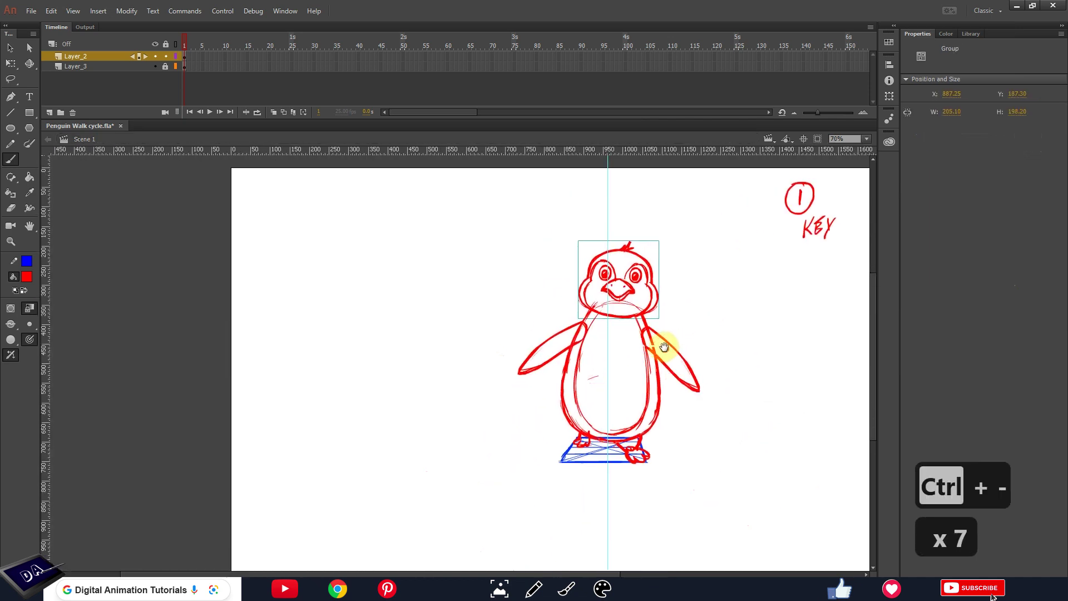
ctrl+click(690, 443)
Extend both layers to frame 20 and insert a keyframe at frame 13 on Layer_2
drag(269, 56, 269, 67)
key(F5)
click(237, 57)
key(F6)
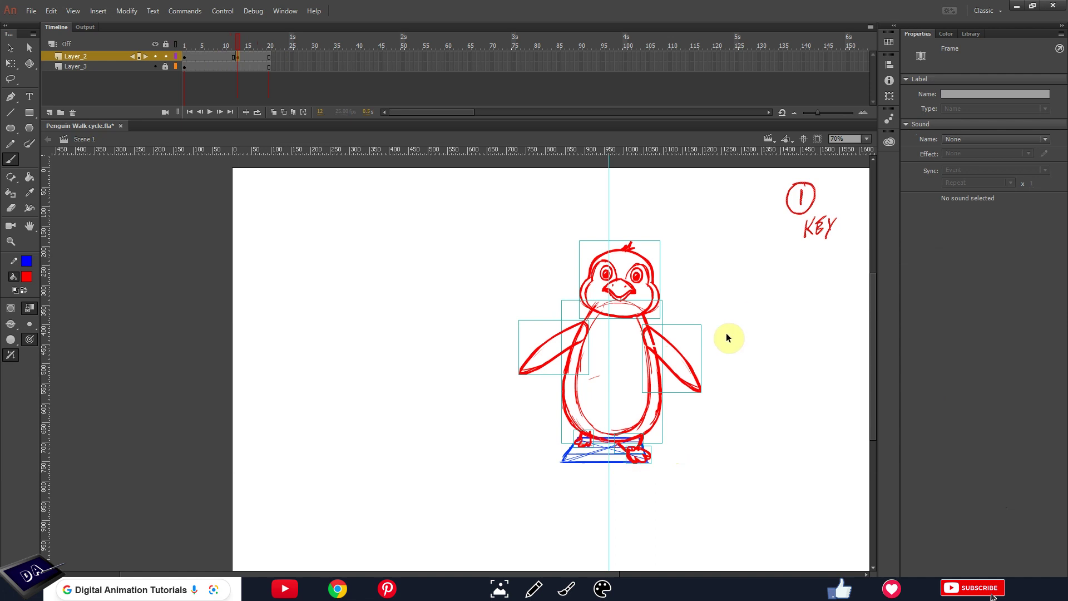
On frame 13, replace the 1 in the circled key label with a hand-drawn 5
click(727, 316)
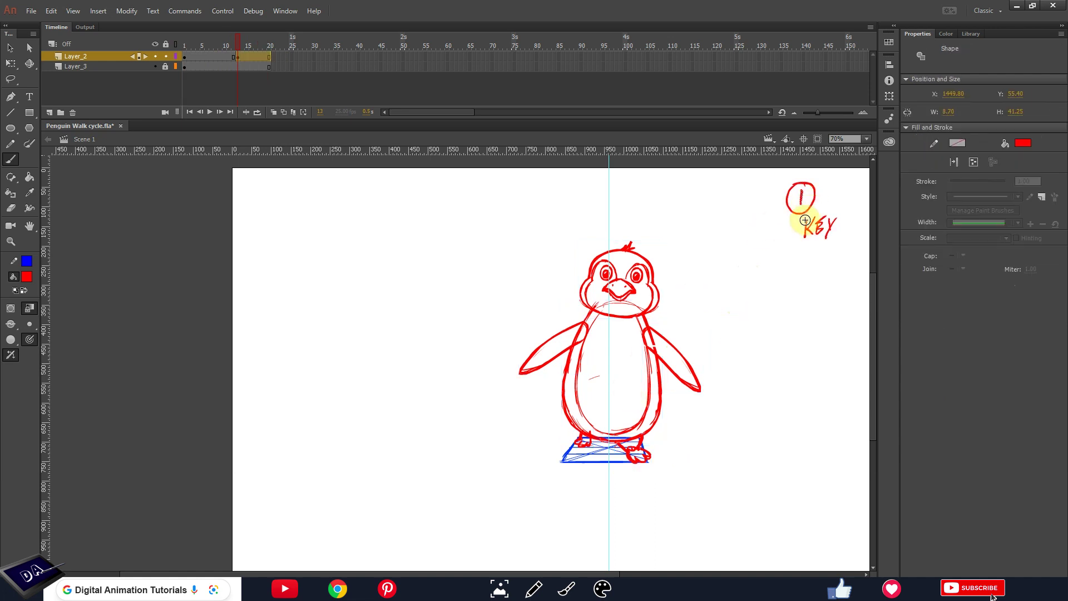
key(Delete)
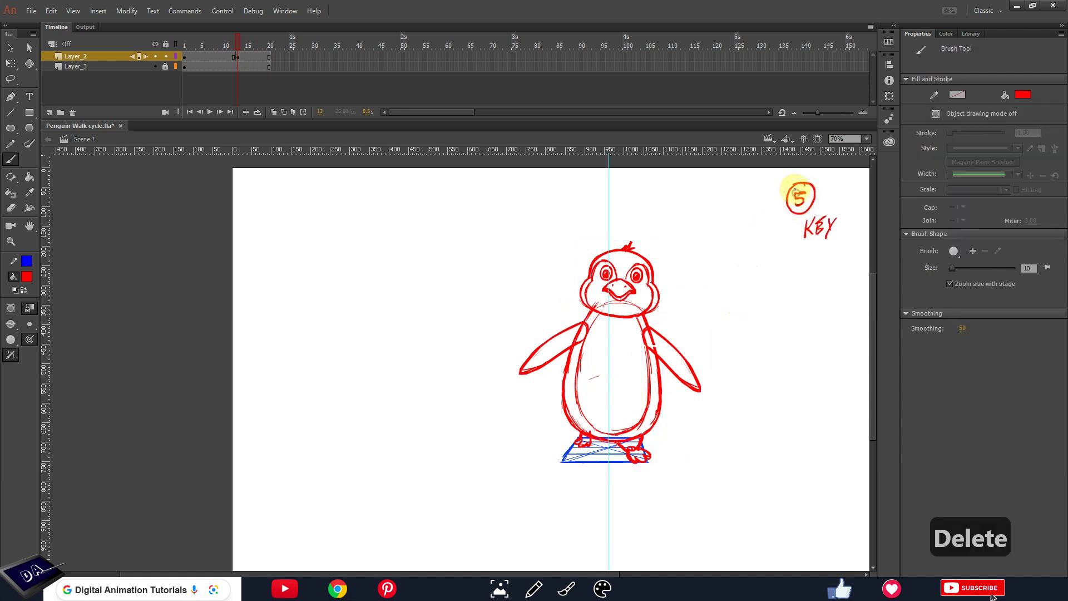
Select the whole penguin on frame 13 and flip it horizontally
drag(740, 494, 740, 494)
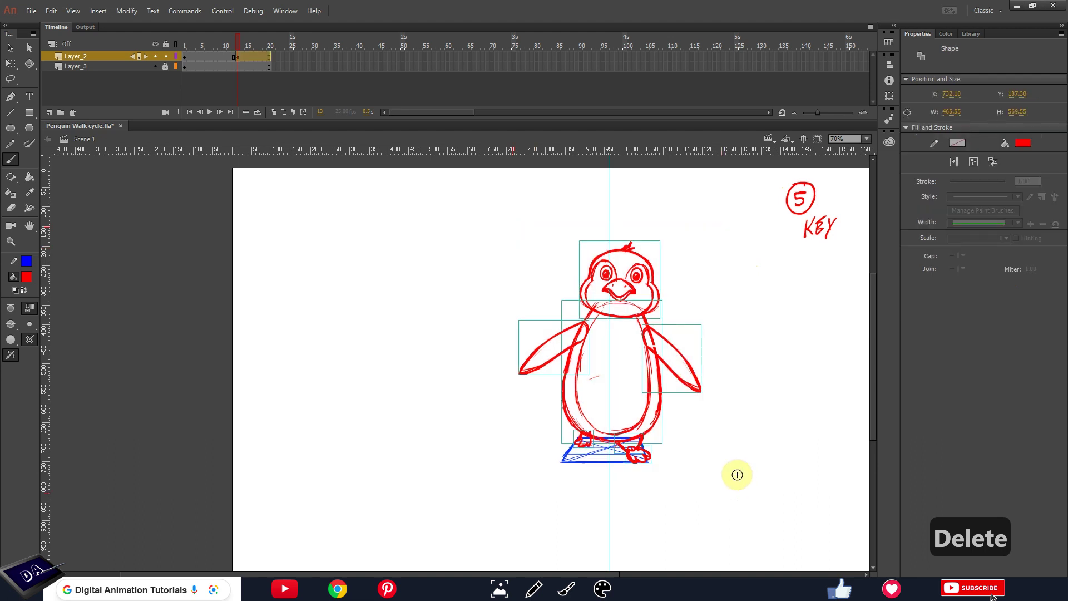
key(alt+m)
key(t)
key(h)
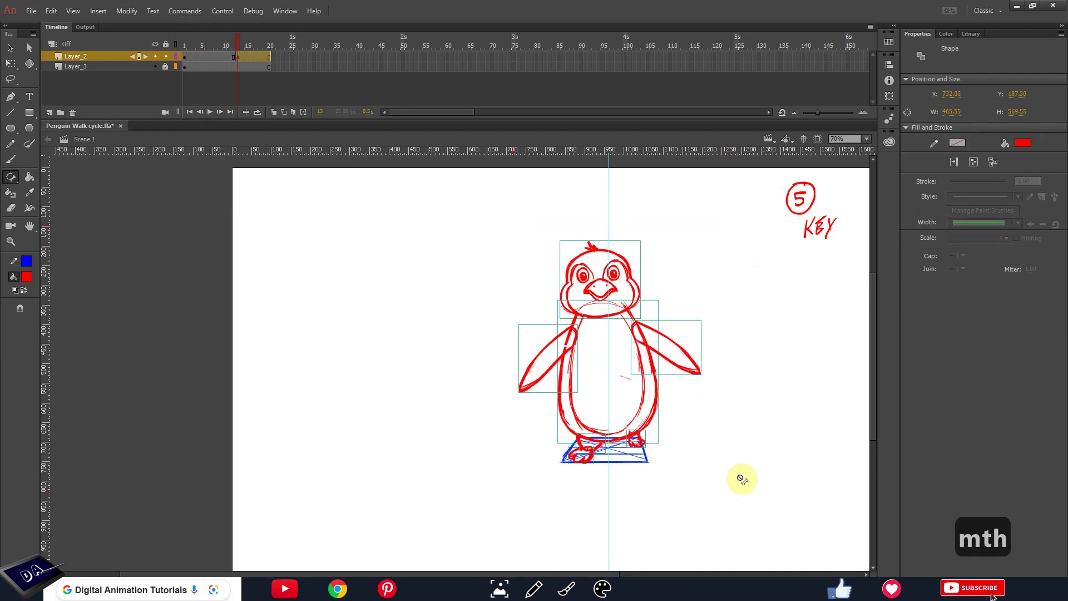
Nudge the flipped penguin about 24 px left so its front foot sits on the floor grid's left edge
key(v)
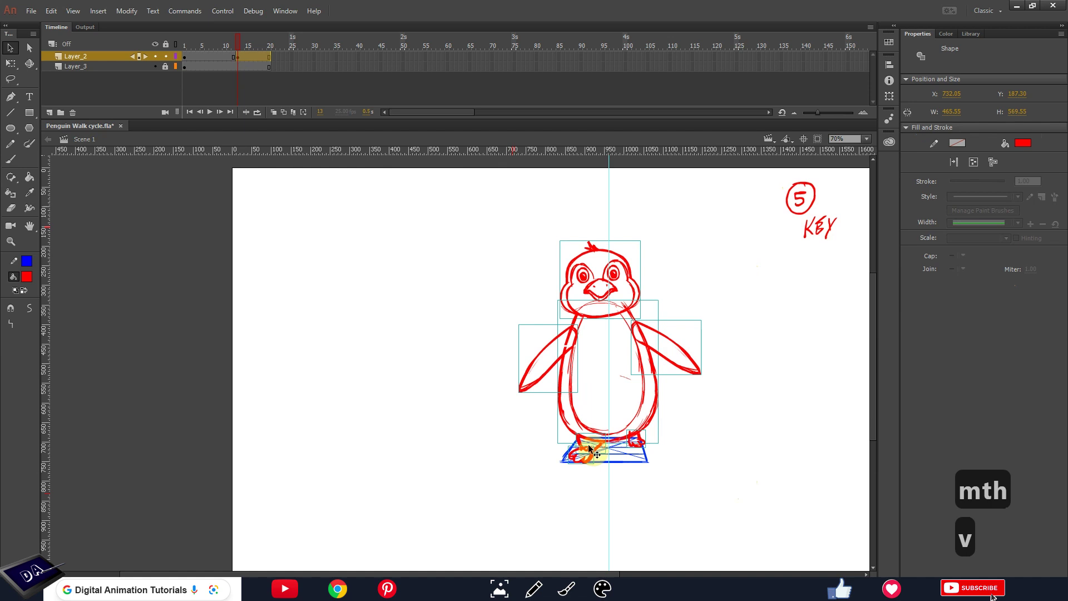
key(shift+Left)
key(shift+Left)
key(shift+Left)
key(shift+Left)
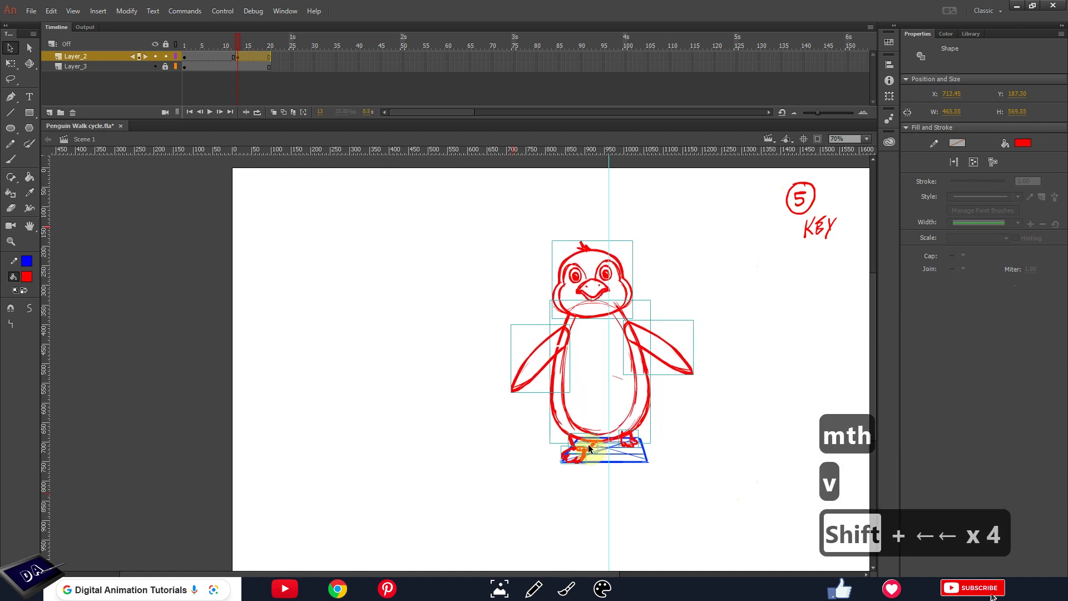
key(shift+Left)
key(shift+Left)
key(shift+Left)
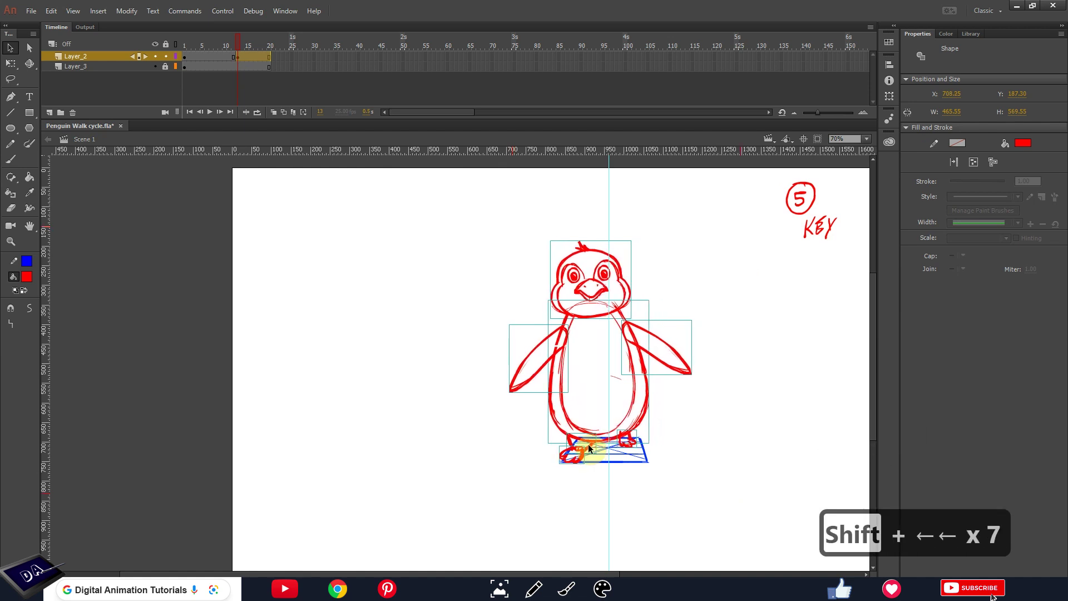
Step back and forth between frames 12 and 13 to compare the first key pose with the mirrored pose
key(comma)
key(period)
key(comma)
key(period)
key(comma)
key(period)
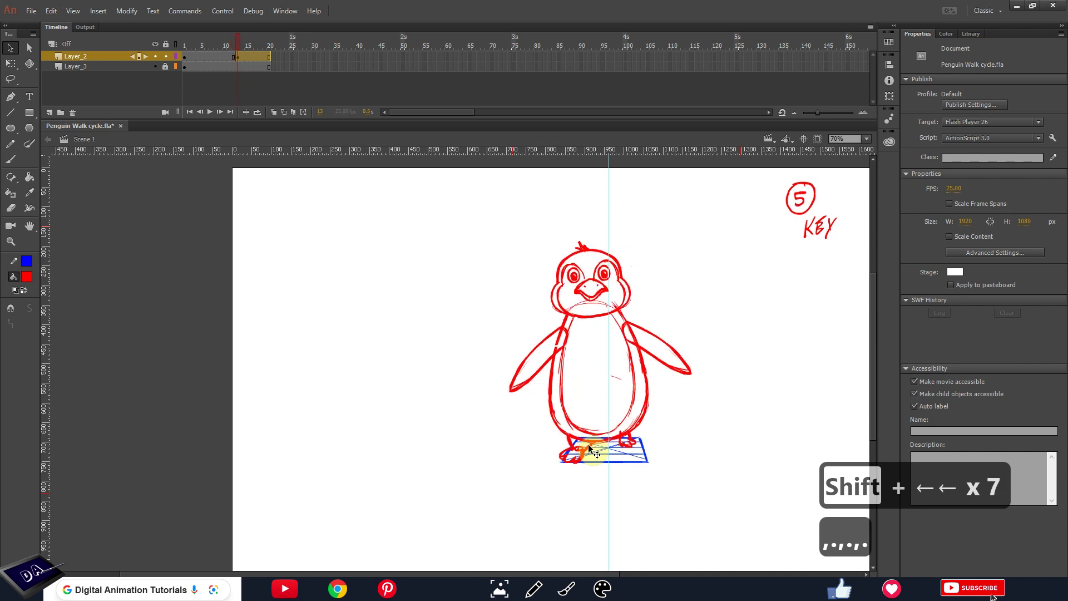
key(comma)
key(period)
key(comma)
key(period)
key(comma)
key(period)
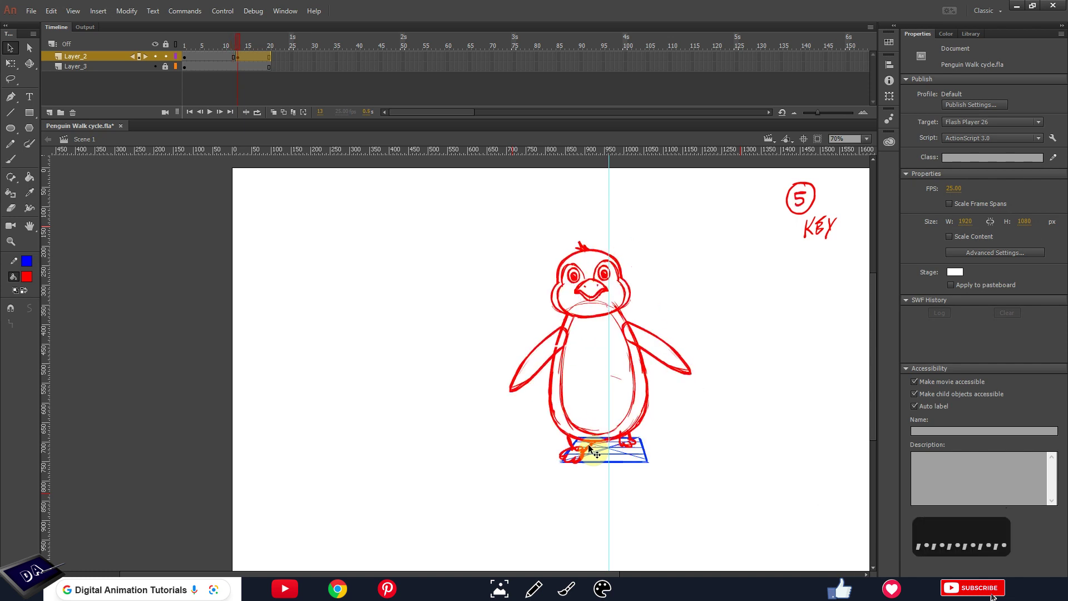
key(comma)
key(period)
key(comma)
key(period)
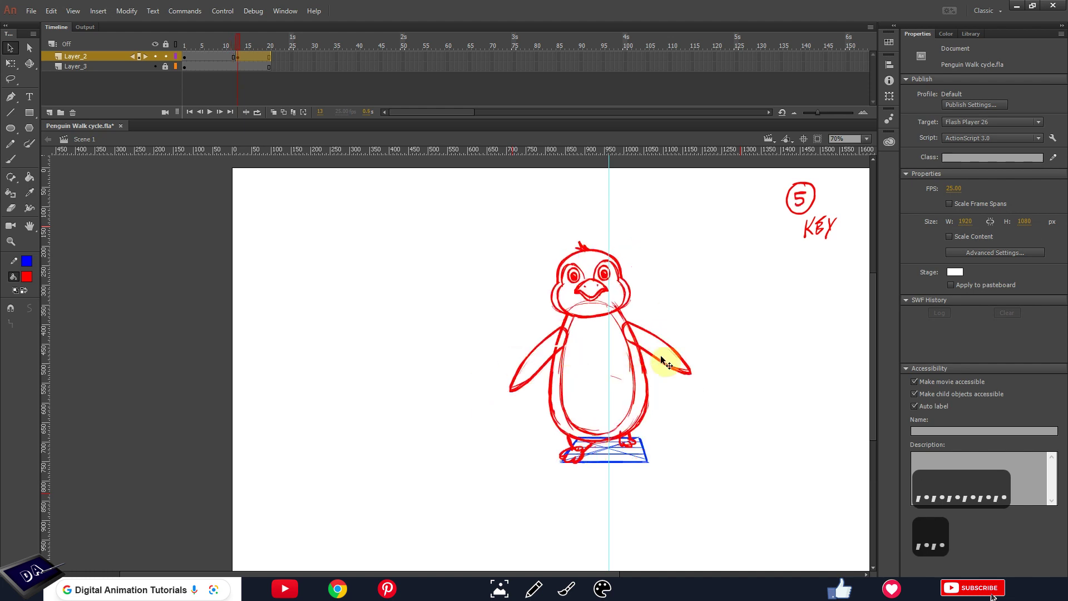
Save the document and step back through the frames to frame 1
key(ctrl+s)
key(comma)
key(comma)
key(comma)
key(comma)
key(comma)
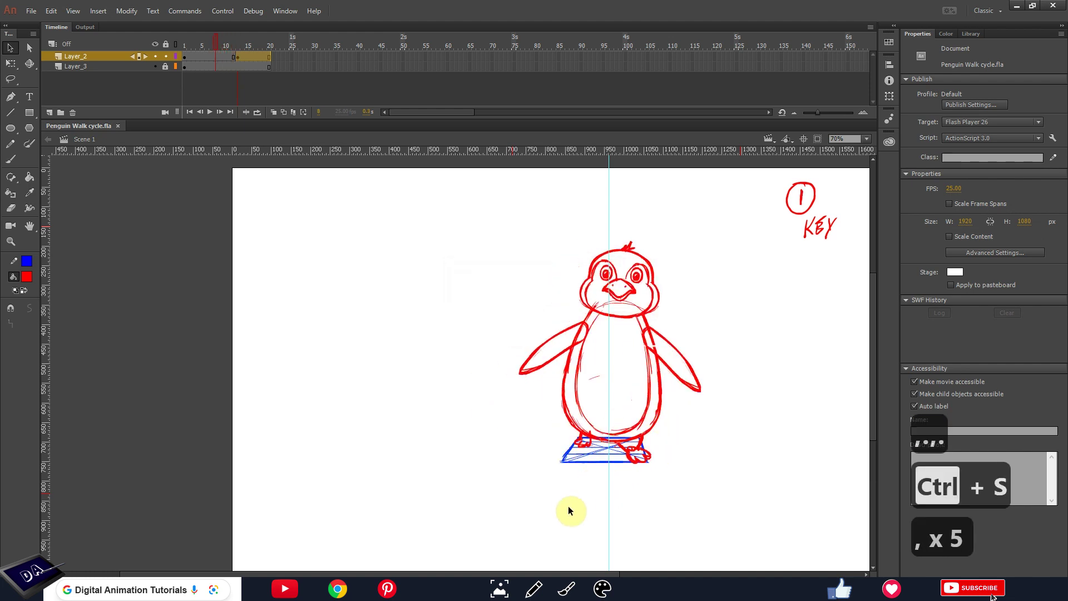
key(comma)
key(comma)
key(comma)
key(comma)
key(comma)
key(comma)
key(comma)
key(comma)
key(comma)
key(comma)
key(comma)
key(comma)
key(comma)
key(comma)
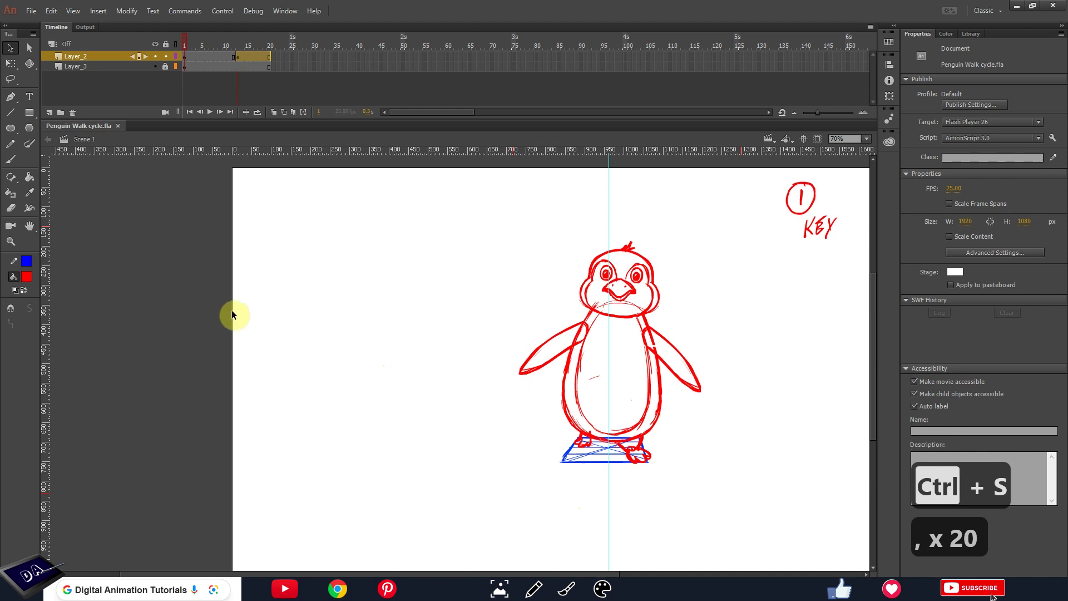
Insert a keyframe at frame 7 on Layer_2
click(215, 54)
click(209, 55)
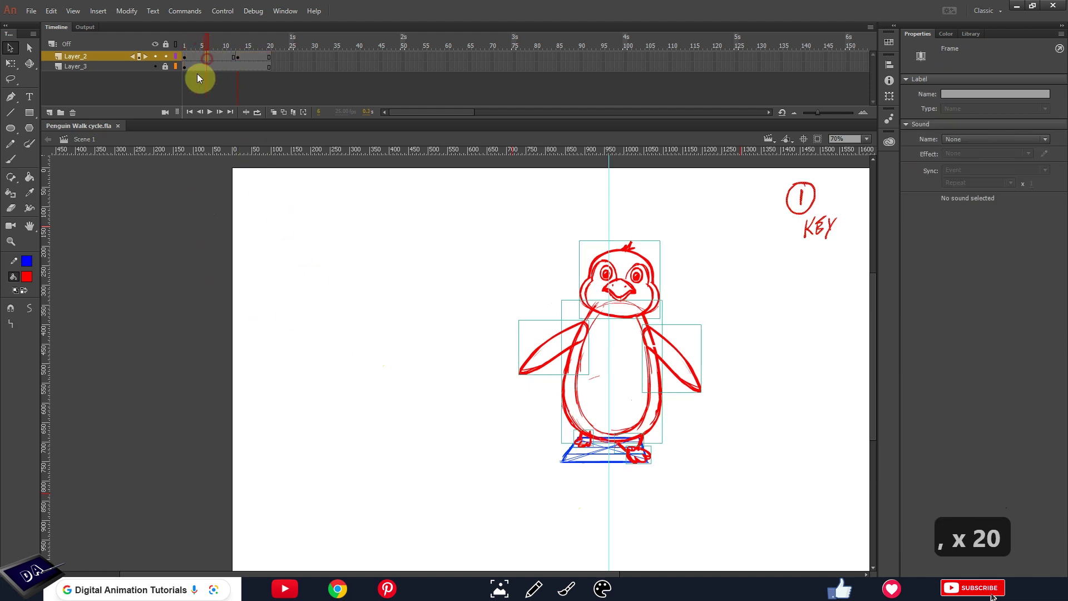
click(210, 56)
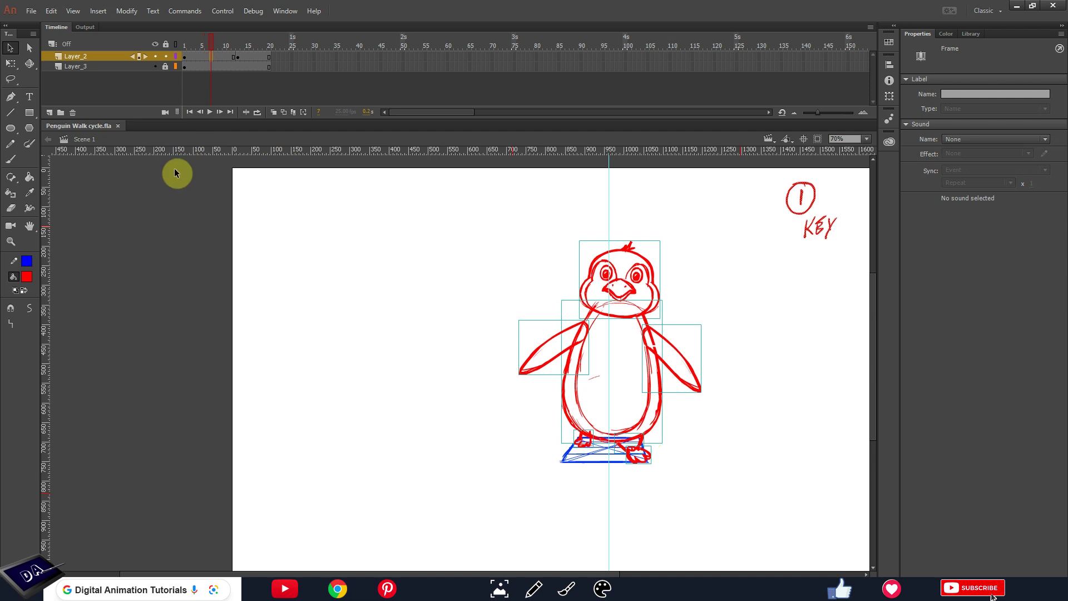
key(F6)
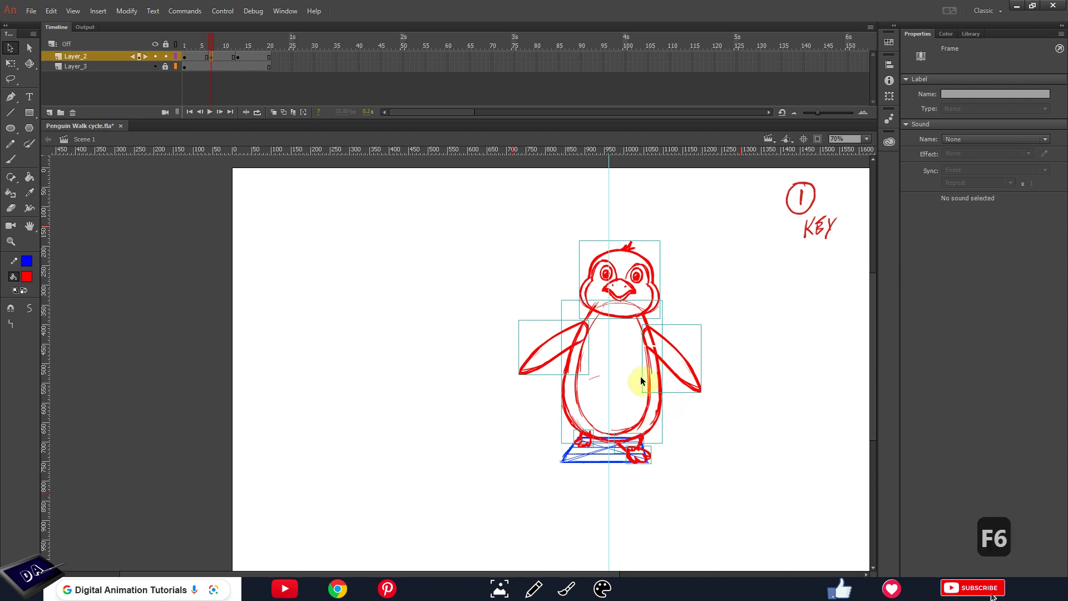
mouse_move(222, 46)
mouse_down()
mouse_move(200, 49)
mouse_move(247, 49)
mouse_move(214, 55)
mouse_up()
On frame 7, replace the 1 in the circled key label with a brushed 3
click(799, 197)
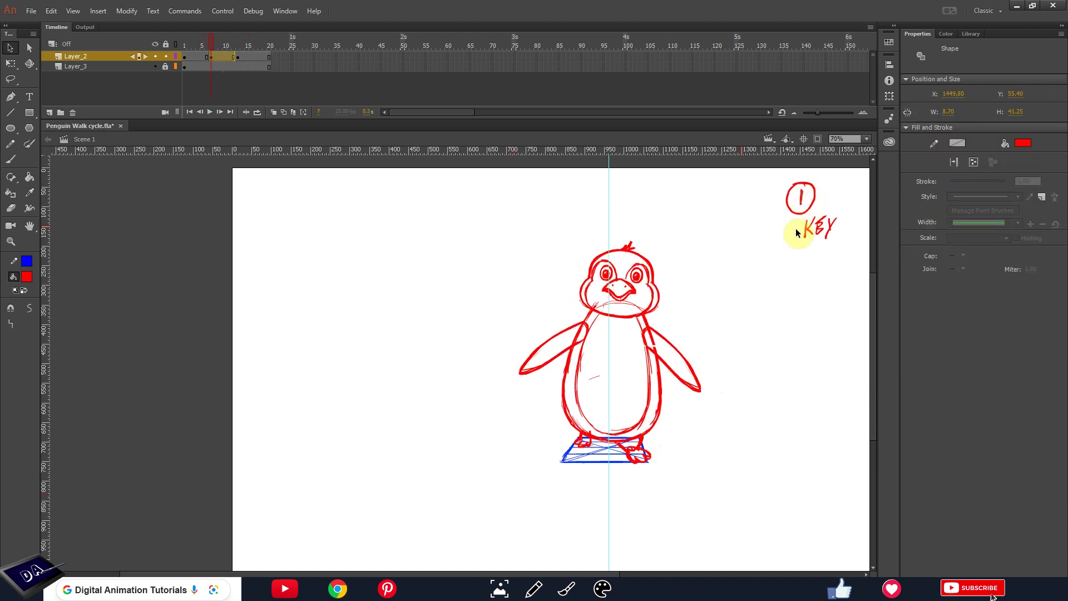
key(Delete)
key(b)
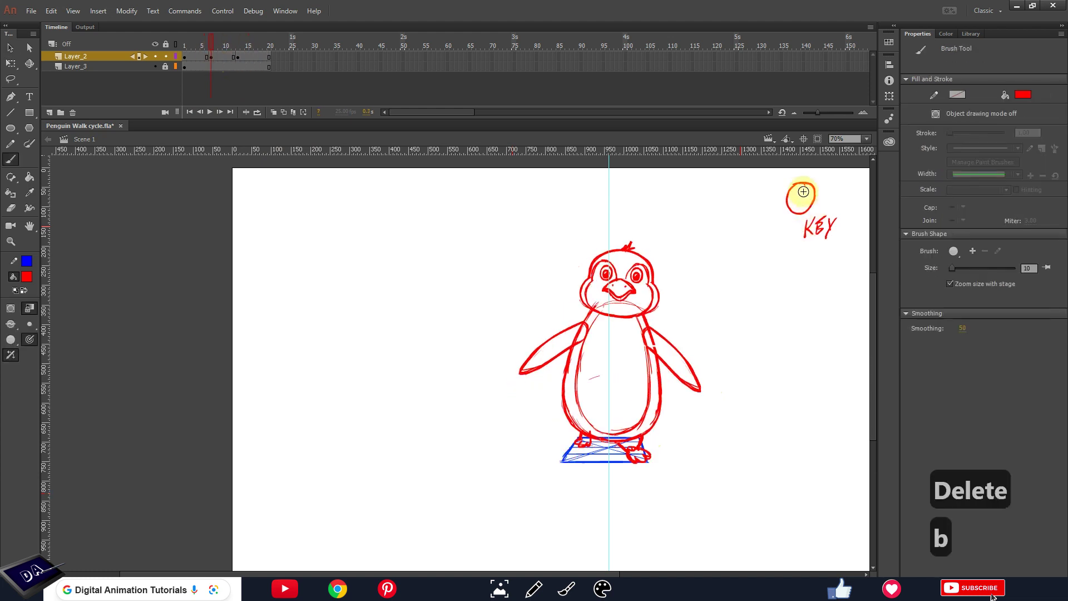
drag(789, 201, 790, 203)
drag(645, 333, 656, 318)
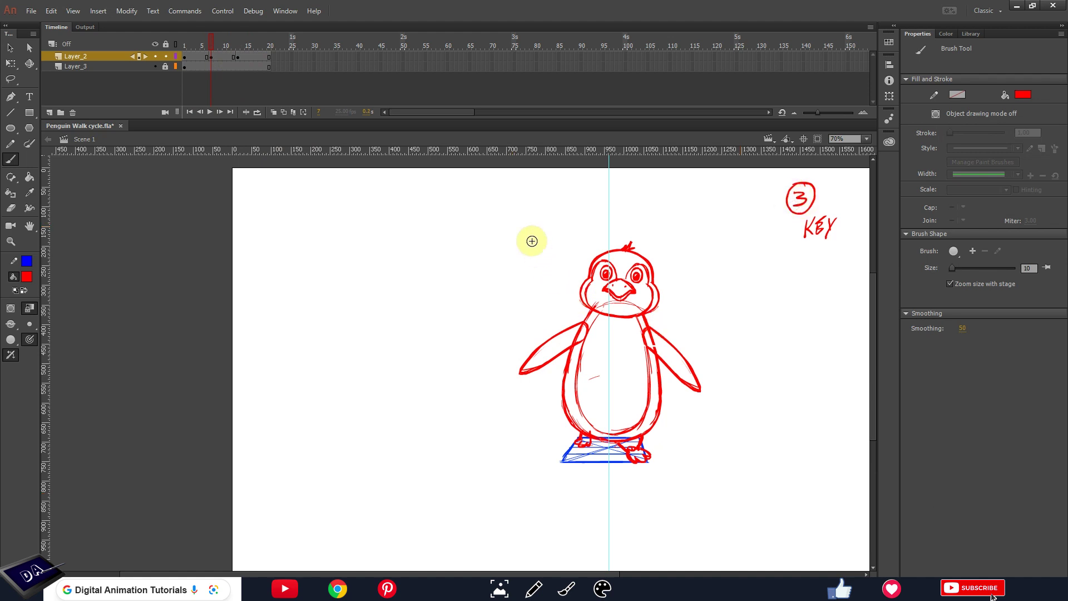
Turn on onion skinning, select the whole penguin on frame 7 and nudge it about 7 px up
drag(517, 228, 712, 484)
key(Up)
key(Up)
key(Up)
key(Up)
key(Up)
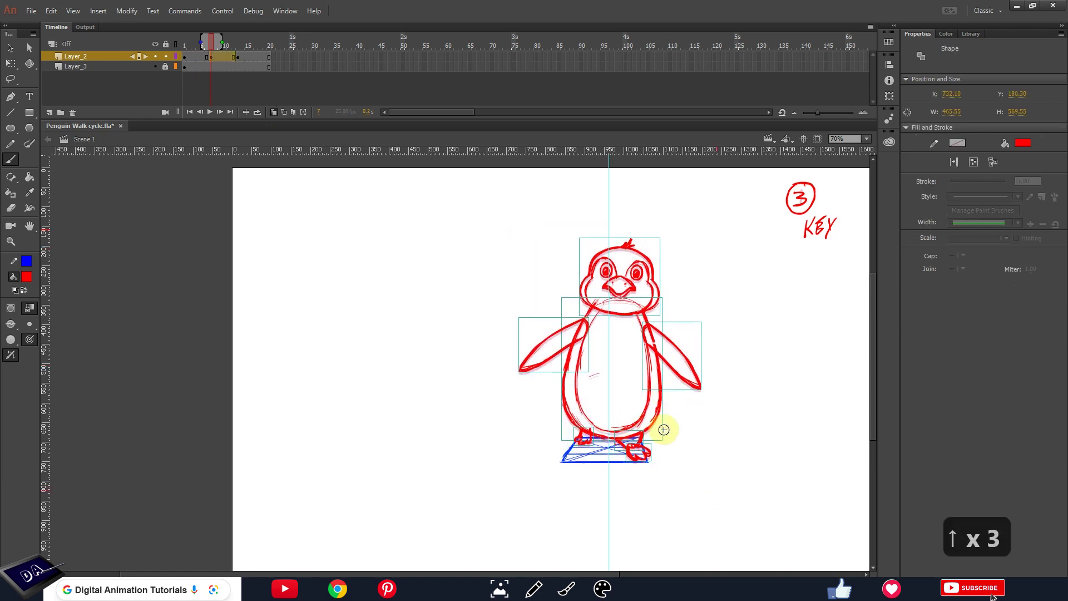
click(666, 448)
Select the head, body and flippers without the feet, and rotate them slightly clockwise around the body's base
drag(517, 230, 720, 401)
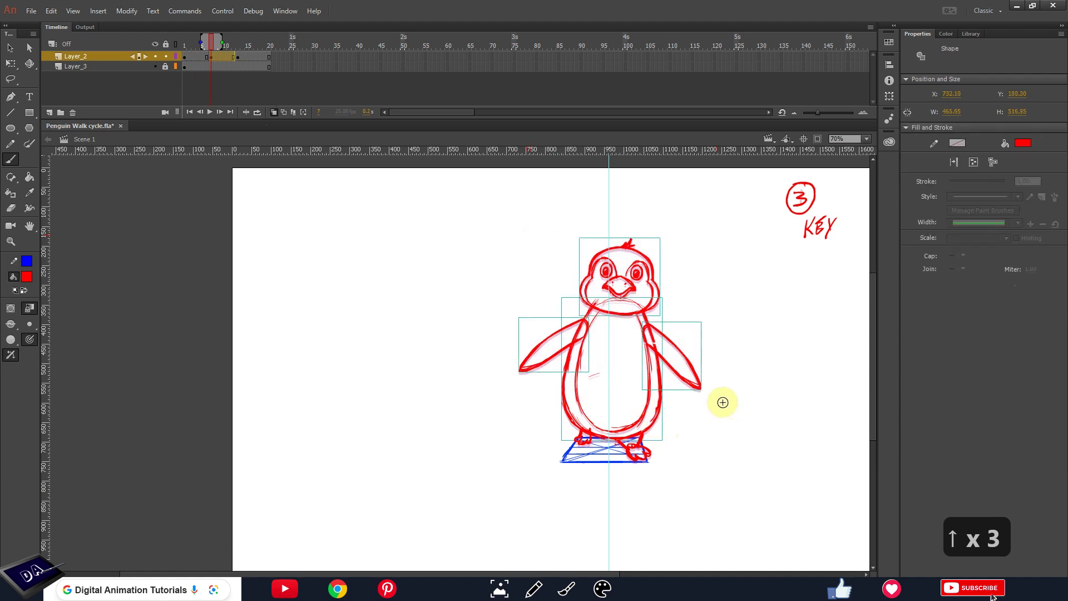
key(q)
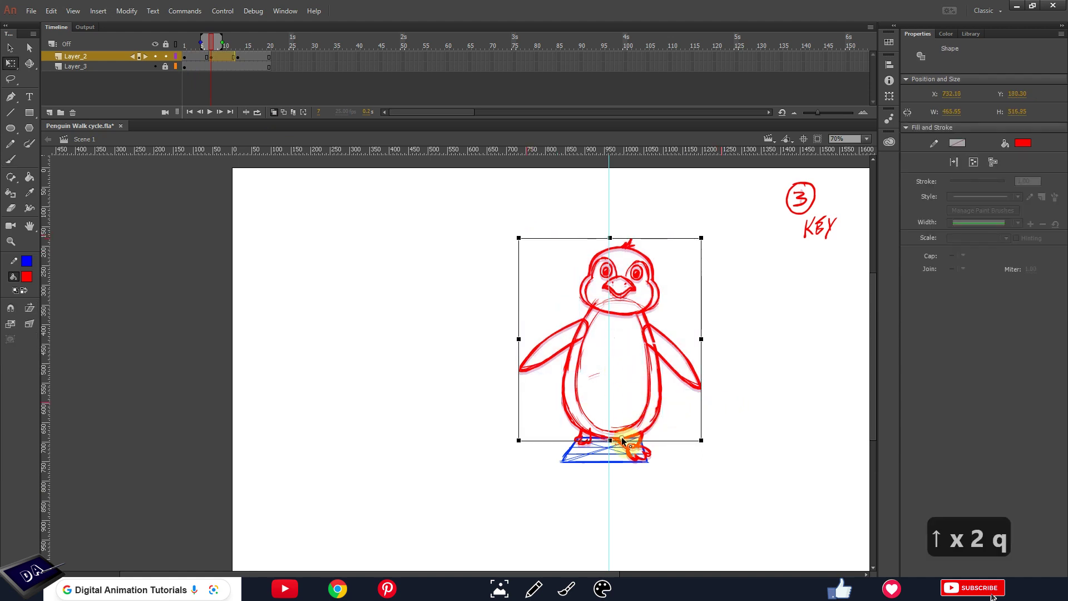
drag(712, 249, 720, 254)
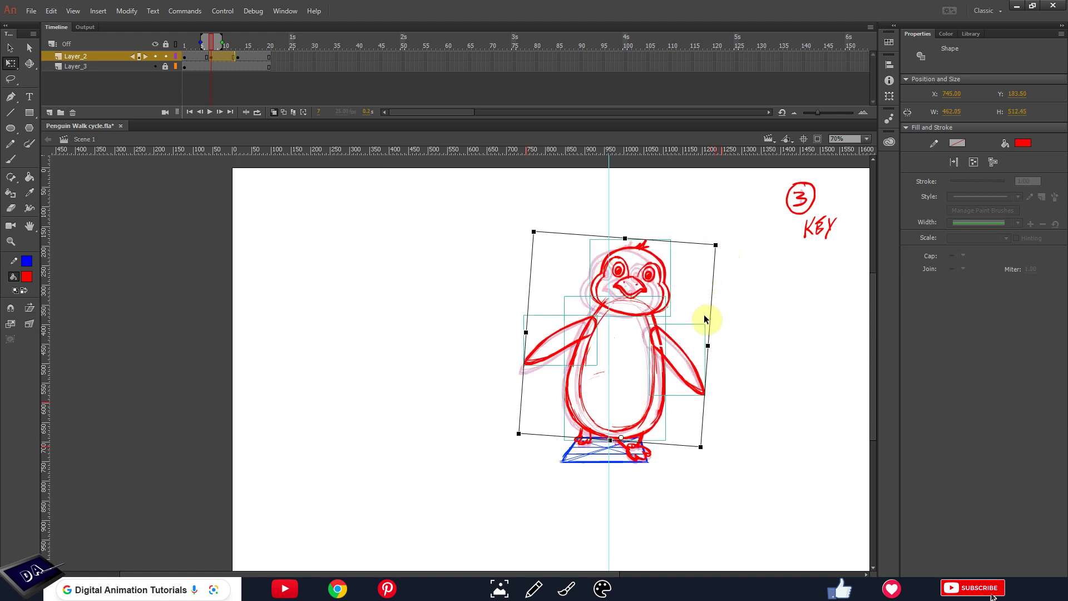
click(679, 476)
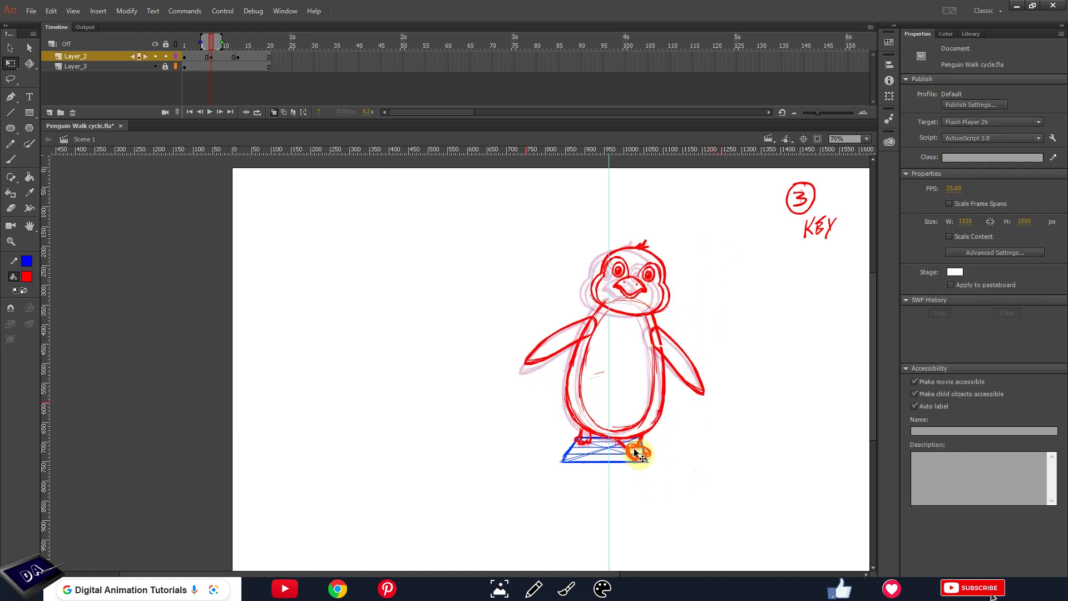
Try scaling the penguin's larger front foot on frame 7 to 80 percent
click(636, 454)
key(ctrl+equal)
key(ctrl+equal)
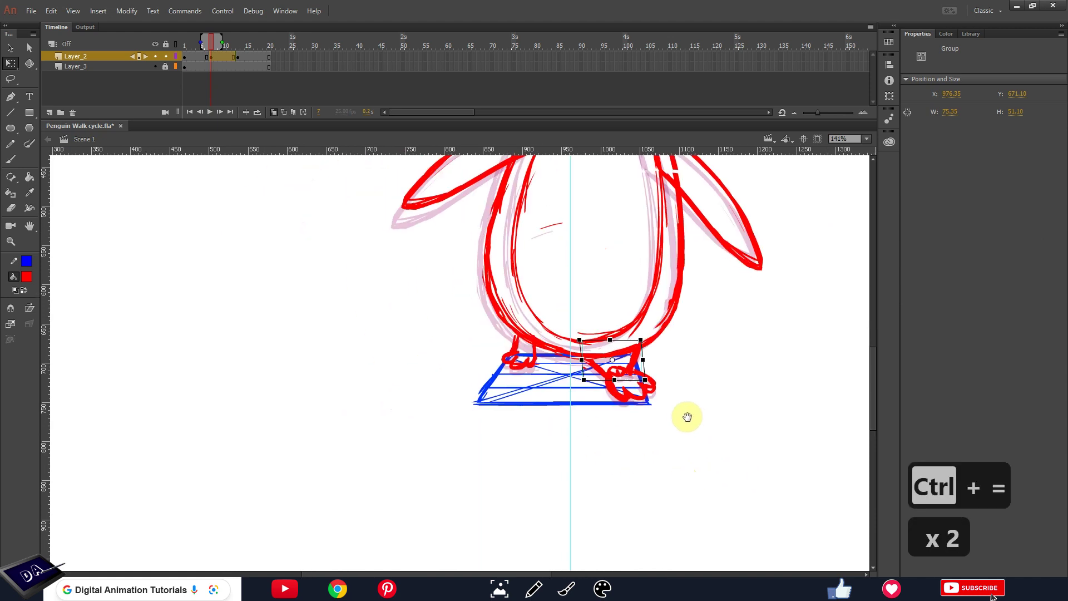
key(ctrl+alt+s)
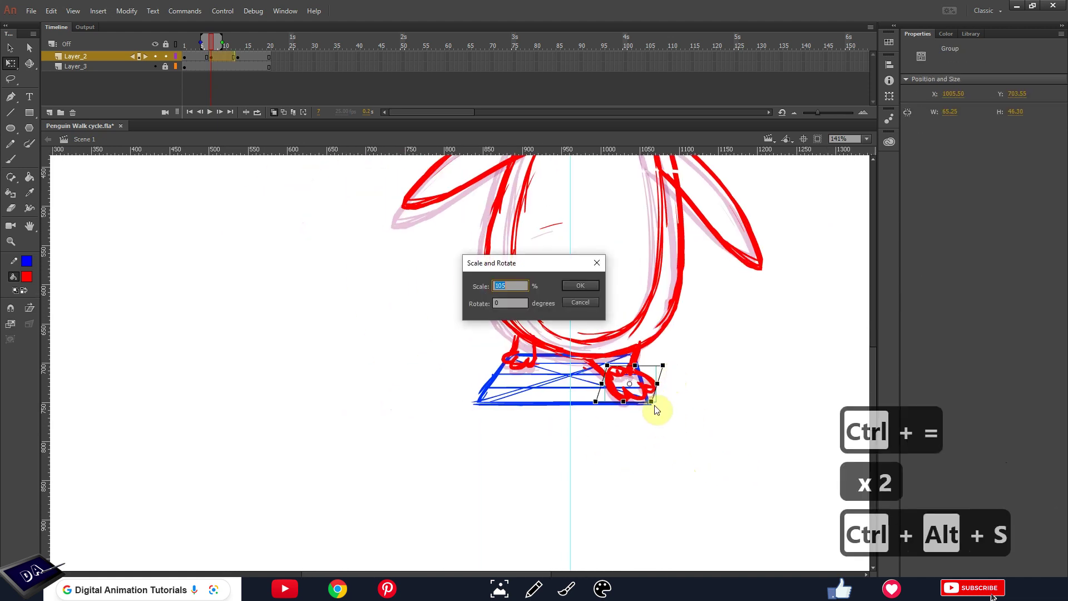
text(80)
key(Return)
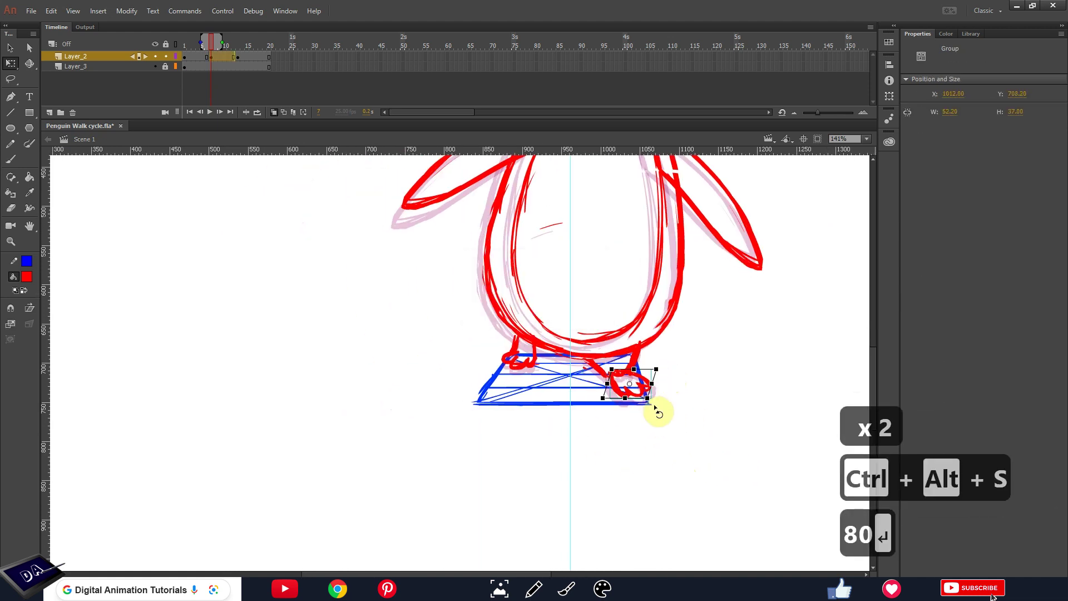
Resize the front foot to about 59 × 42 px and move it up beneath its leg, to about X 1002, Y 696
click(667, 394)
click(644, 397)
mouse_move(606, 402)
mouse_down()
mouse_move(634, 390)
mouse_move(614, 374)
mouse_move(615, 391)
mouse_up()
click(630, 374)
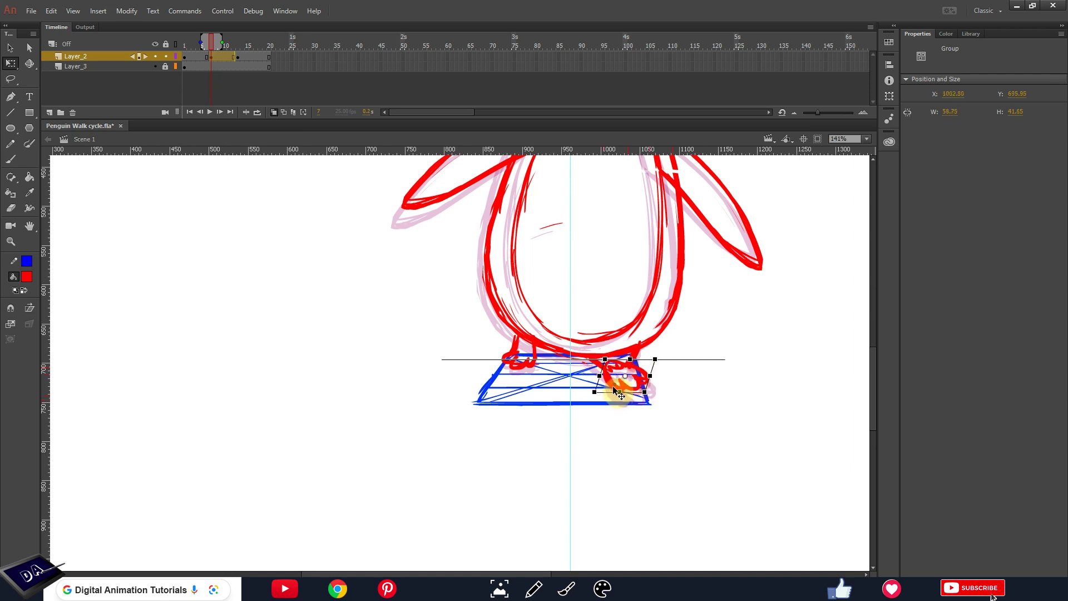
click(652, 406)
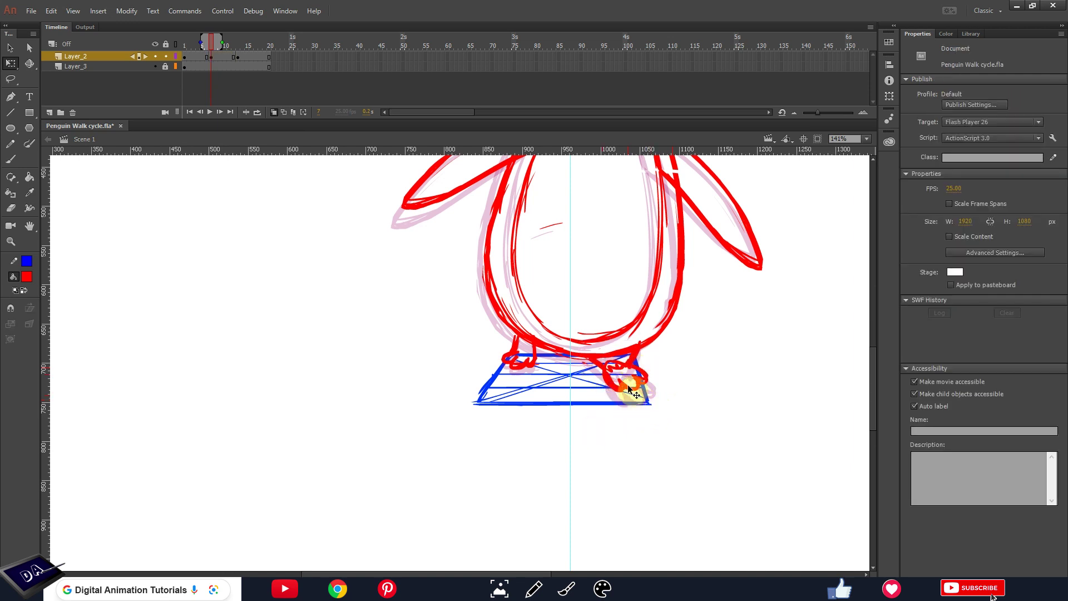
click(622, 384)
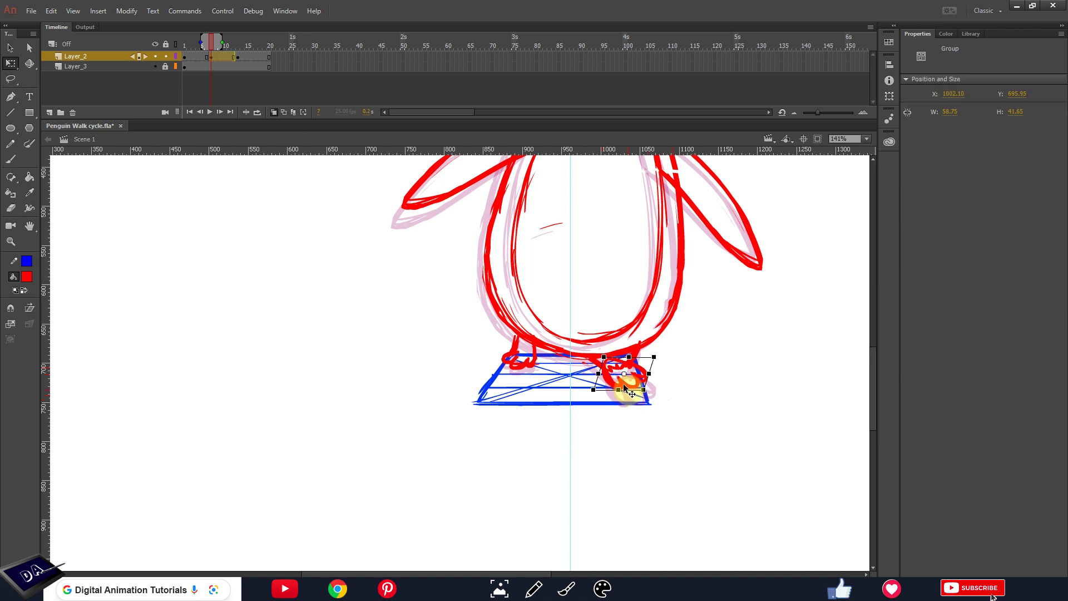
Inside the body group, skew the lower half of the body outline so its right side sits slightly lower
click(662, 385)
click(646, 332)
scroll(669, 378, up, 3)
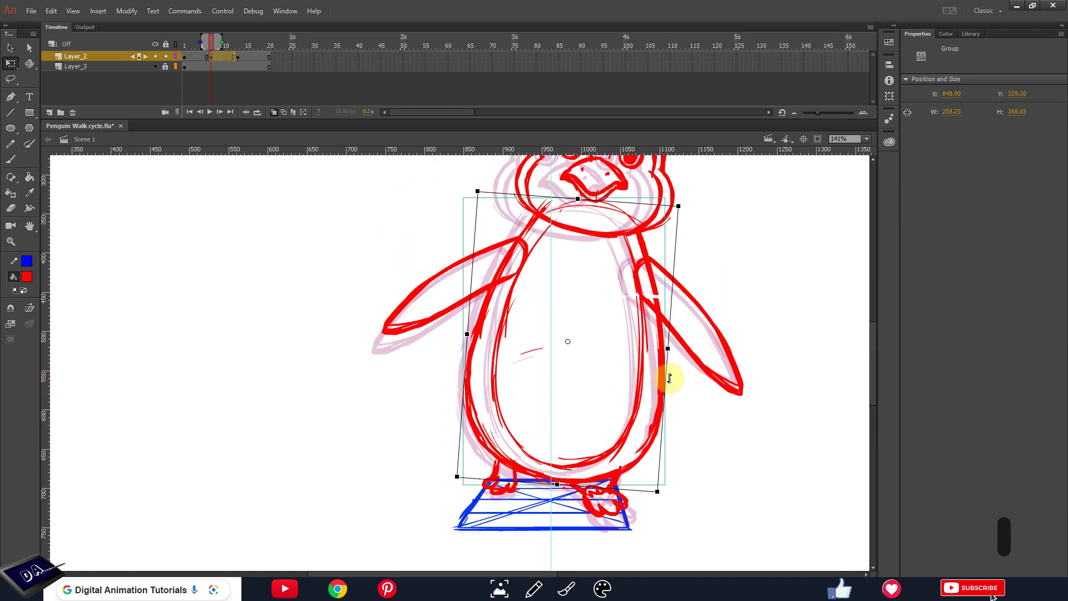
double_click(646, 443)
drag(701, 295, 544, 490)
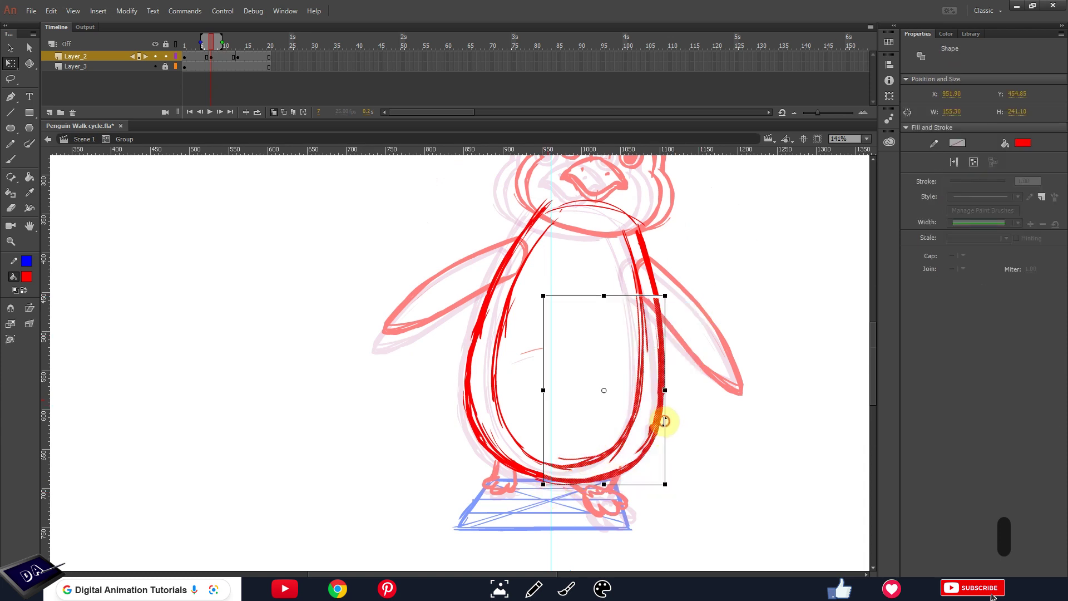
drag(662, 419, 664, 425)
key(ctrl+z)
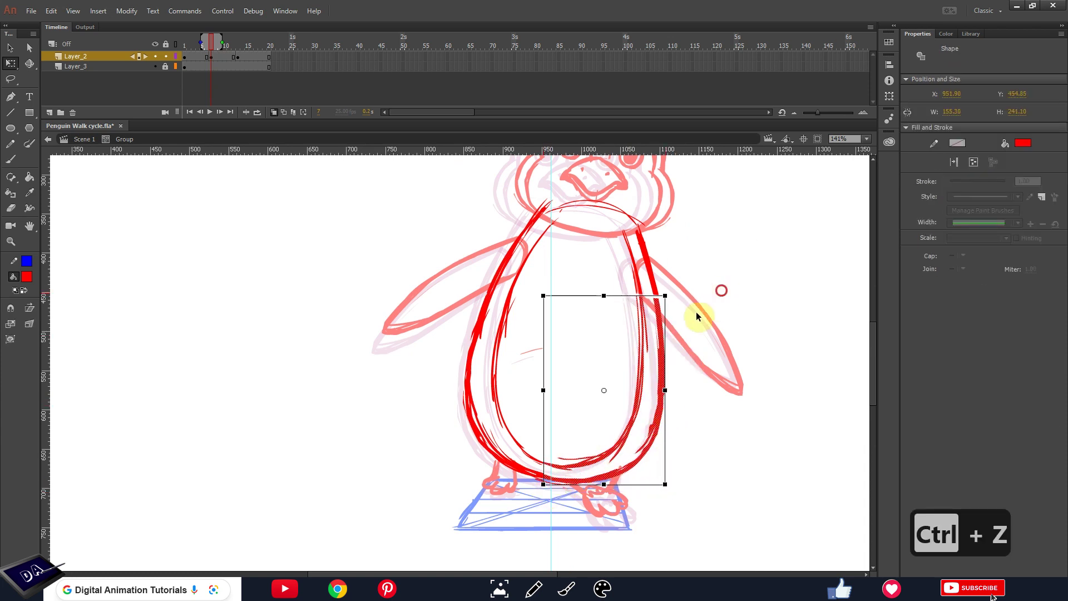
drag(664, 438, 664, 442)
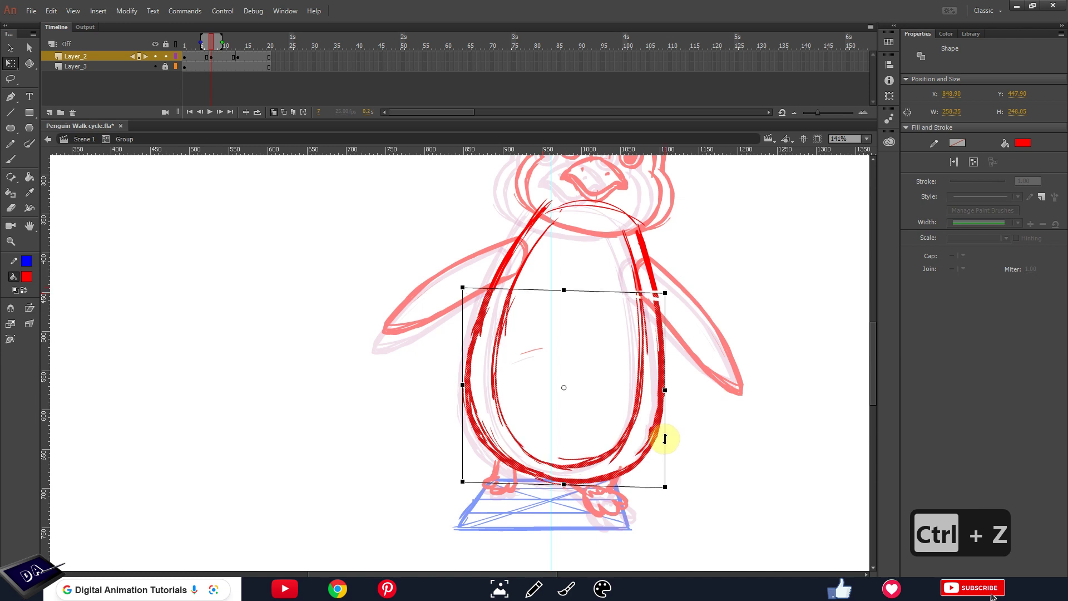
click(698, 419)
key(b)
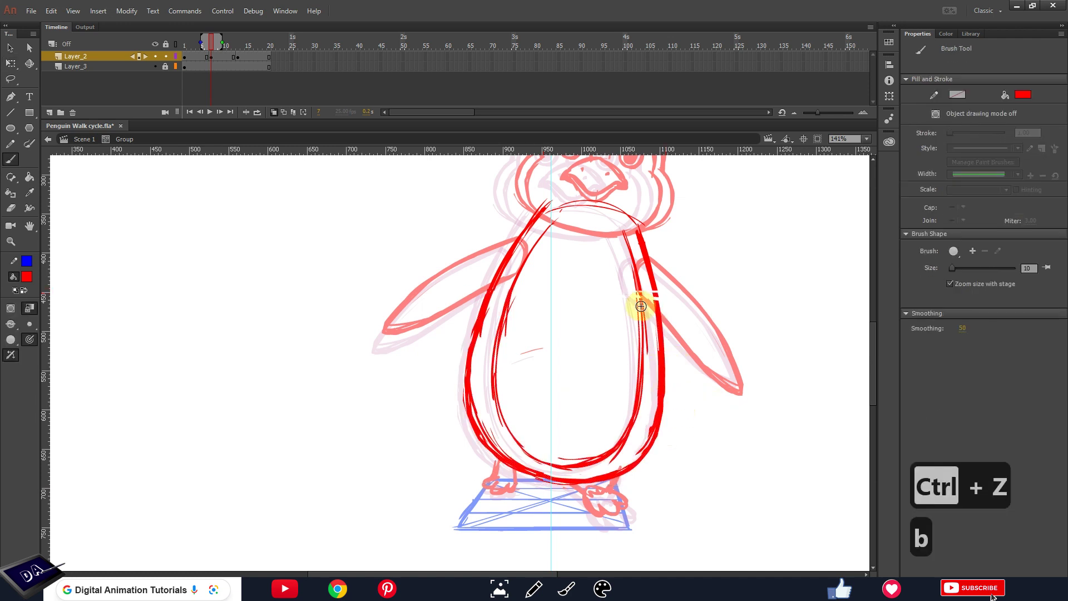
ctrl+double_click(685, 475)
Delete the small back foot and its leg under the left side of the body on frame 7
key(space)
drag(615, 495, 704, 425)
ctrl+click(594, 425)
key(Delete)
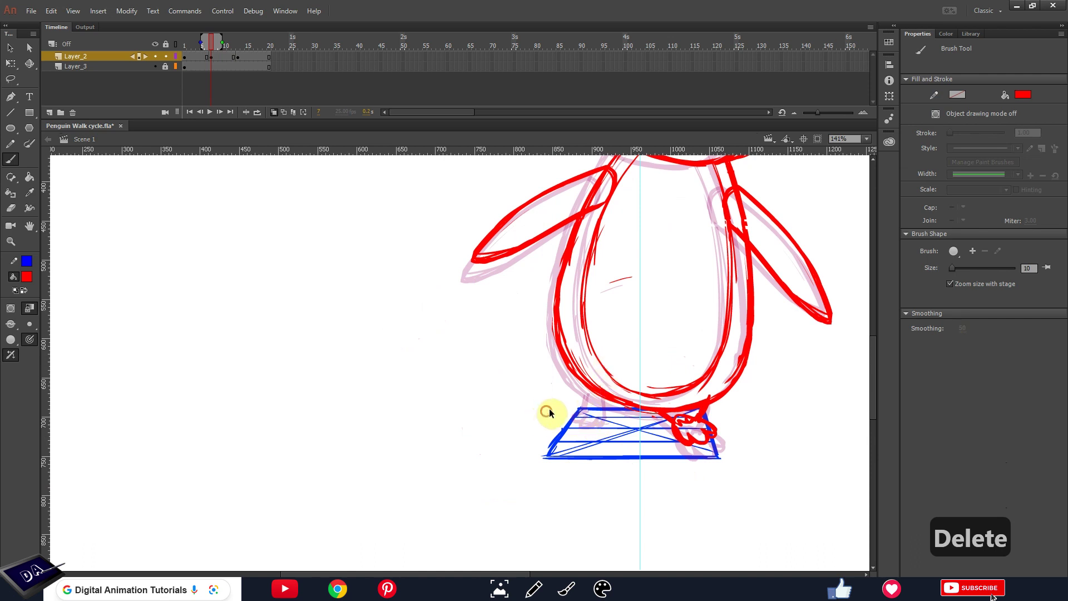
Duplicate the remaining foot to the left of the penguin and flip the copy horizontally
ctrl+click(686, 443)
drag(689, 454, 545, 417)
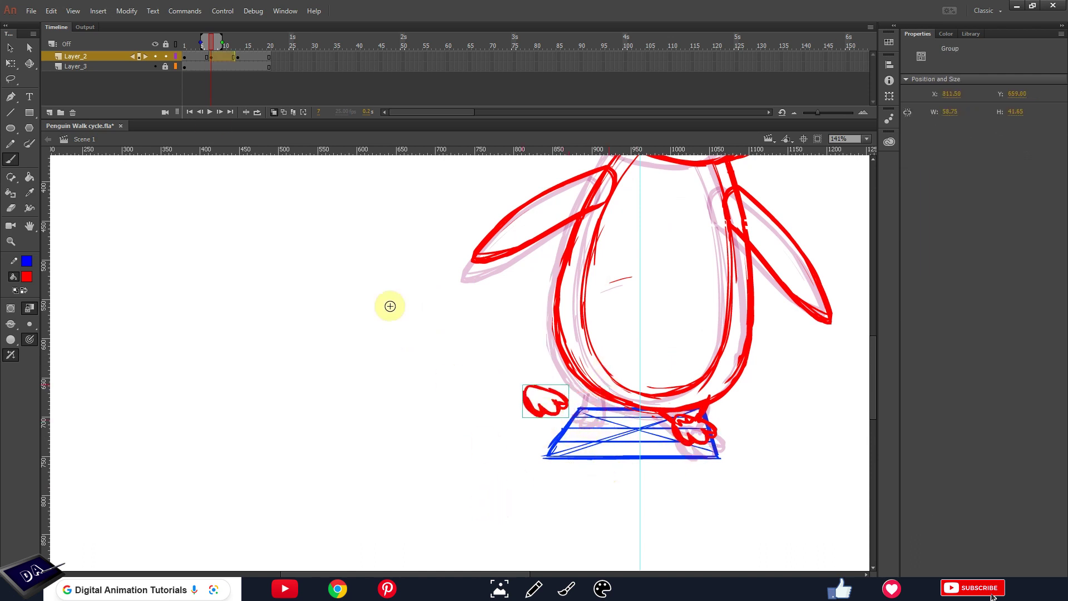
click(126, 11)
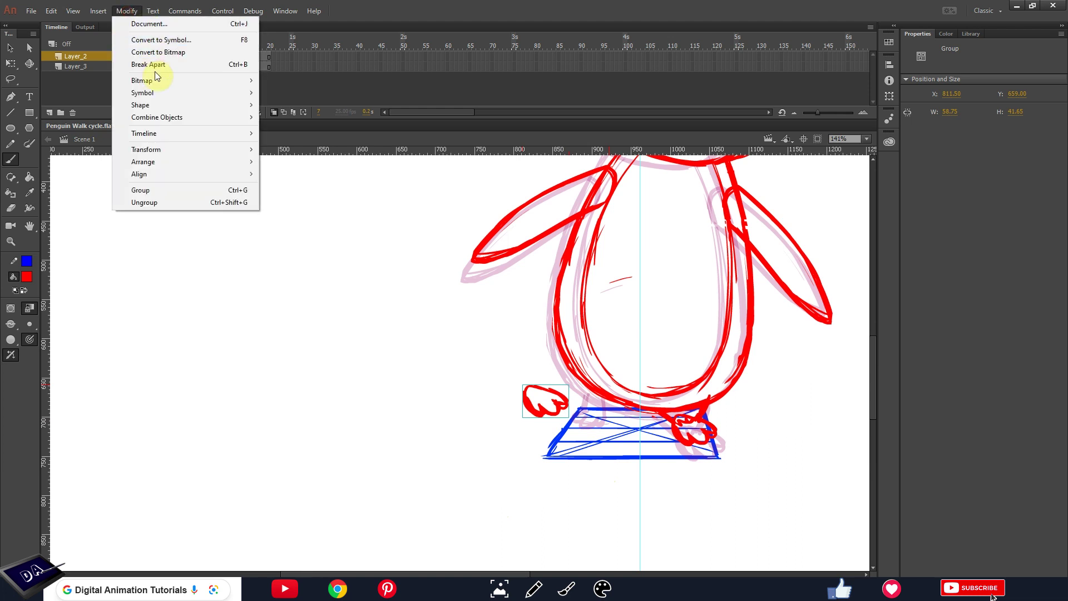
click(164, 150)
click(301, 267)
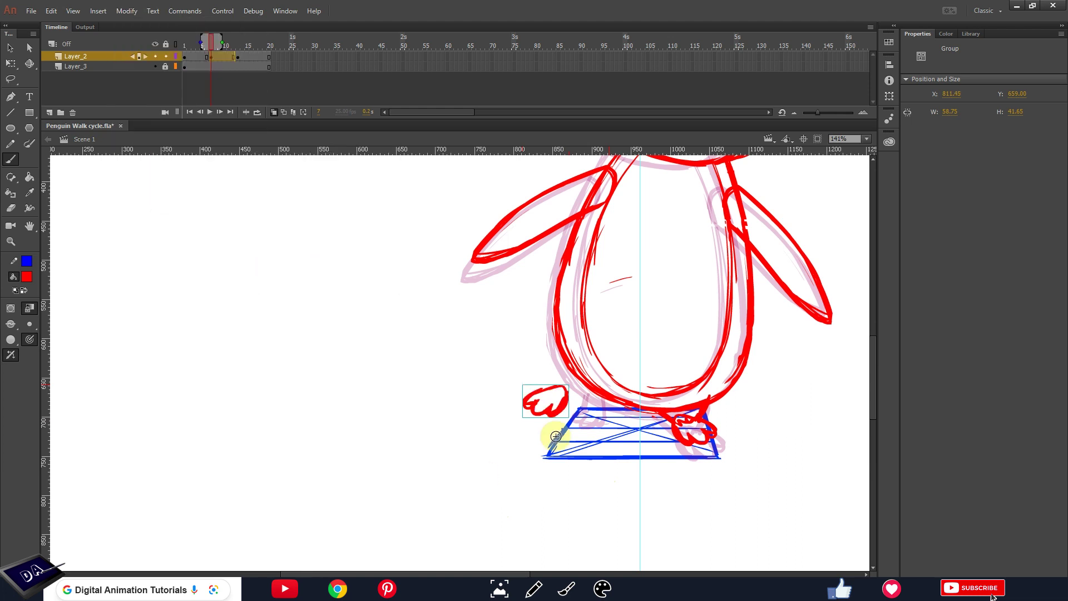
Position the flipped foot under the body's lower-left edge, at about X 863, Y 665
drag(560, 409, 605, 412)
key(Right)
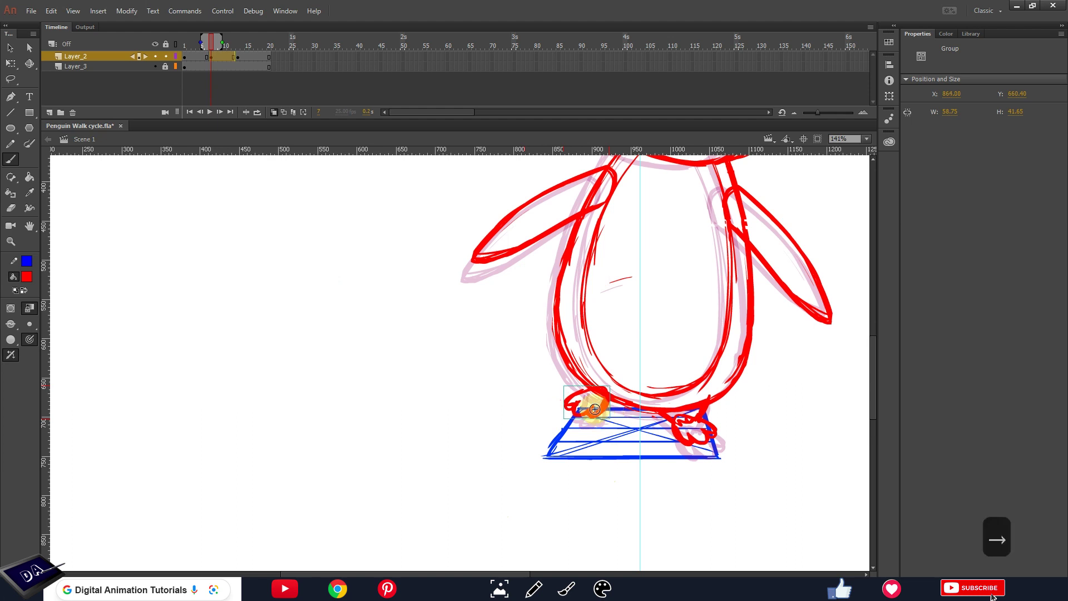
key(Down)
key(Down)
key(Down)
key(Down)
key(Left)
key(Left)
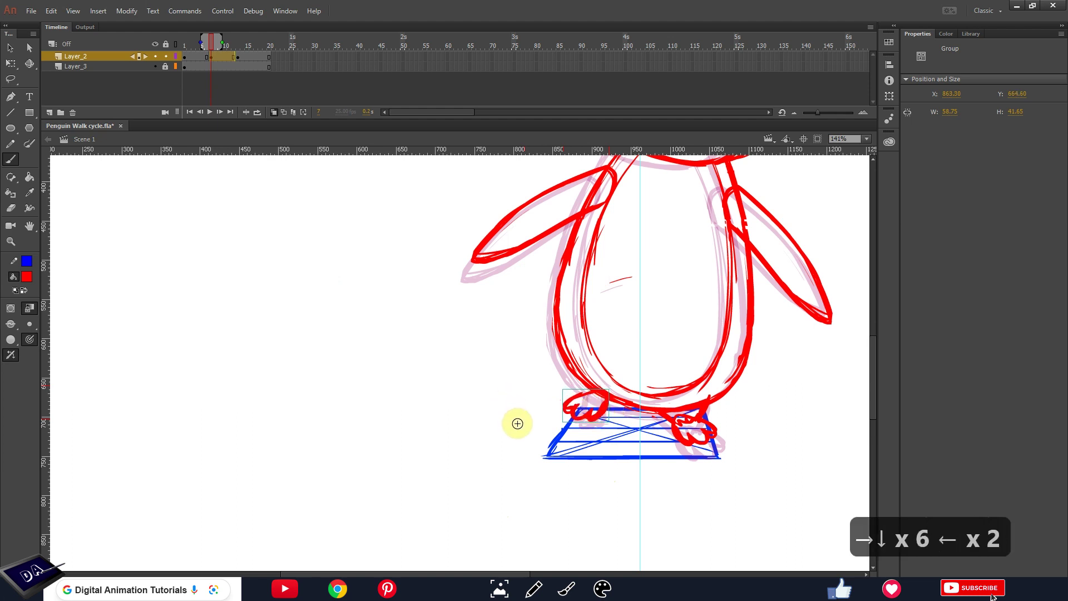
Brush a red outline in a new group along the body's lower-left edge, joining the body to the flipped foot
key(b)
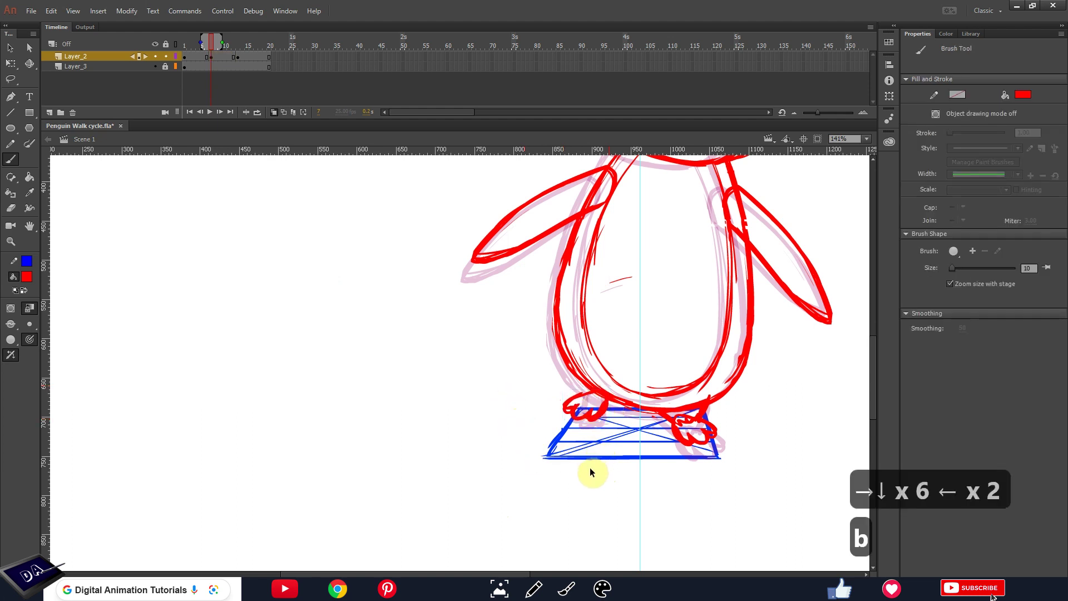
key(ctrl+g)
drag(583, 377, 605, 401)
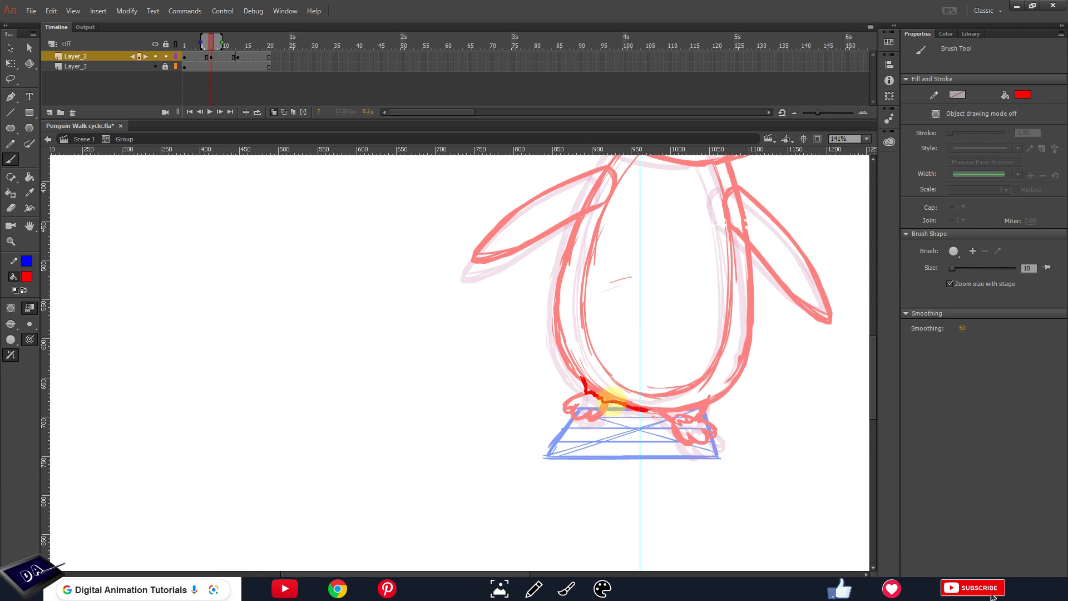
ctrl+double_click(628, 445)
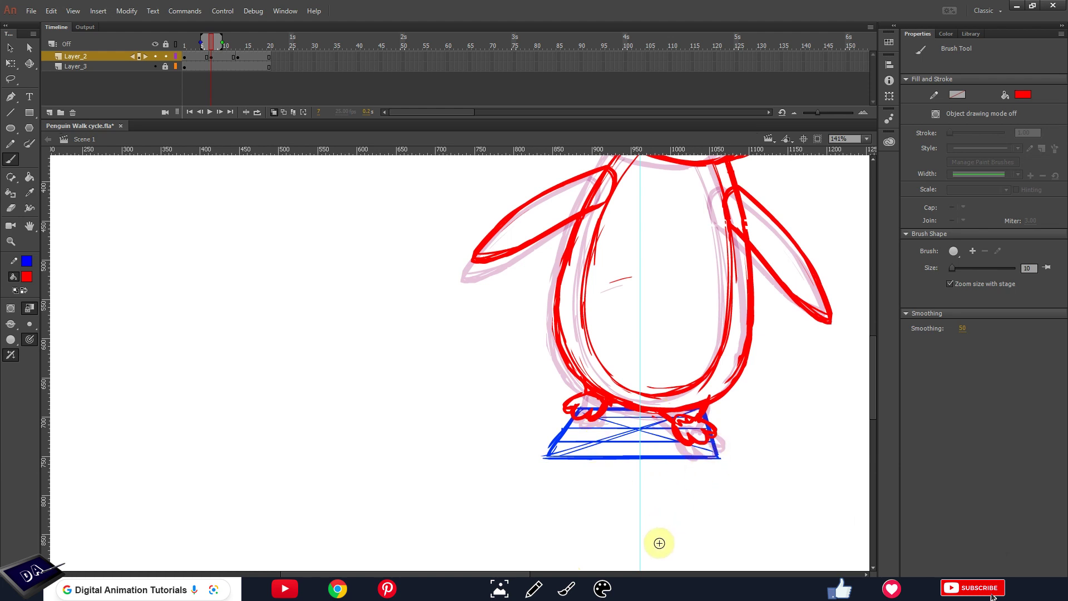
Turn off onion skinning with the full penguin and its circled key label in view
key(comma)
key(comma)
key(comma)
key(comma)
key(comma)
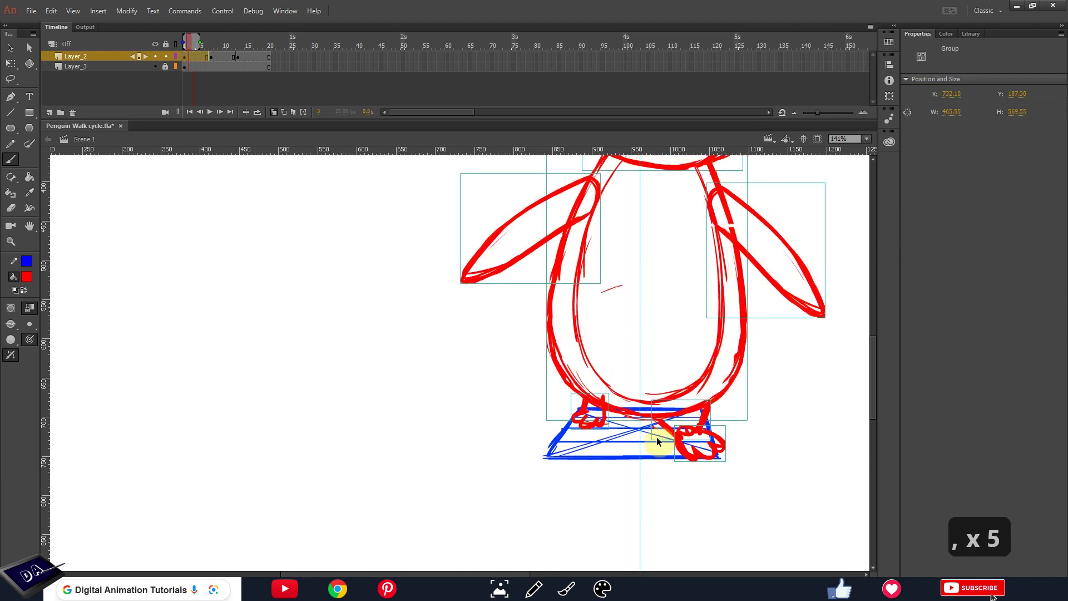
key(ctrl+minus)
key(space)
drag(591, 357, 572, 436)
key(period)
key(period)
click(274, 111)
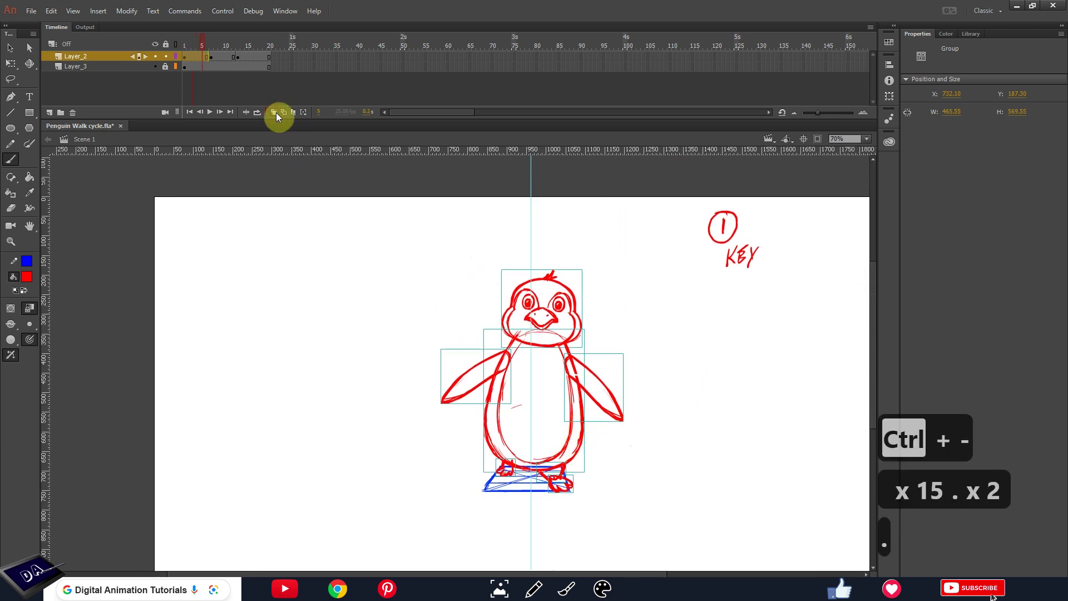
Flip back and forth between frames 6 and 7 to examine the movement from key pose 1 to key pose 3
key(period)
key(period)
key(period)
key(period)
key(comma)
key(comma)
key(comma)
key(period)
key(period)
key(comma)
key(period)
key(comma)
key(comma)
key(period)
key(period)
key(comma)
key(period)
key(comma)
key(period)
key(comma)
key(period)
key(comma)
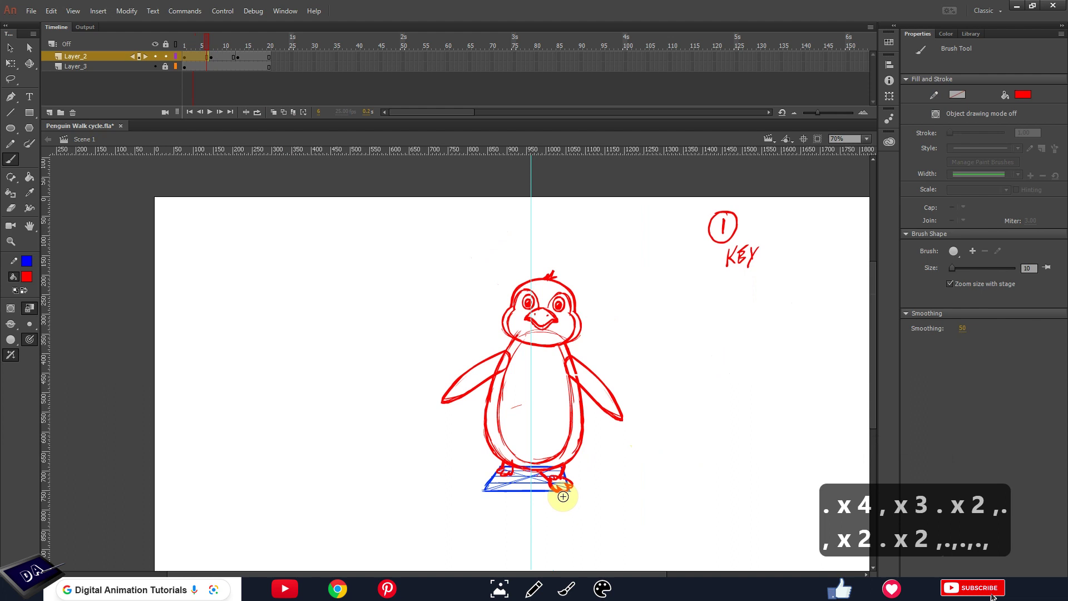
key(period)
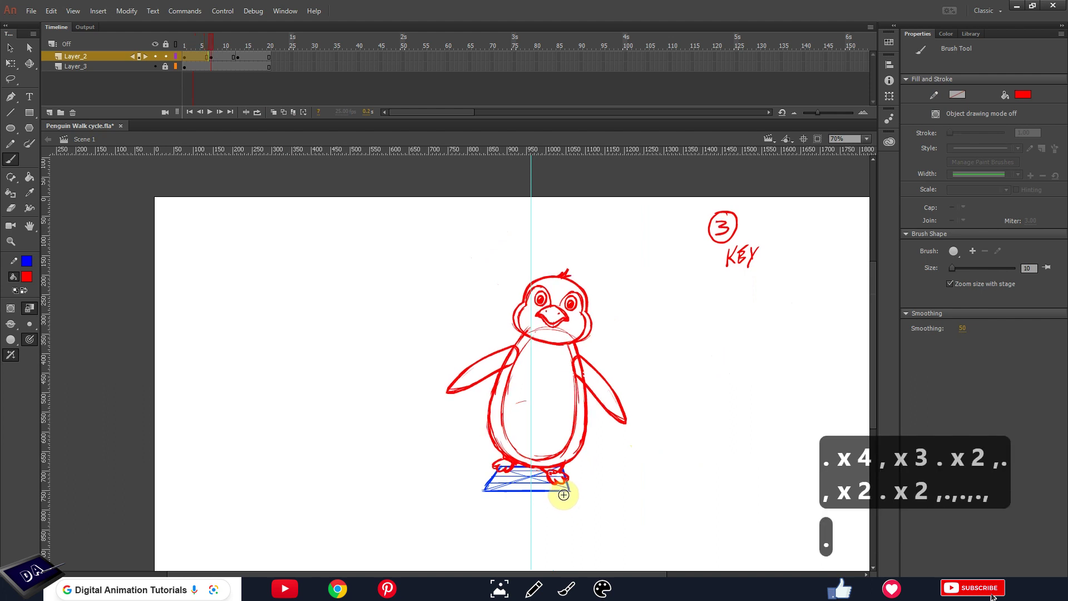
key(comma)
key(period)
On frame 7, rotate both flippers slightly outward and upward around their shoulder ends
ctrl+click(624, 418)
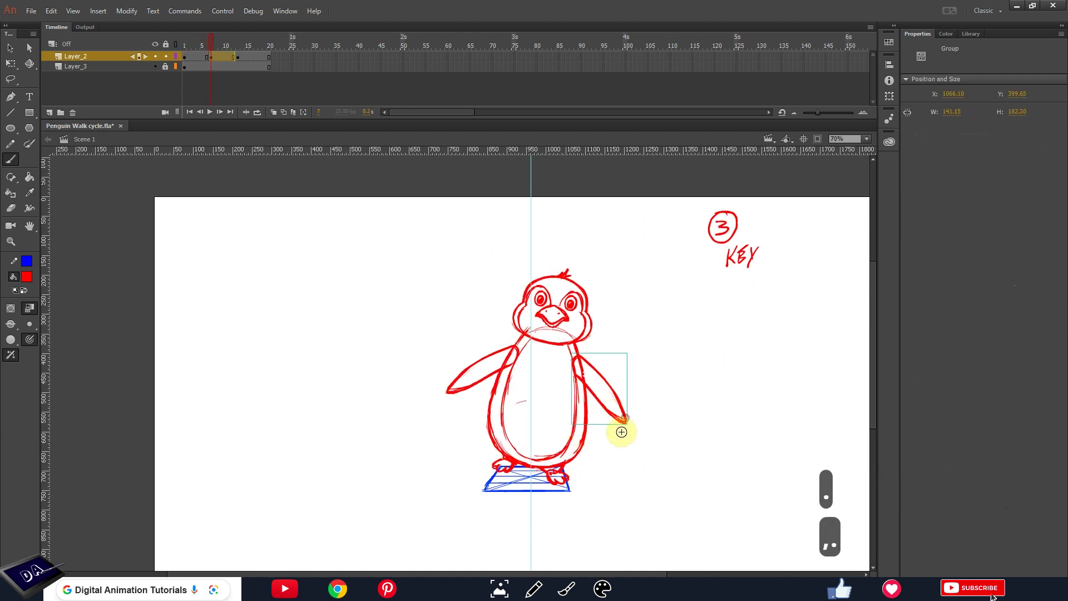
key(q)
drag(639, 435, 641, 422)
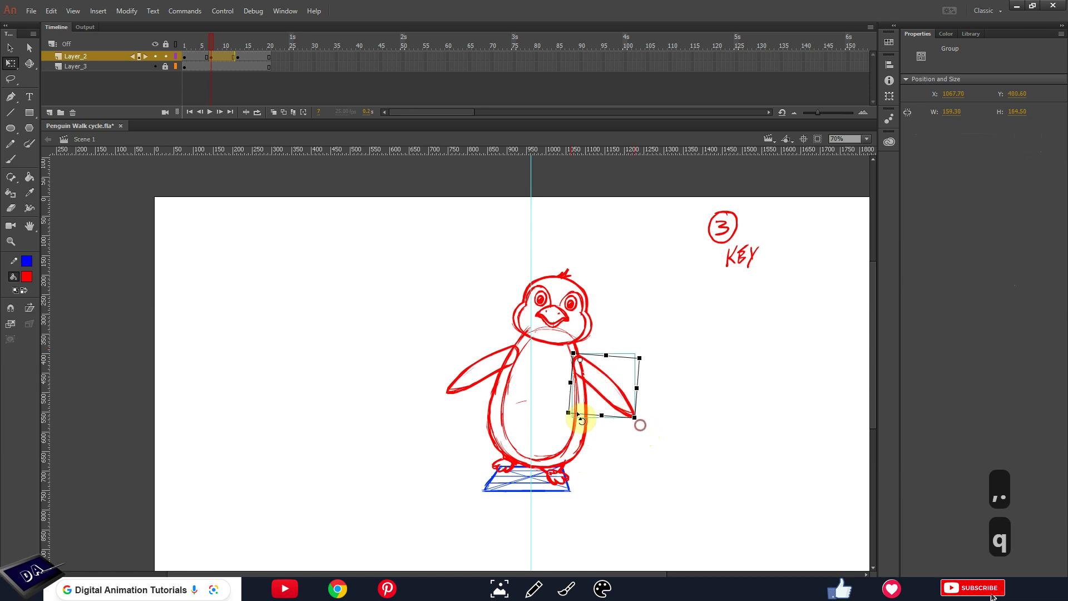
click(467, 386)
drag(446, 403, 441, 395)
Flip through the frames around key poses 1 and 3 to examine the adjusted flipper movement
key(comma)
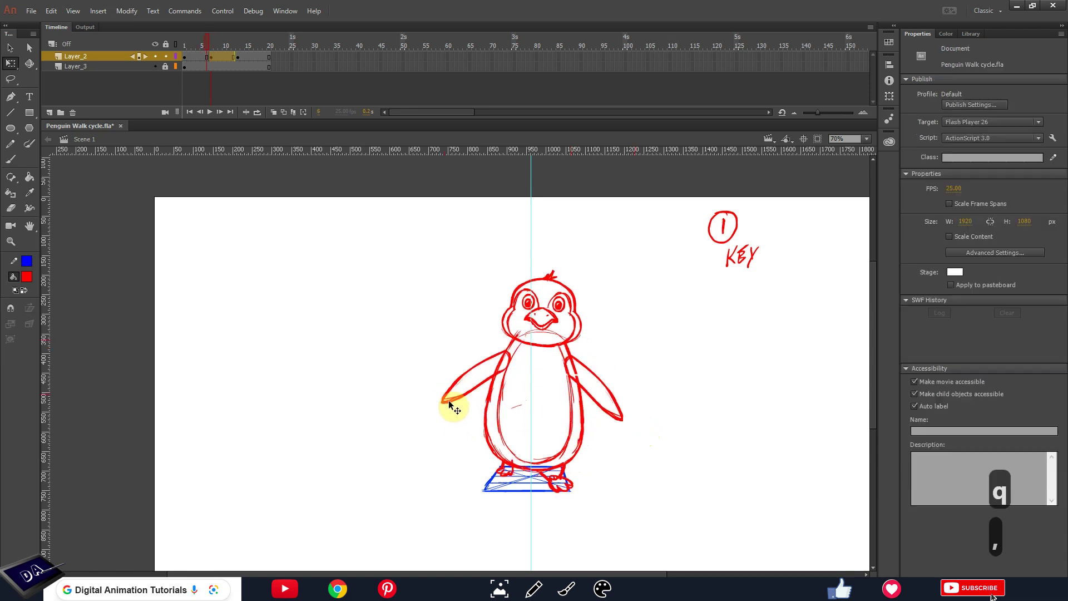
key(comma)
key(comma)
key(comma)
key(period)
key(period)
key(period)
key(period)
key(comma)
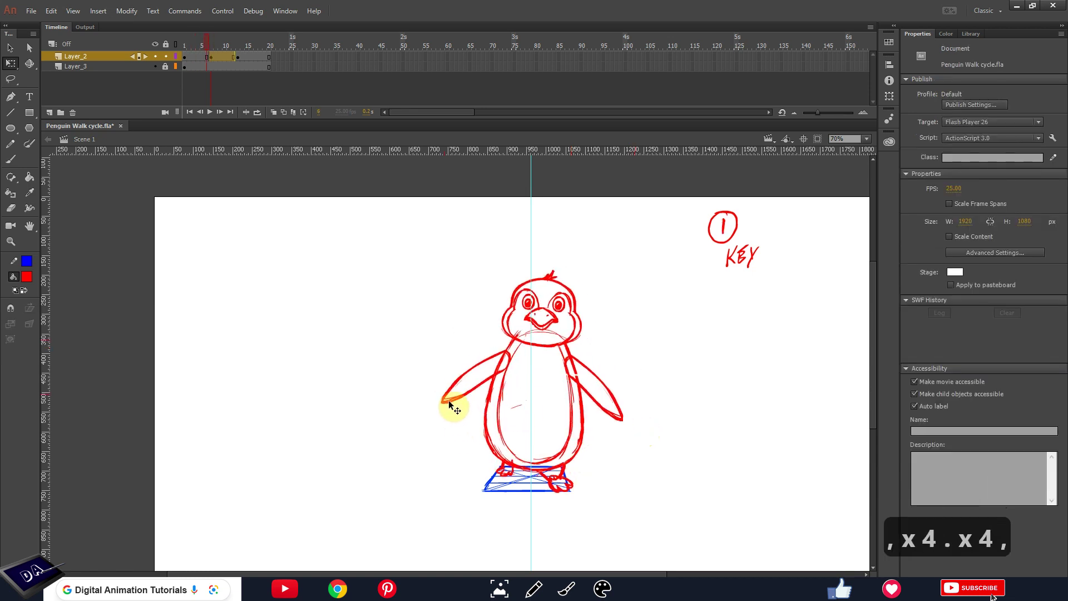
key(comma)
key(period)
key(period)
key(period)
key(comma)
key(comma)
key(period)
key(comma)
key(period)
key(comma)
key(period)
key(period)
key(comma)
key(period)
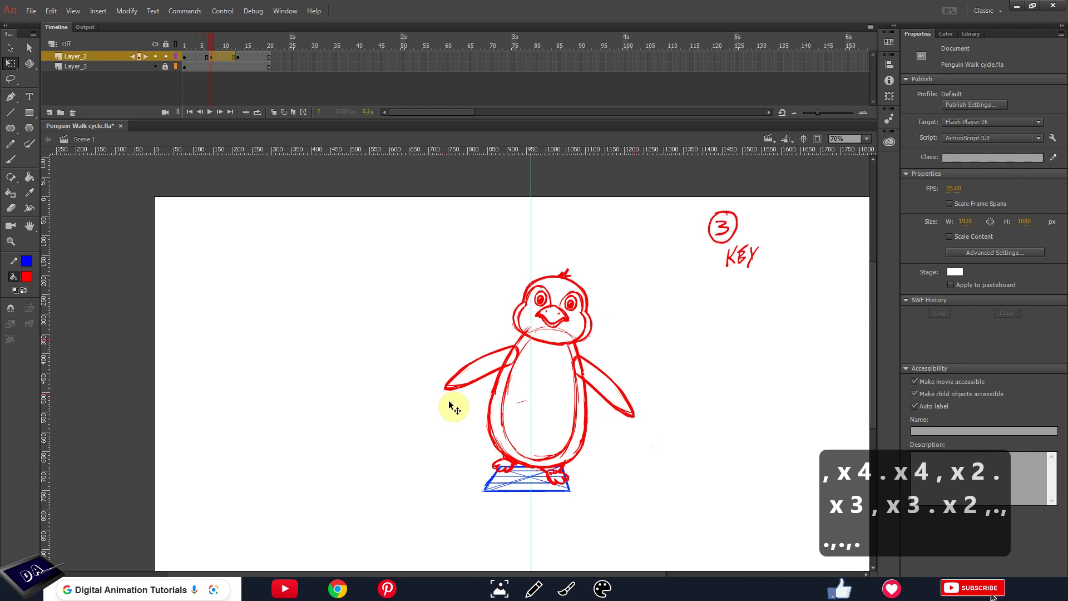
Copy all of frame 7's artwork and paste it in place on a new blank keyframe at frame 19 of Layer_2
click(210, 56)
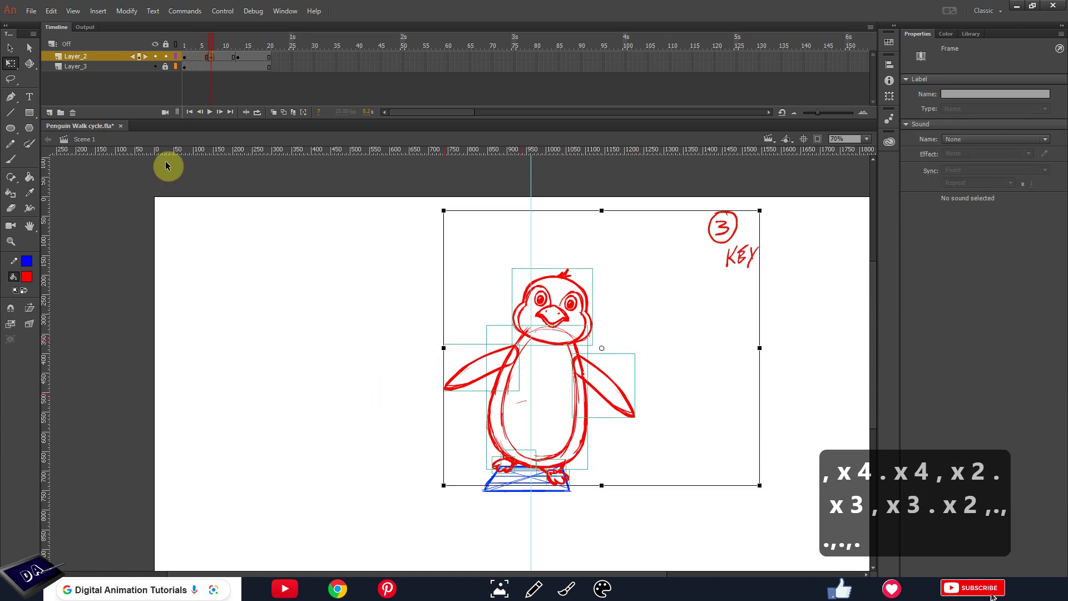
key(ctrl+c)
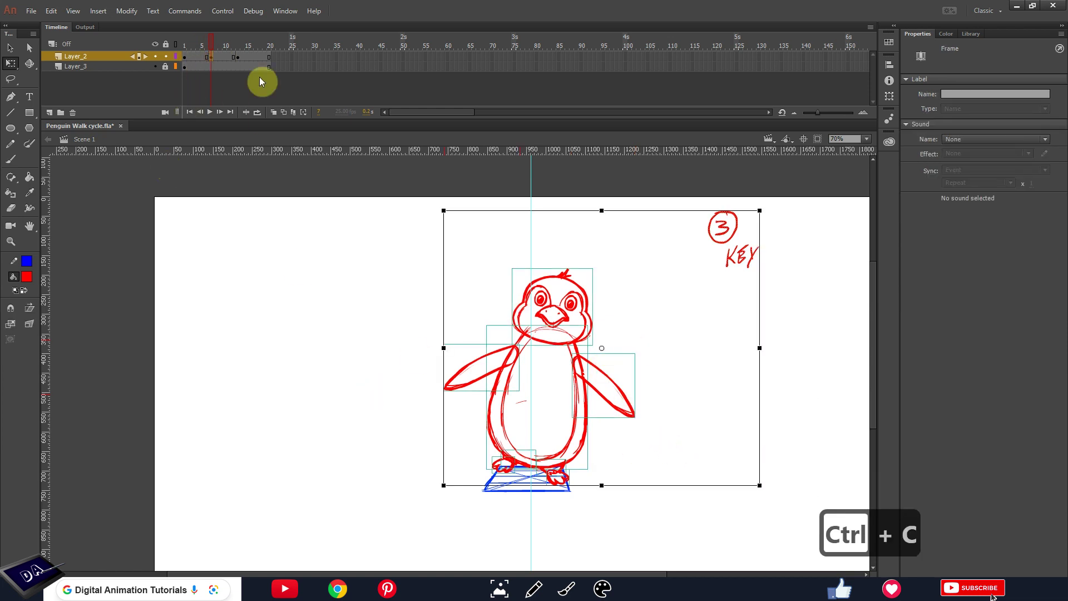
click(265, 47)
key(F5)
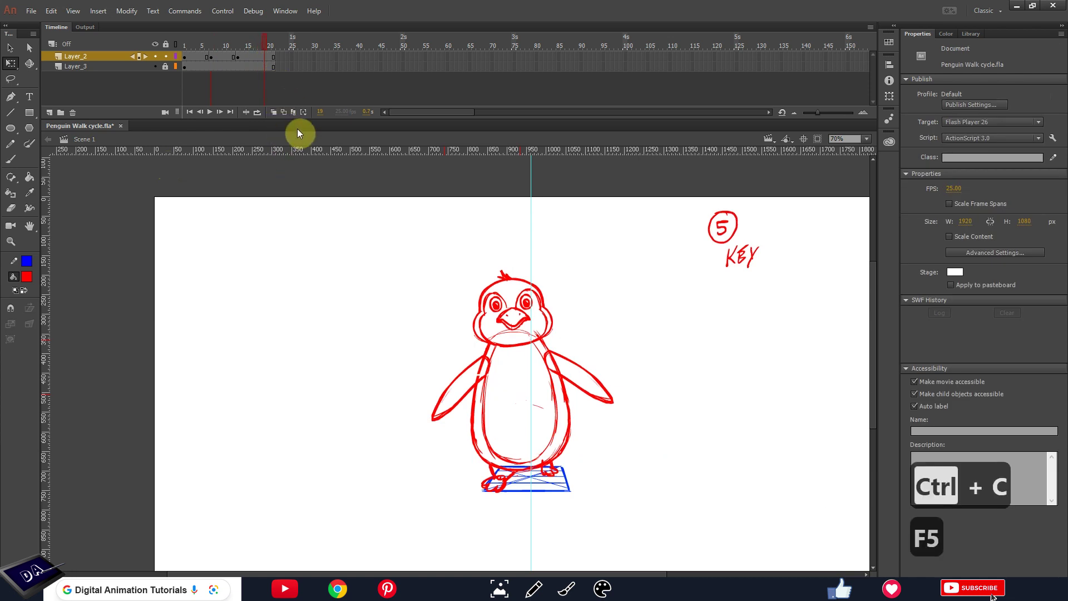
key(F7)
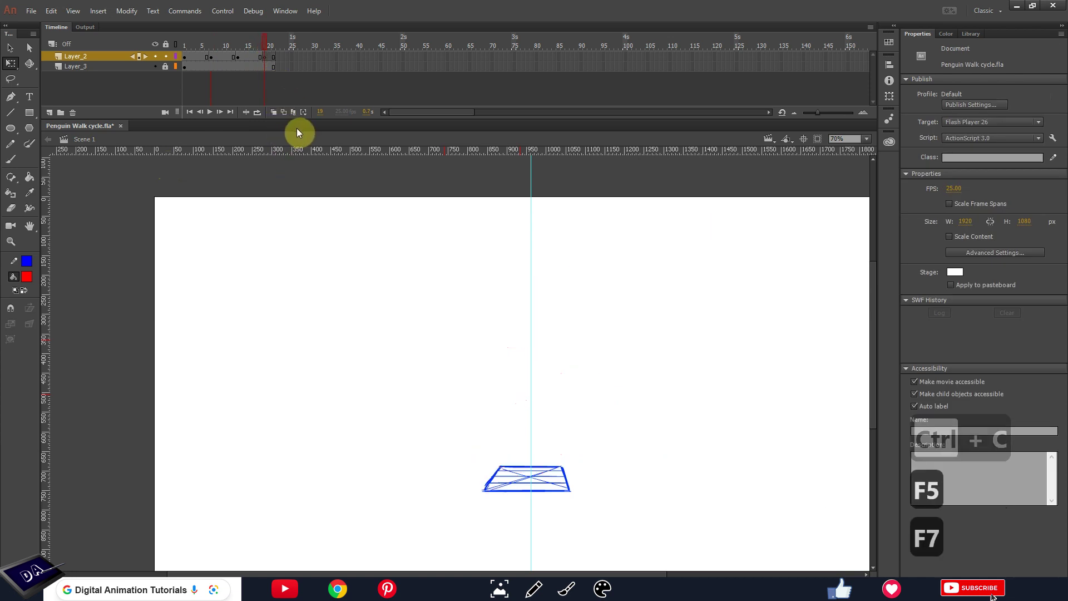
key(ctrl+shift+v)
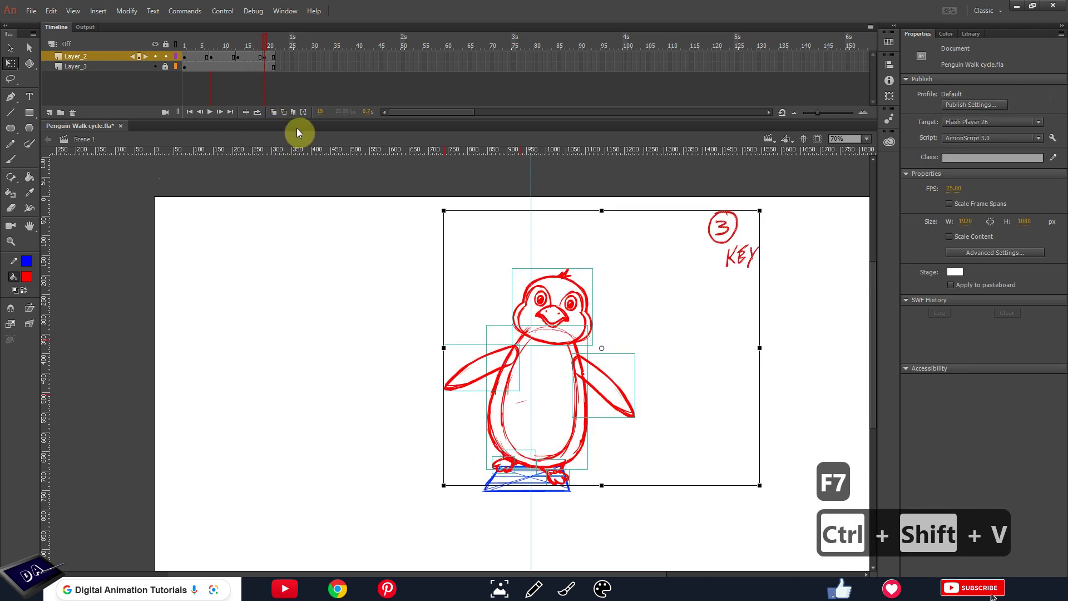
Extend Layer_2 and Layer_3 by three more frames after the new frame 19 keyframe
click(272, 52)
key(F5)
key(F5)
key(F5)
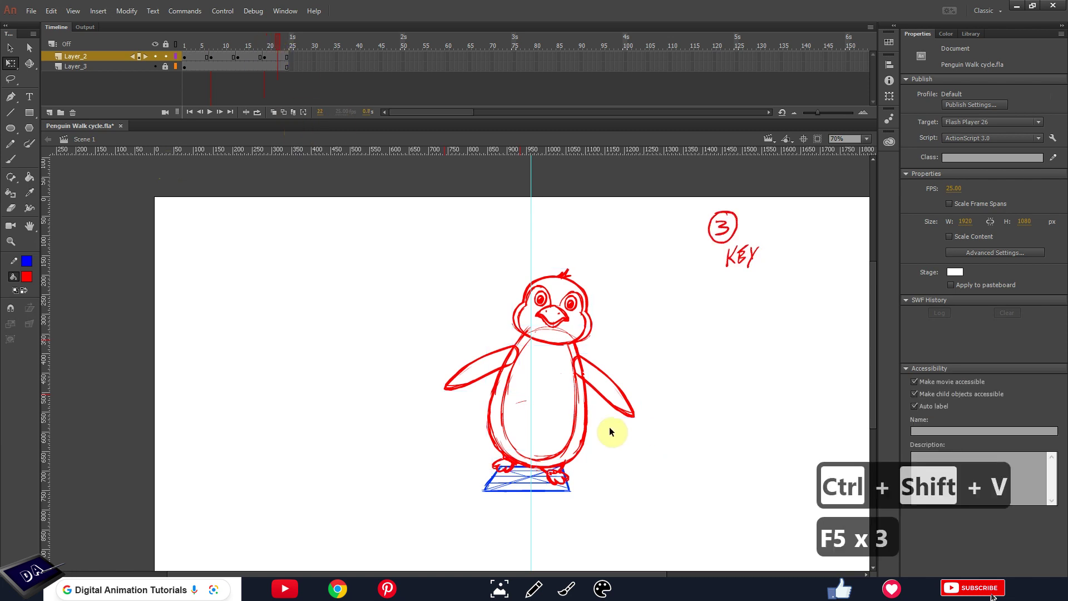
Replace the handwritten 3 inside the circle with a 7 on Layer_2's frame 19 keyframe, labelling the pose as key 7
click(723, 227)
key(Delete)
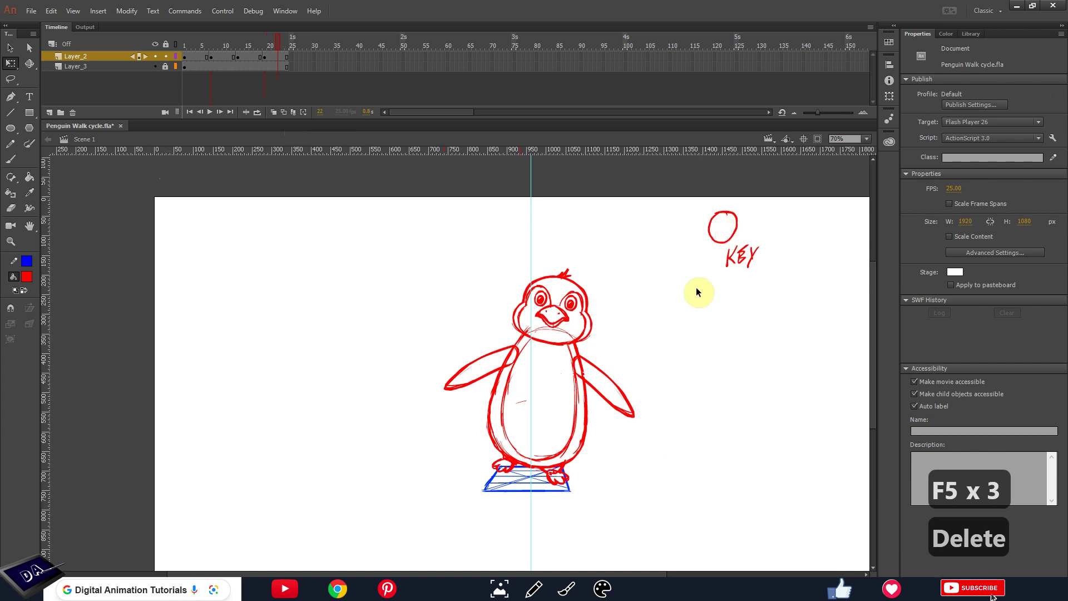
key(b)
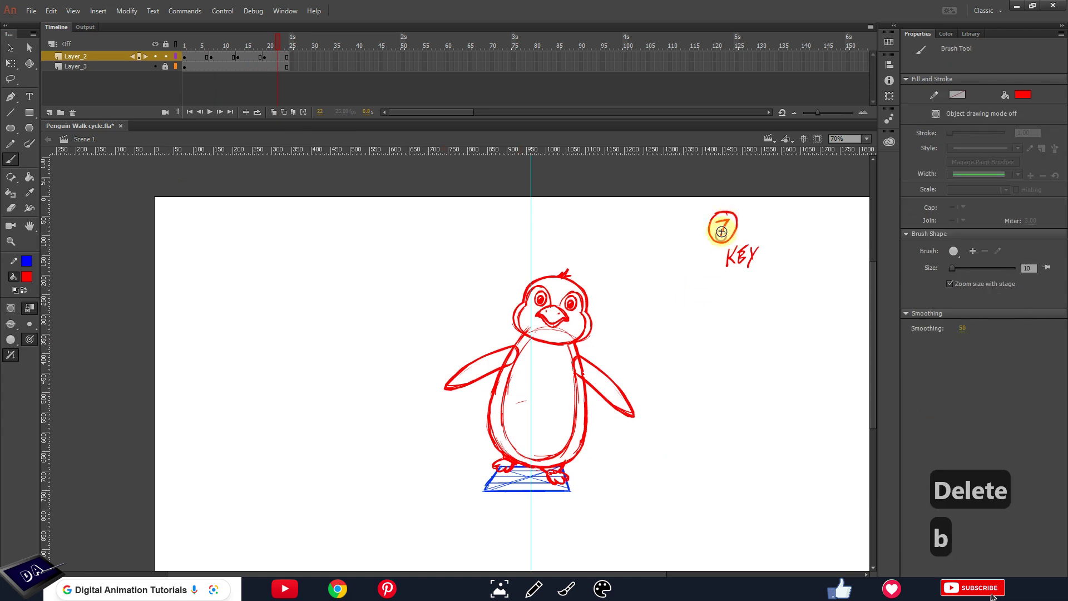
Flip the whole penguin drawing of key pose 7 horizontally, leaving its label out of the selection
drag(657, 257, 393, 529)
key(alt)
key(m)
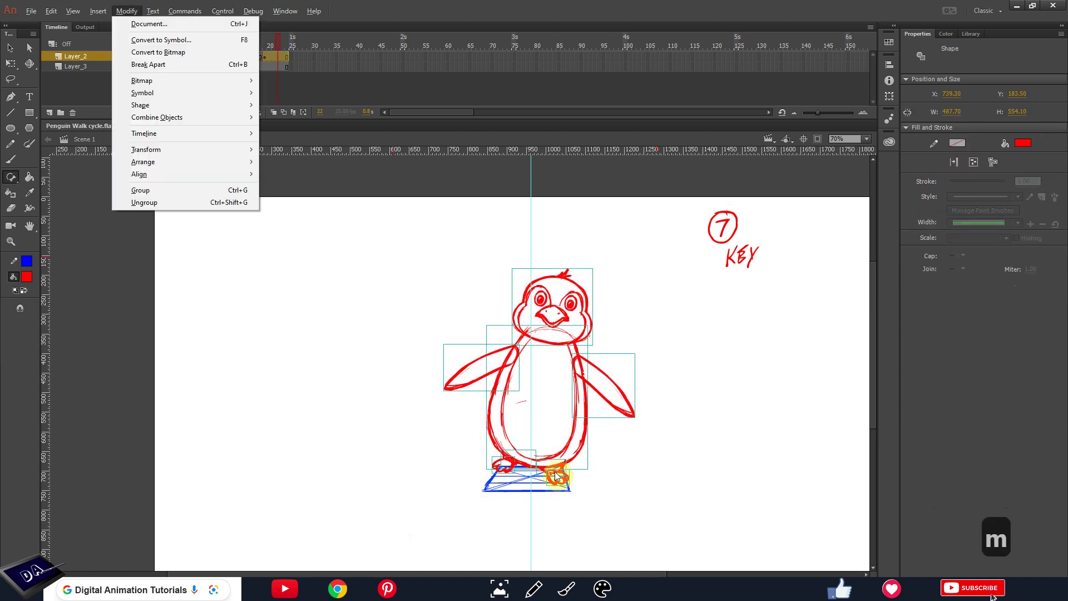
key(t)
key(h)
With onion skinning on at frame 19, shift the flipped penguin left to about X 682 to line up with key pose 5
click(265, 46)
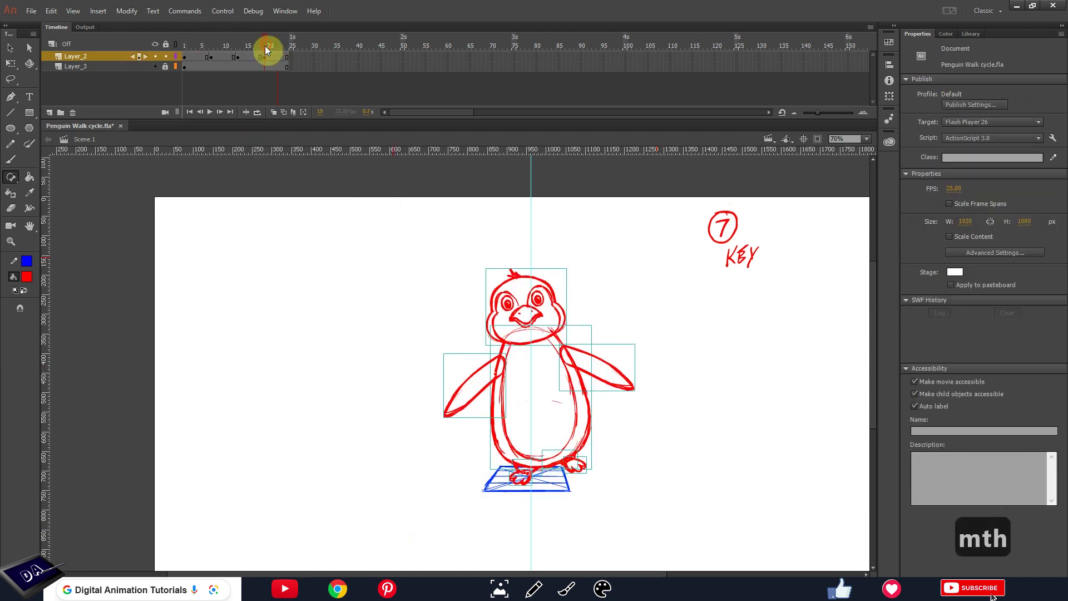
click(273, 112)
drag(646, 517, 649, 520)
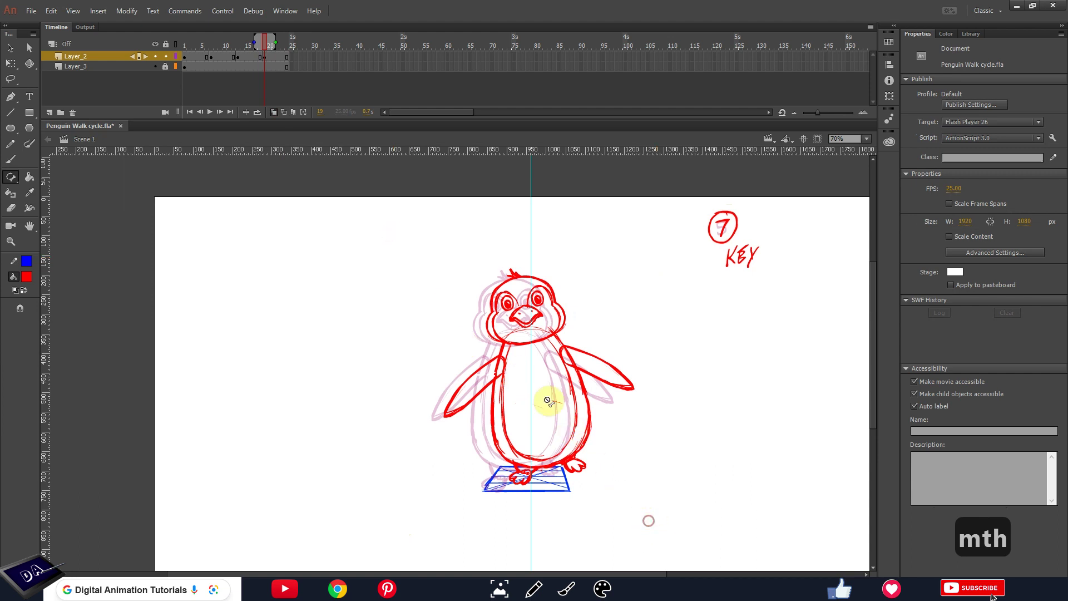
key(v)
drag(402, 250, 666, 511)
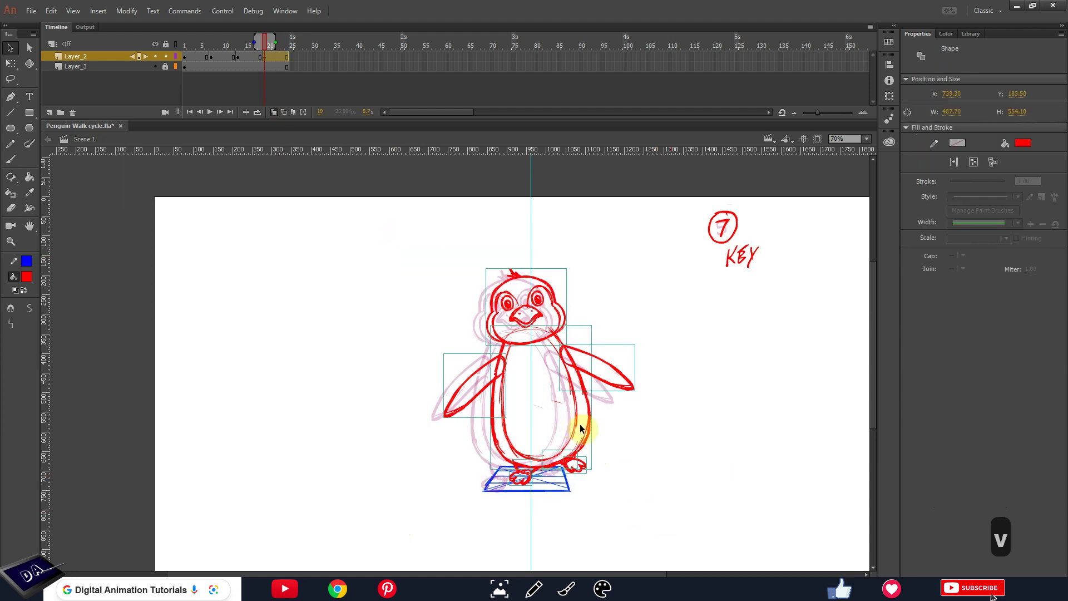
key(ctrl+equal)
key(ctrl+equal)
key(ctrl+equal)
key(shift+Left)
key(shift+Left)
key(shift+Left)
key(shift+Left)
key(shift+Left)
key(shift+Left)
key(shift+Left)
key(shift+Left)
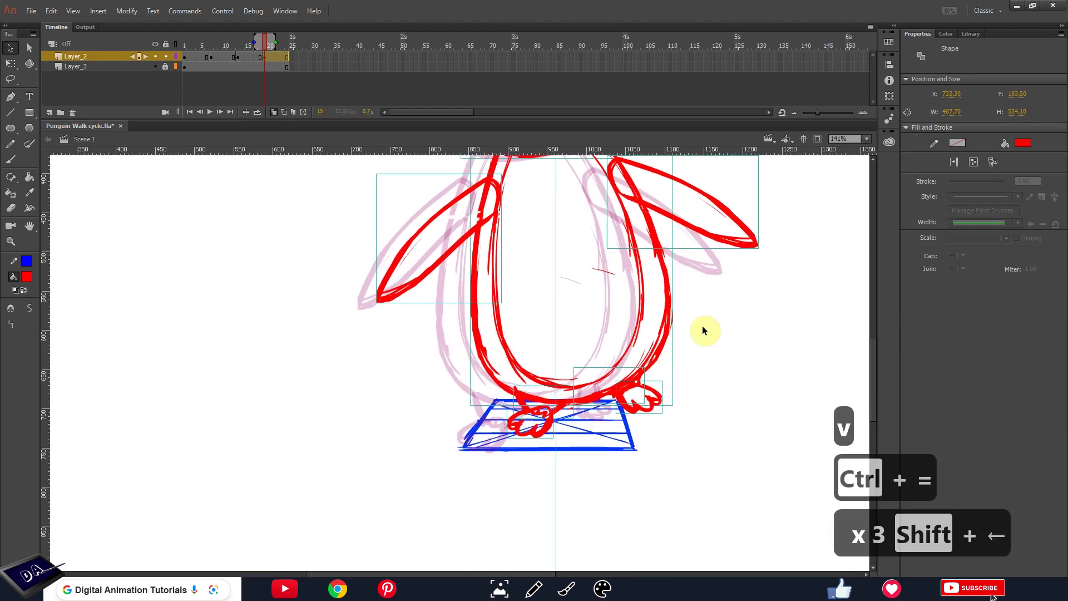
key(Left)
key(Left)
key(Left)
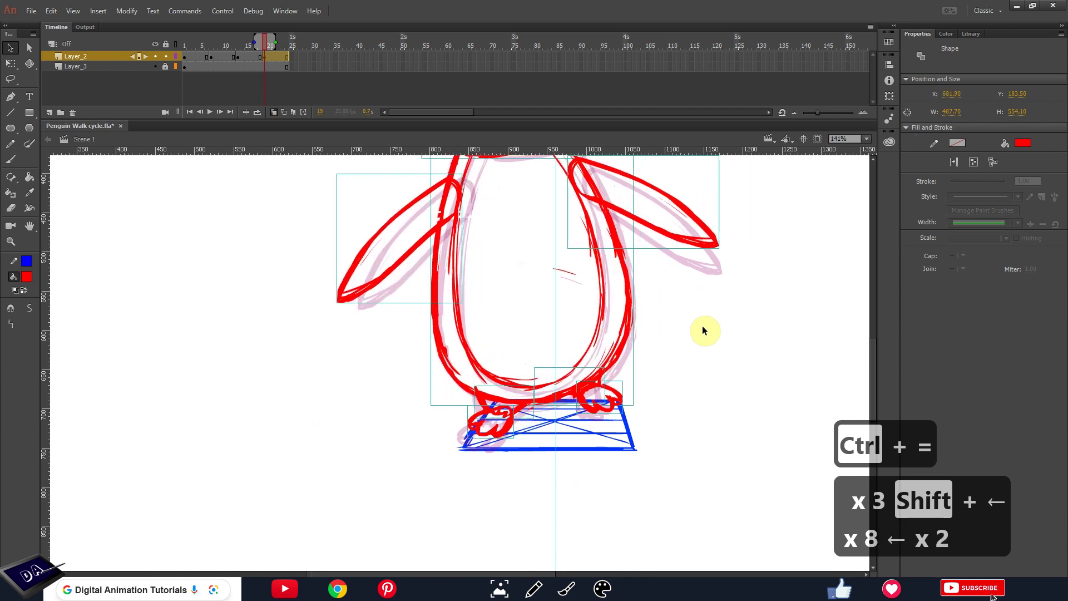
Flip back and forth through the frames to examine how key pose 7 follows the earlier key poses
key(ctrl+minus)
drag(604, 358, 610, 393)
key(comma)
key(comma)
key(comma)
key(comma)
key(comma)
key(comma)
key(comma)
key(comma)
key(comma)
key(comma)
key(comma)
key(comma)
key(comma)
key(comma)
key(comma)
key(comma)
key(comma)
key(comma)
key(comma)
key(comma)
key(comma)
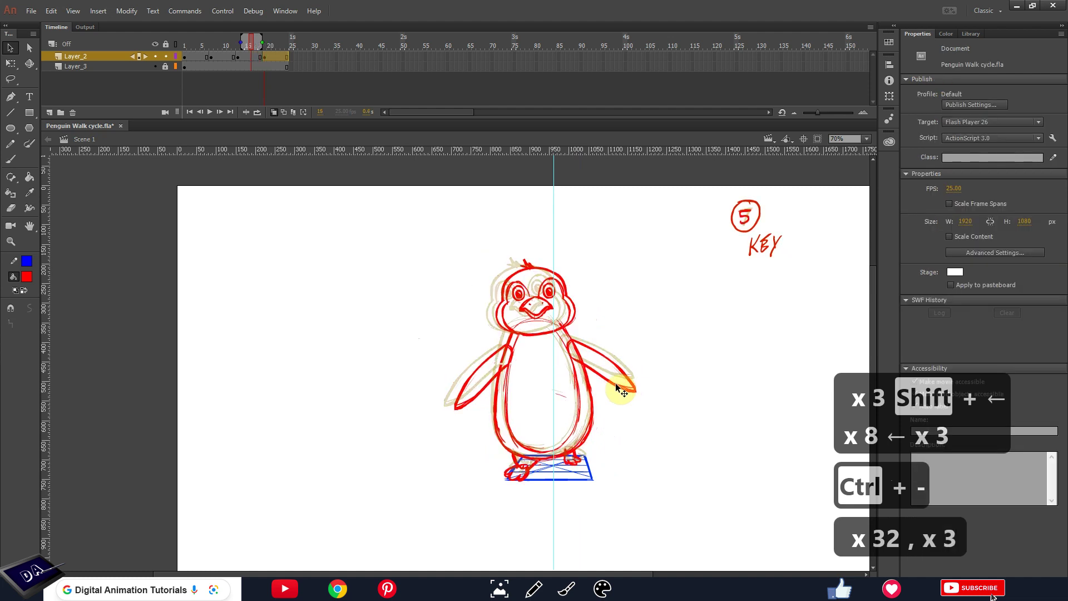
Play the animation repeatedly to examine the timing and movement of all four key poses
key(Return)
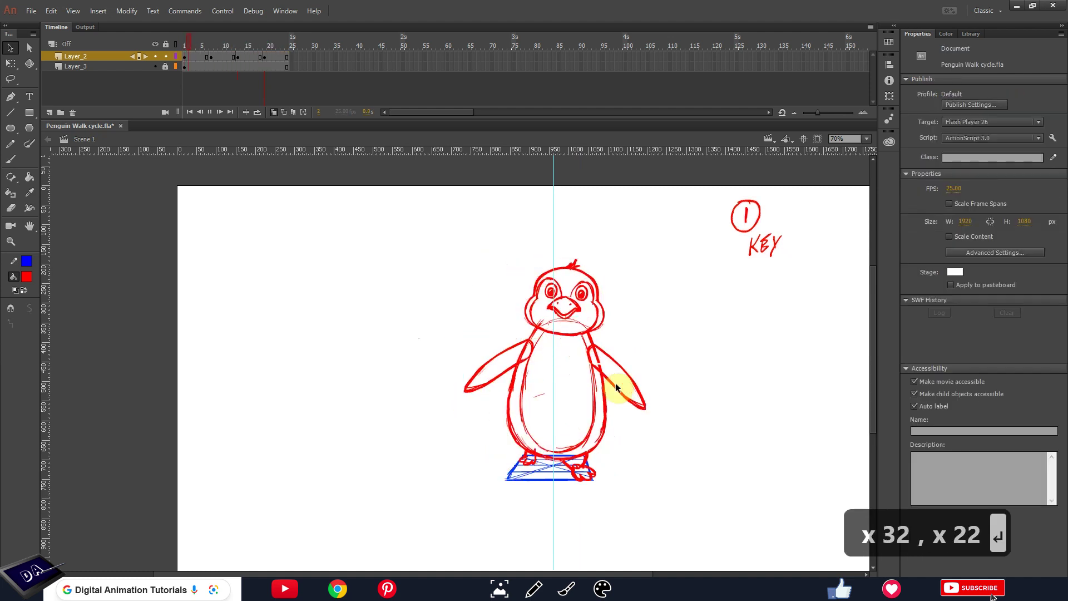
key(Return)
key(Return)
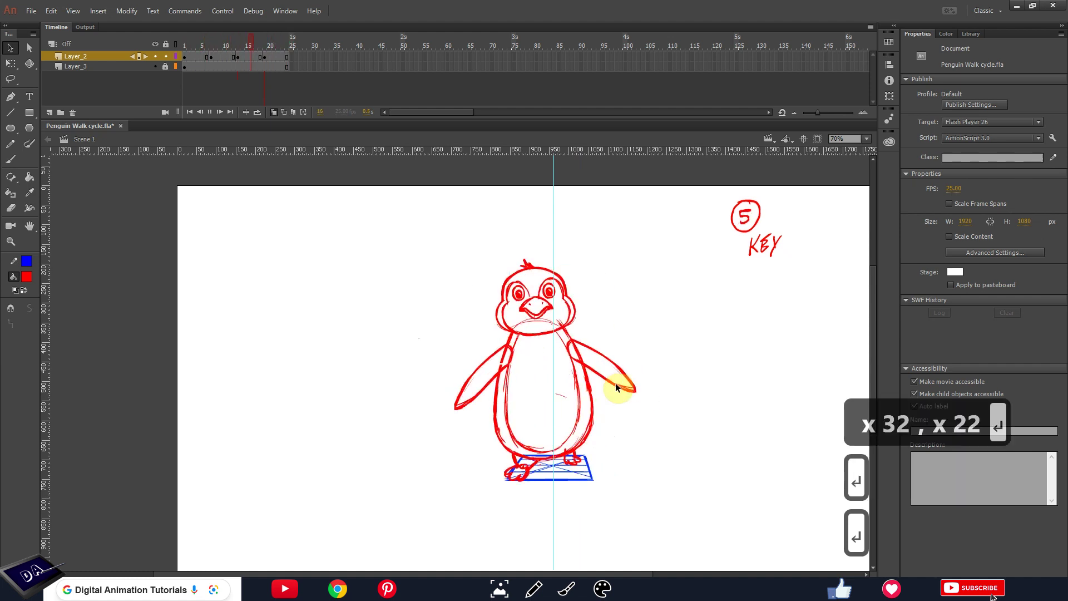
key(space)
drag(615, 431, 578, 421)
key(Return)
key(Return)
key(Return)
key(Return)
key(Return)
key(Return)
key(Return)
key(Return)
key(Return)
key(Return)
key(Return)
key(Return)
key(Return)
key(Return)
key(Return)
key(Return)
key(Return)
key(Return)
key(Return)
key(Return)
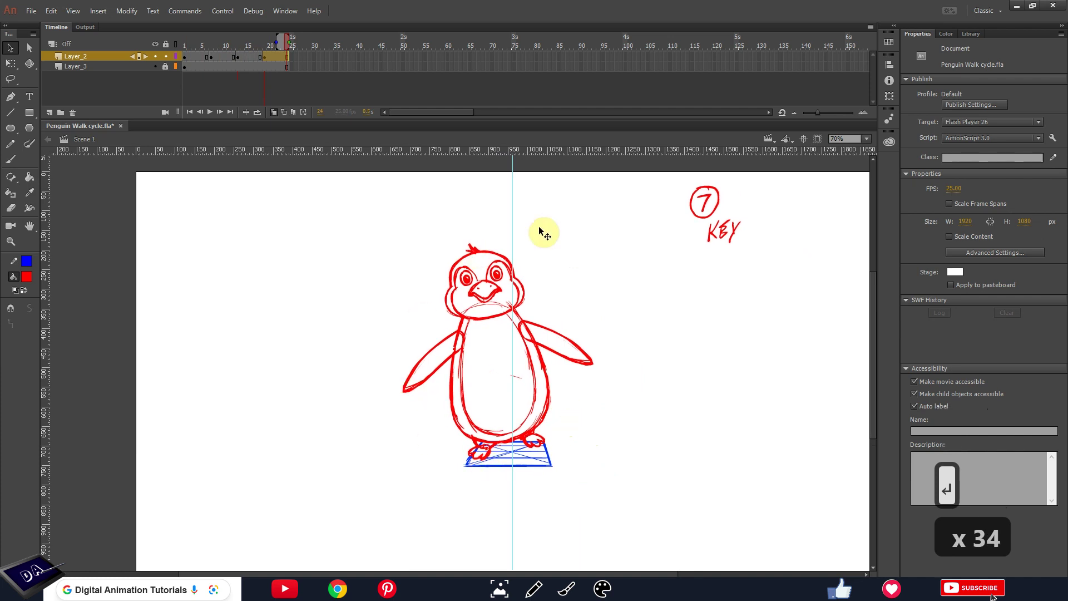
key(Return)
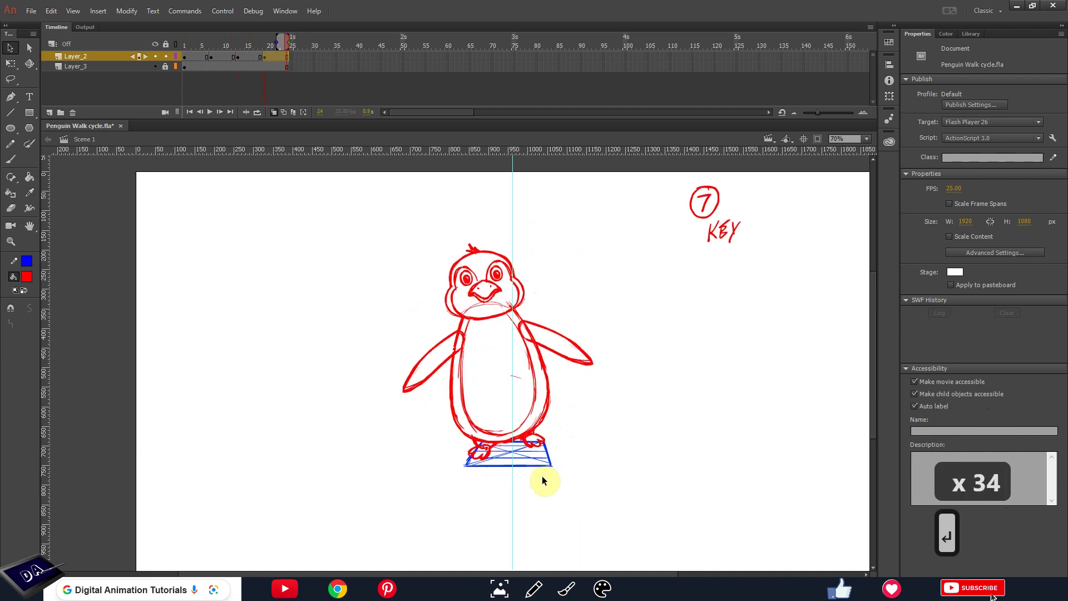
Turn on loop playback to preview the walk cycle continuously, and save the document
click(231, 15)
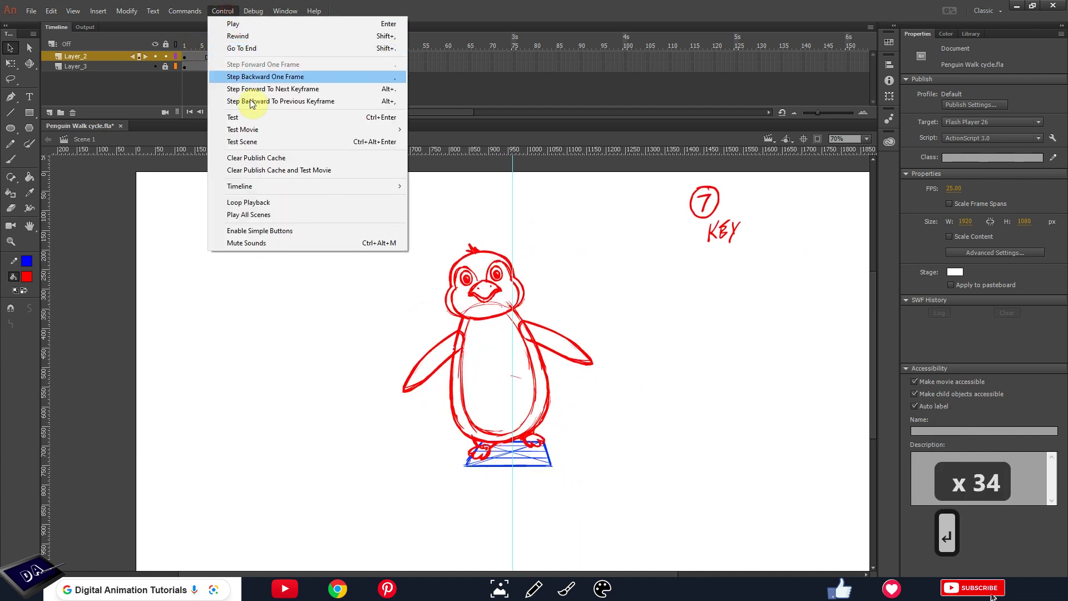
click(257, 202)
key(Return)
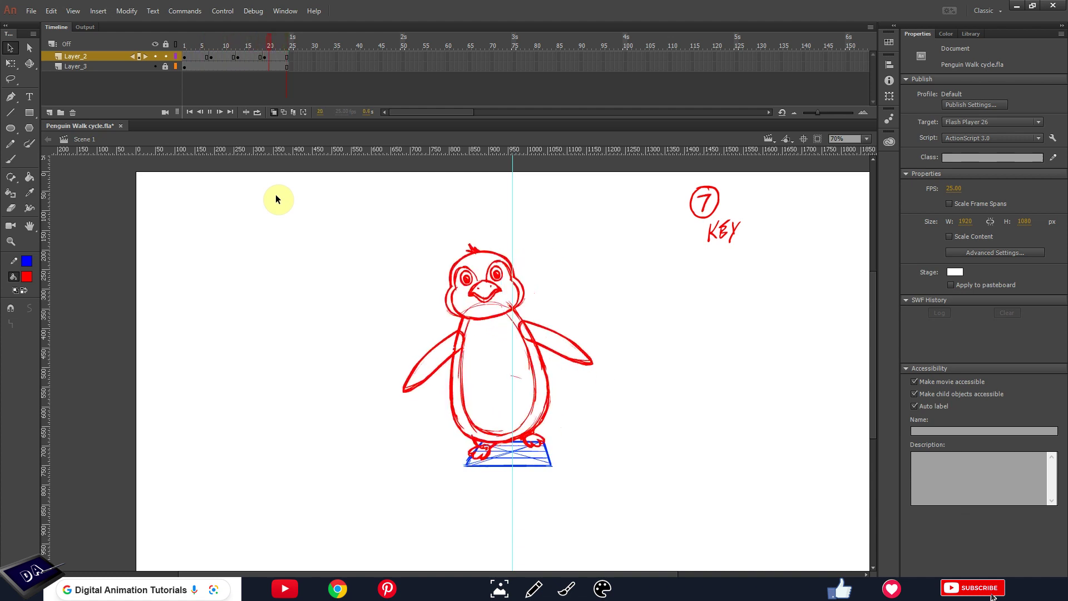
key(Return)
key(ctrl+s)
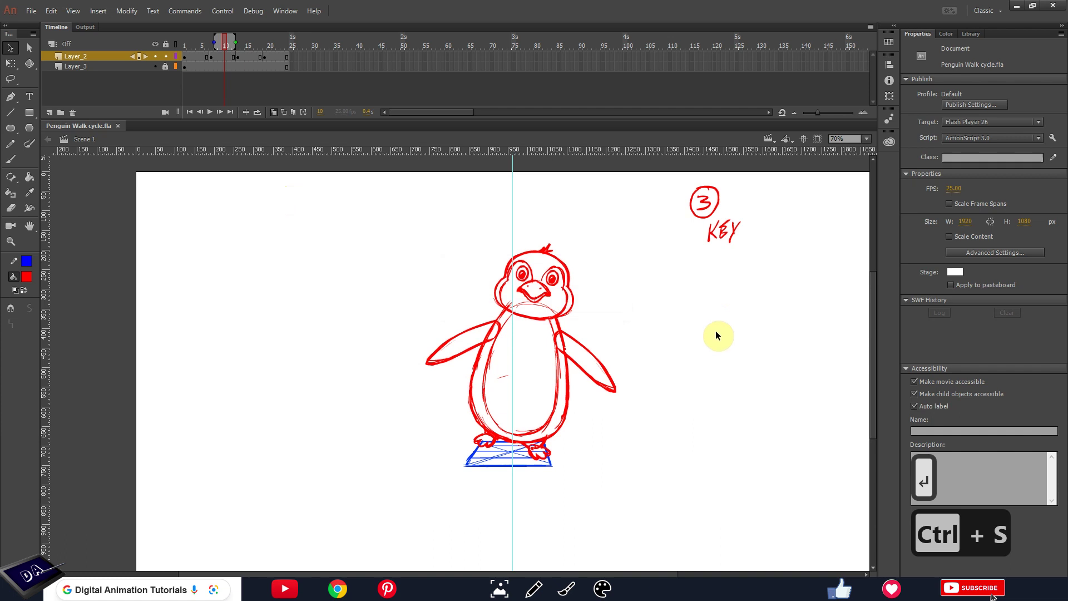
Insert a keyframe at frame 4 of Layer_2 and extend the onion skin range forward to include key pose 3
drag(222, 43, 202, 46)
click(197, 56)
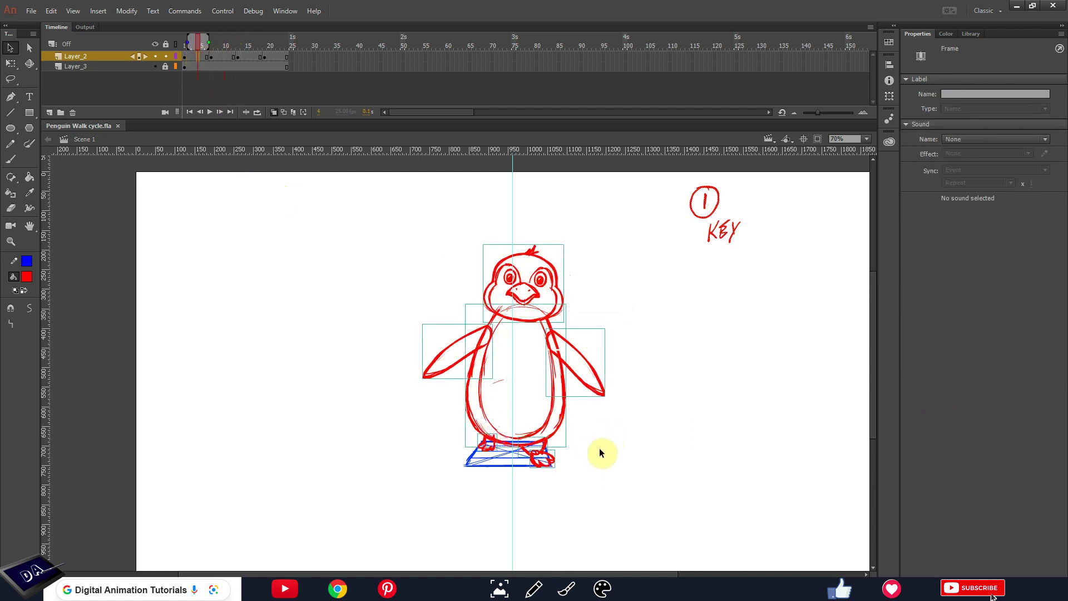
key(F6)
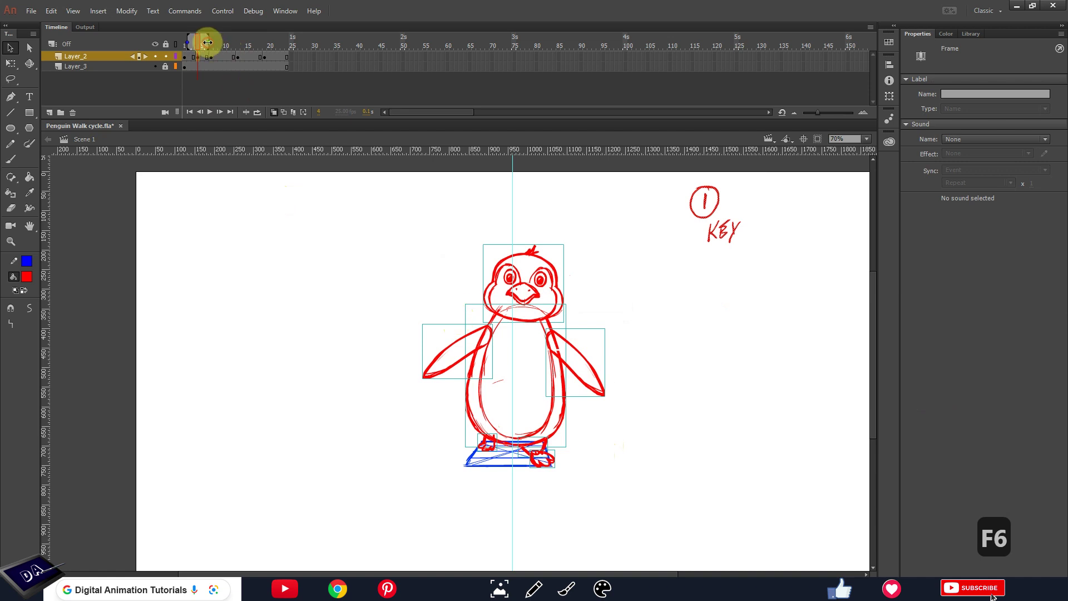
drag(207, 42, 213, 48)
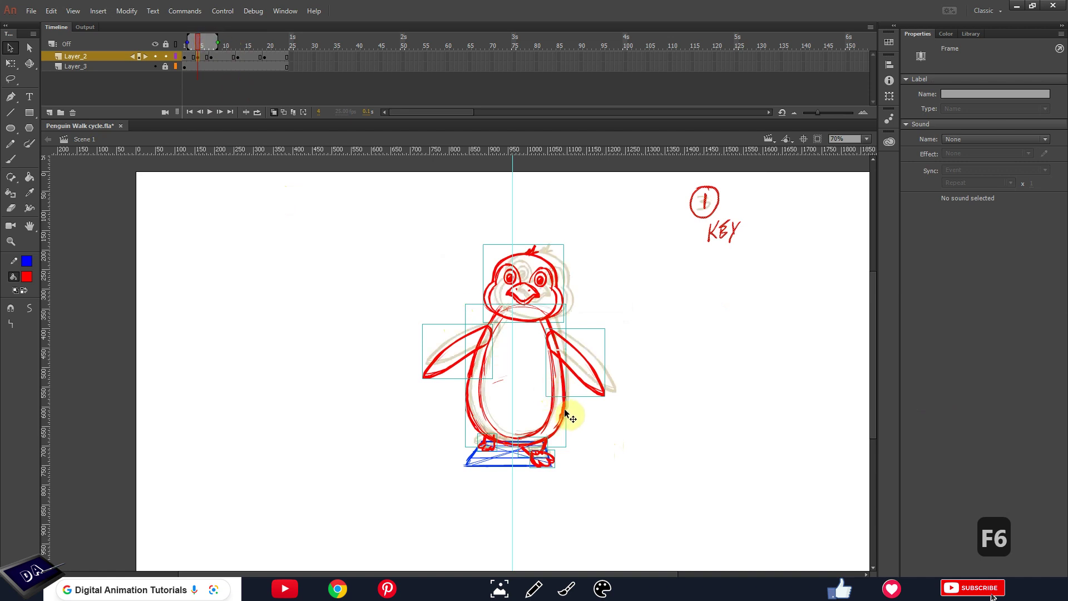
Nudge all of frame 4's artwork up by about 6 px between key poses 1 and 3
key(ctrl+equal)
key(ctrl+equal)
key(ctrl+equal)
key(ctrl+equal)
key(ctrl+equal)
key(ctrl+equal)
key(ctrl+equal)
key(ctrl+equal)
key(ctrl+equal)
drag(663, 370, 660, 410)
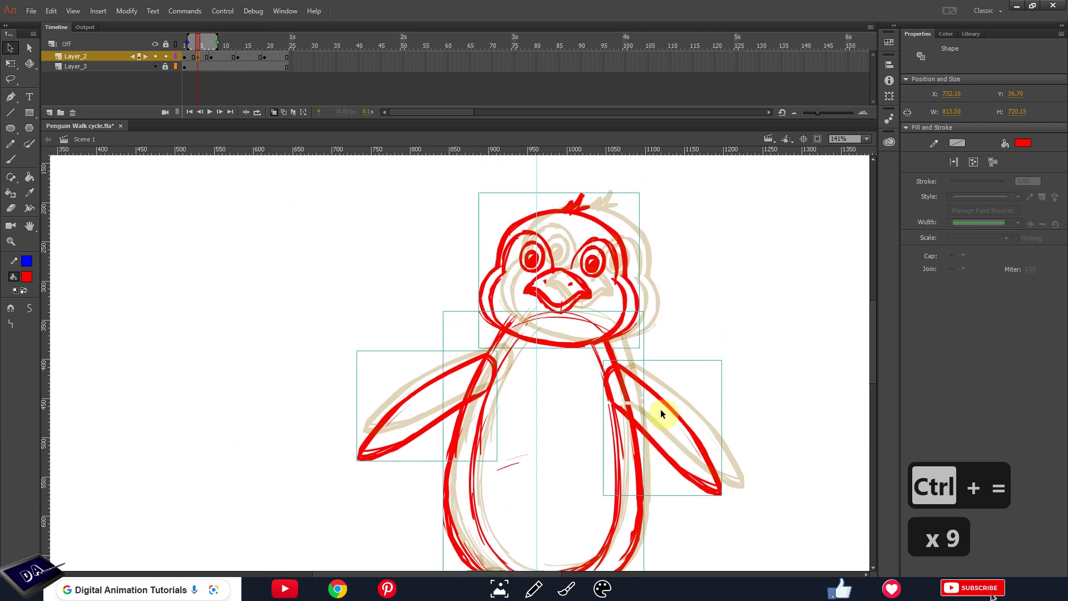
key(Up)
key(Up)
key(Up)
key(Up)
key(Up)
key(Up)
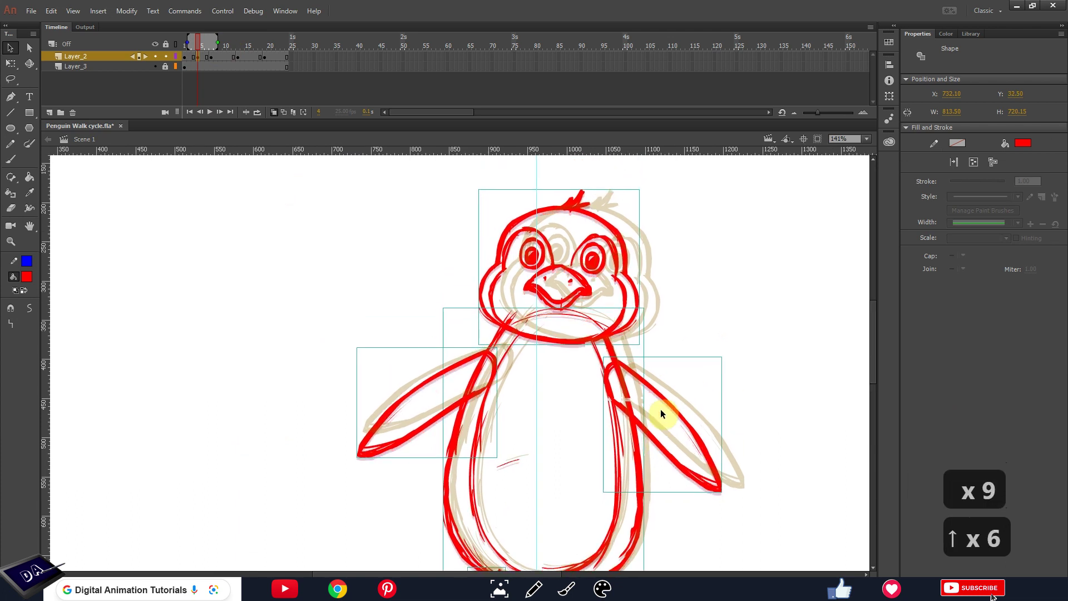
key(Up)
key(Up)
On frame 4, rotate the penguin's head, body and flippers slightly clockwise around the body's base, and nudge them down slightly
key(ctrl+minus)
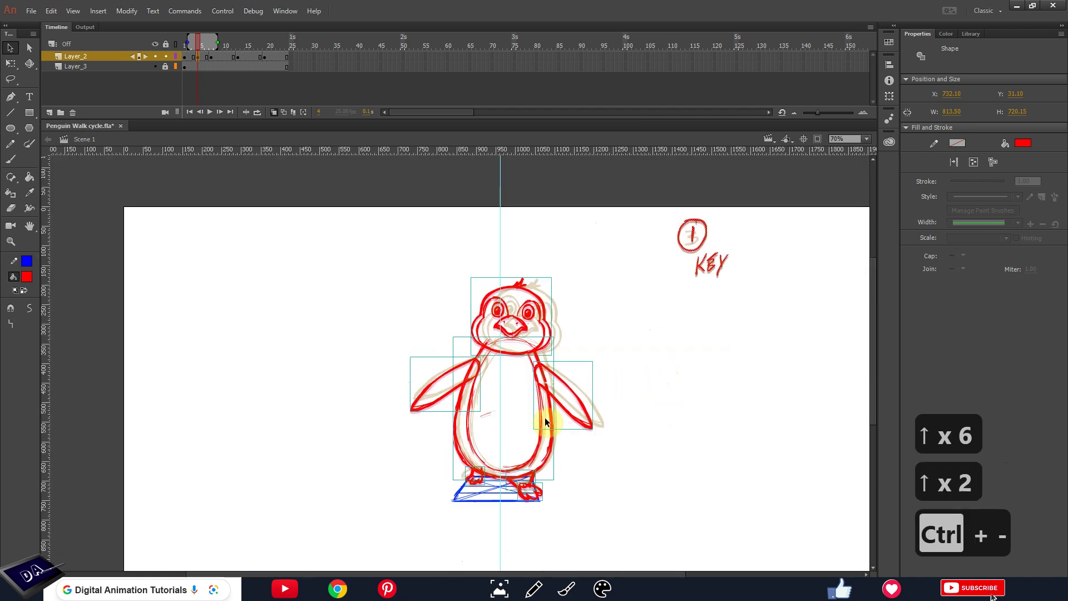
key(space)
drag(515, 401, 550, 371)
drag(421, 240, 636, 405)
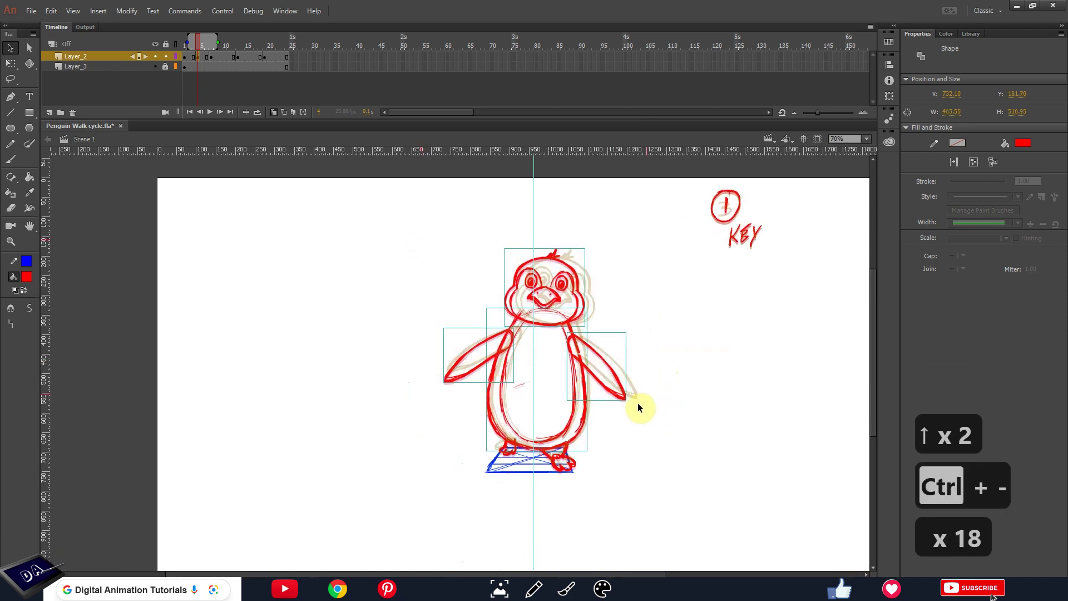
key(q)
drag(536, 350, 555, 444)
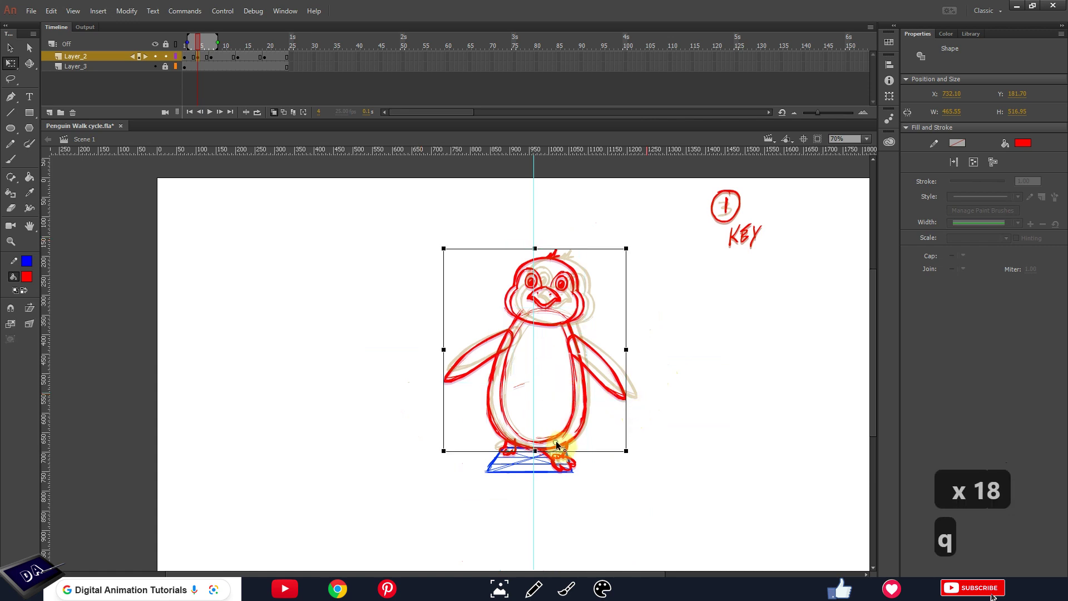
drag(633, 249, 640, 249)
key(ctrl+equal)
key(ctrl+equal)
key(ctrl+equal)
key(ctrl+equal)
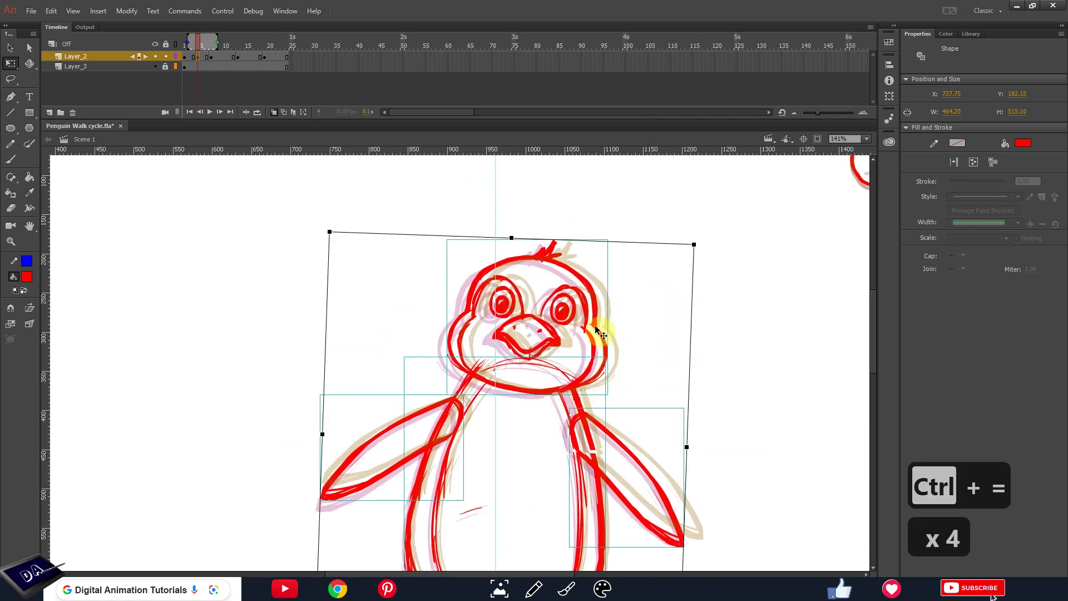
scroll(656, 342, down, 20)
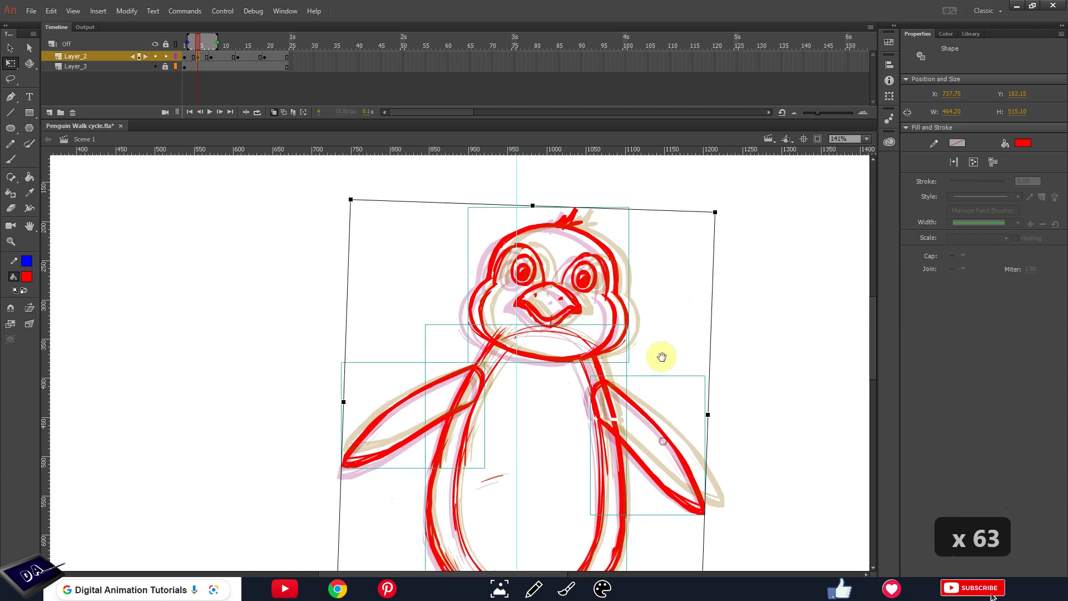
drag(643, 499, 658, 525)
Flip through frames 1 to 7 to examine the in-between pose at frame 4 against key poses 1 and 3
key(comma)
key(comma)
key(comma)
key(comma)
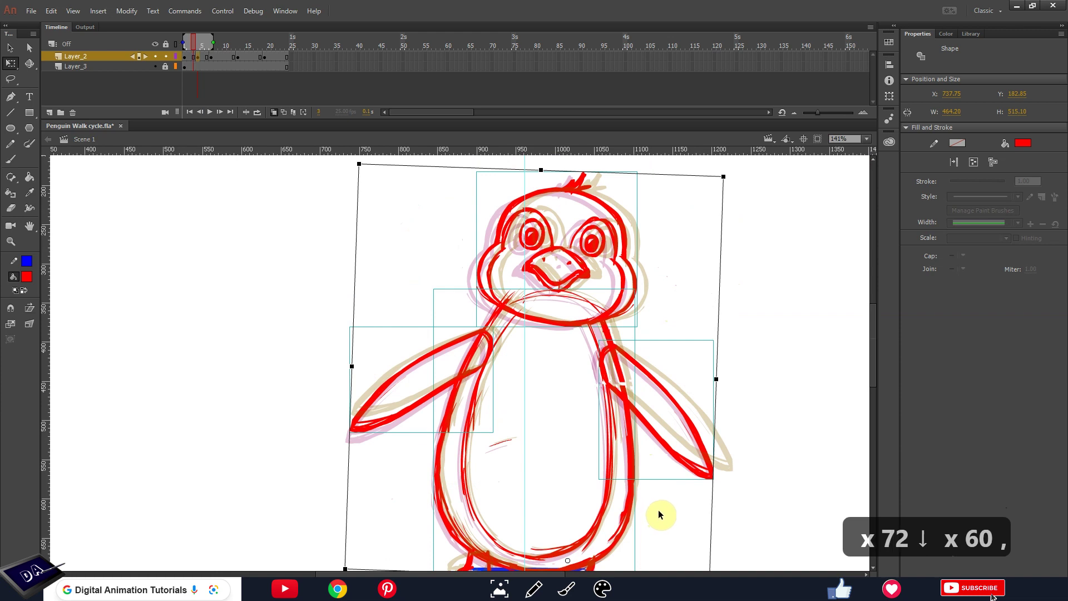
key(period)
key(period)
key(period)
key(period)
key(period)
key(period)
key(period)
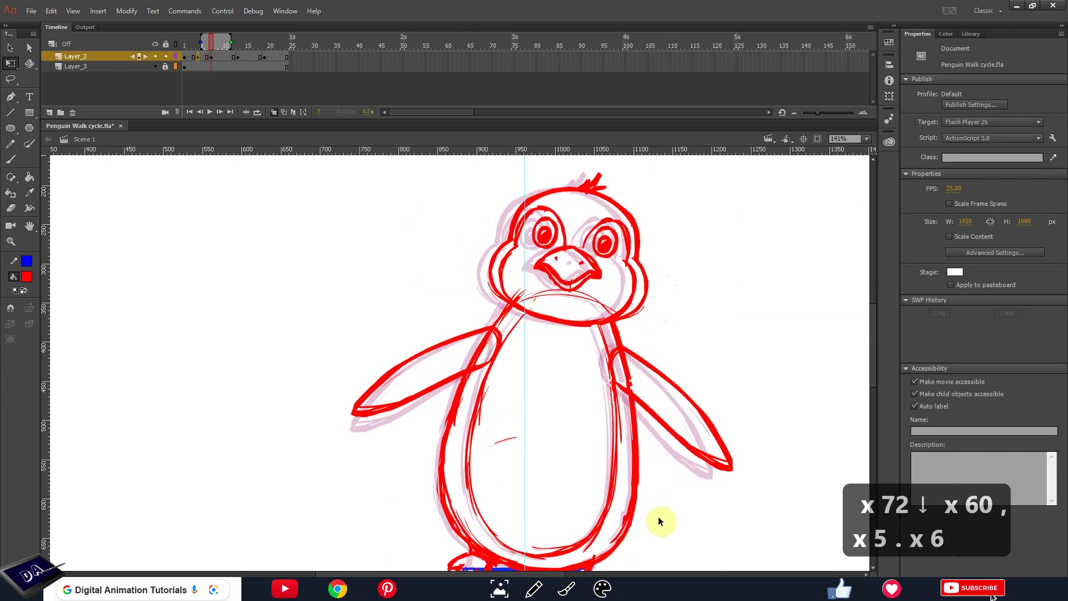
key(comma)
key(comma)
key(comma)
key(comma)
key(comma)
key(comma)
key(comma)
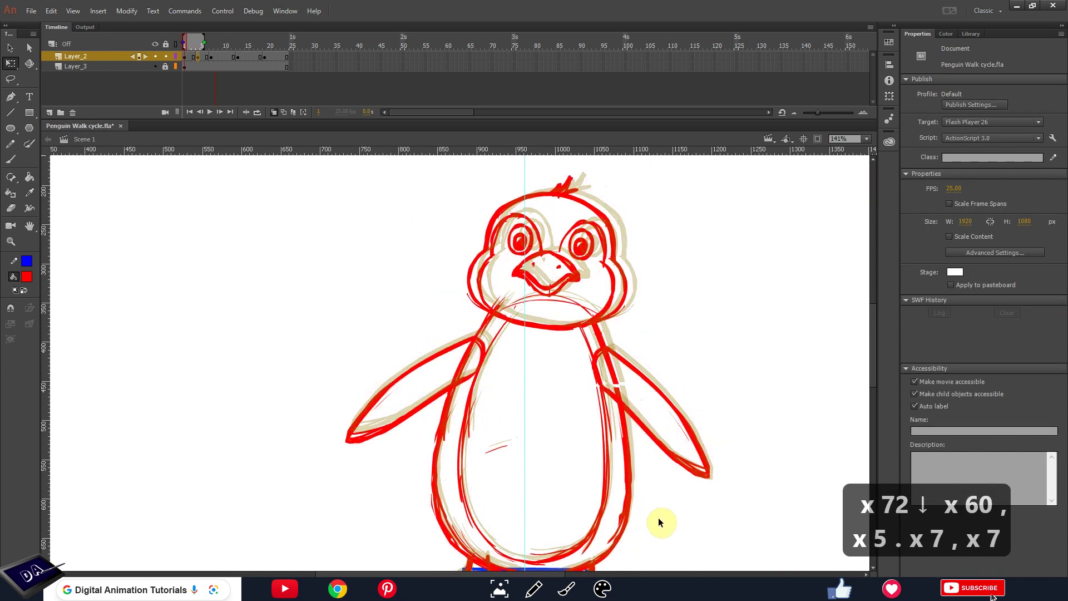
key(Return)
key(Return)
click(197, 45)
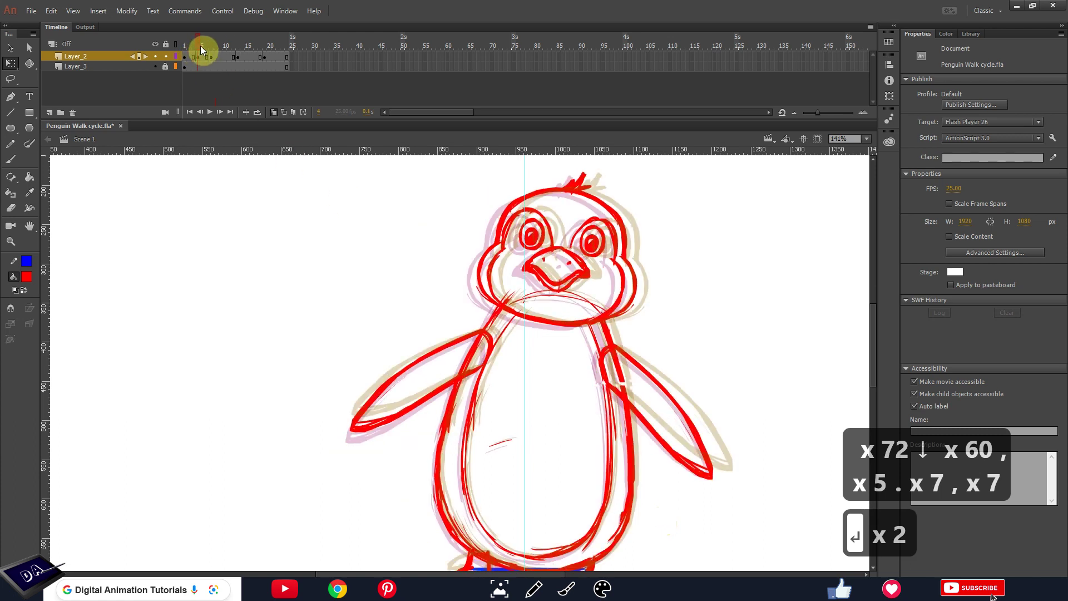
Nudge the penguin's forward foot on frame 4 up and left to about X 1004, Y 702
scroll(680, 317, down, 20)
click(617, 427)
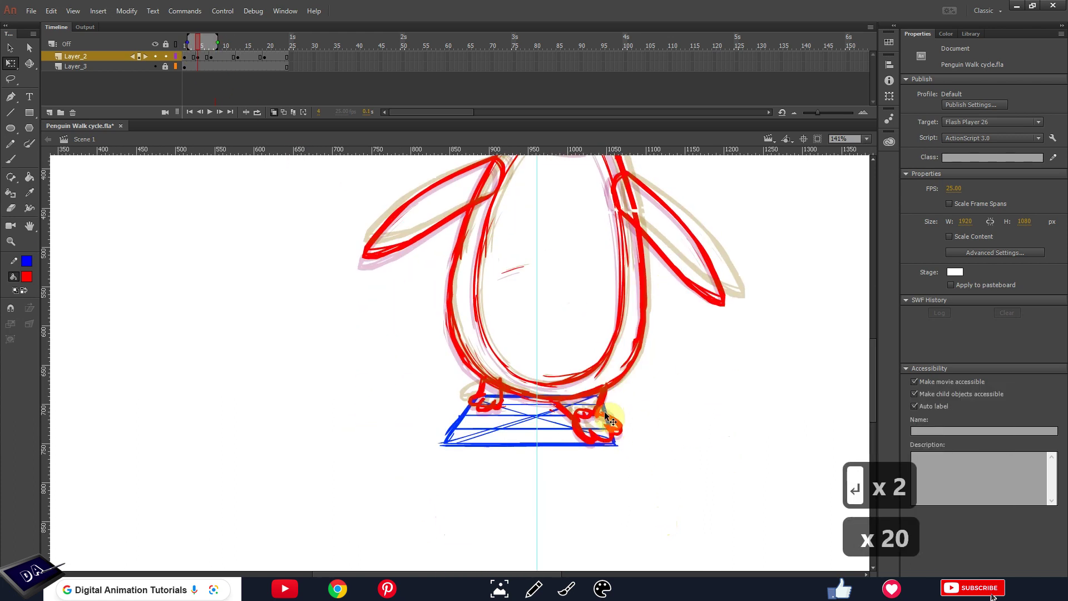
key(ctrl+equal)
key(ctrl+equal)
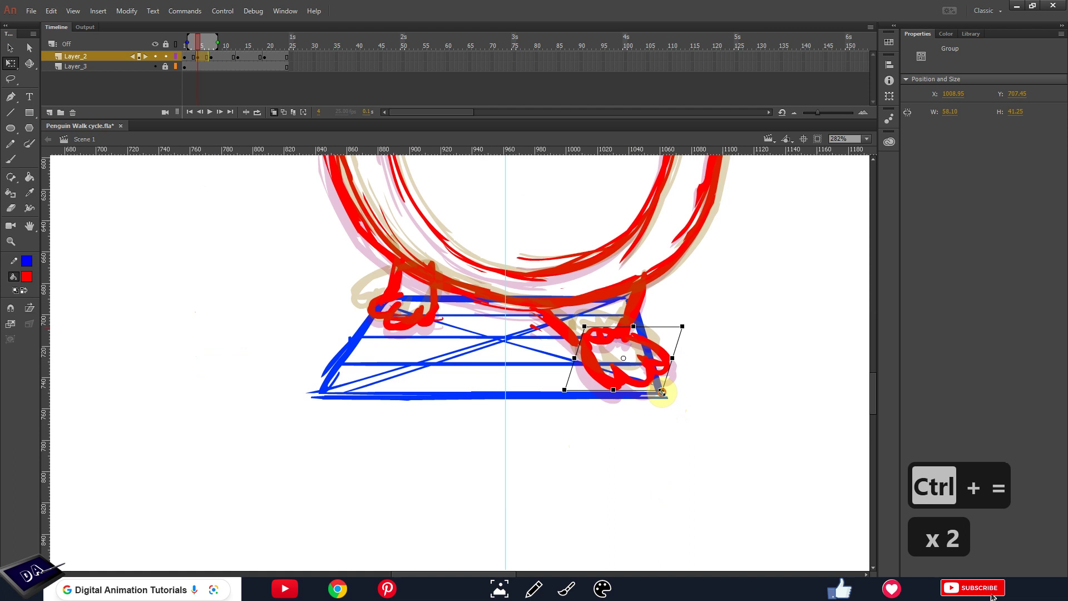
key(ctrl+z)
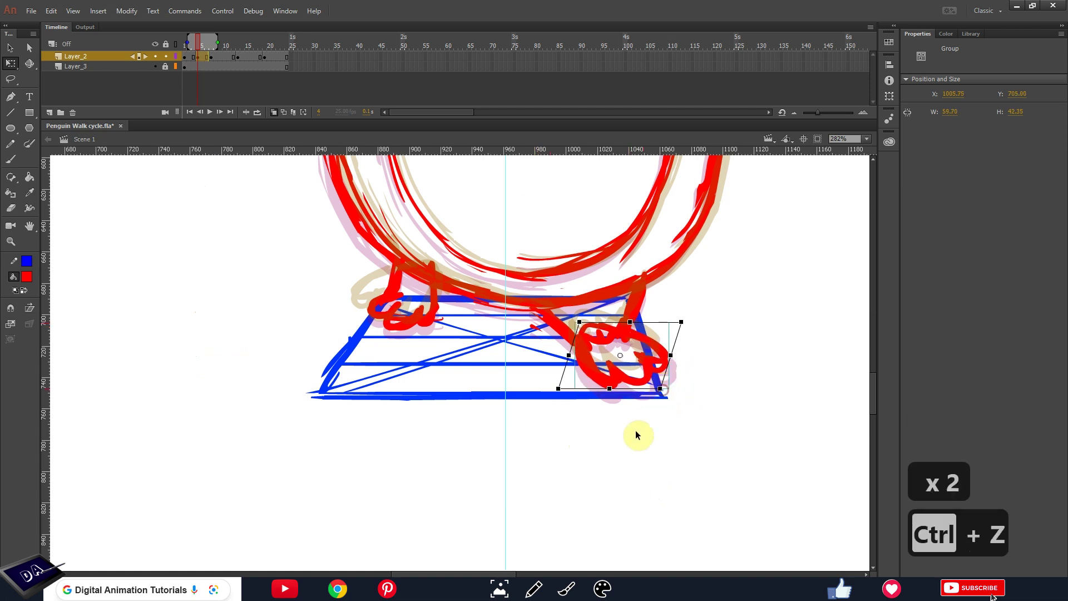
key(ctrl+z)
key(Up)
key(Up)
key(Up)
key(Up)
key(Left)
key(Left)
key(Left)
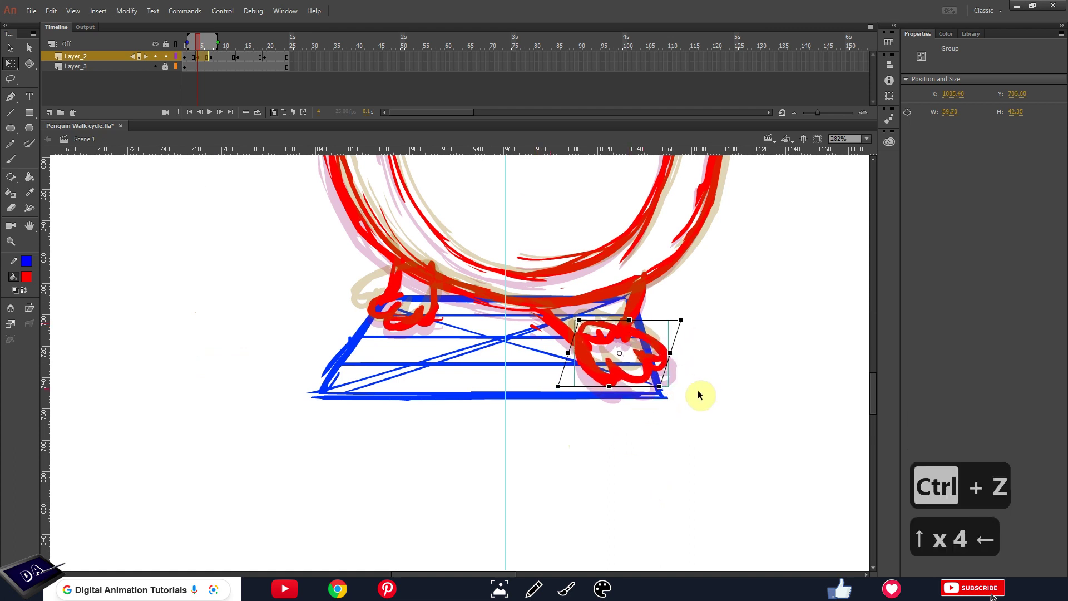
key(Up)
key(Left)
key(Left)
key(Left)
key(Up)
key(Up)
key(Up)
key(Up)
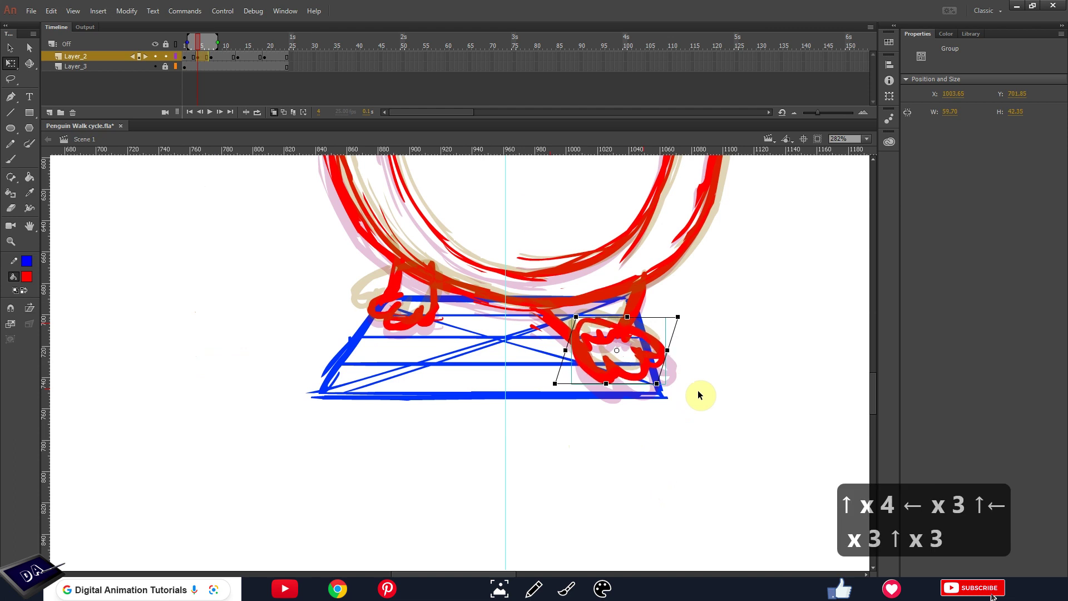
Flip through the neighbouring frames to examine the forward foot's placement on the frame 4 in-between against the adjacent key poses
key(comma)
key(period)
key(period)
key(period)
key(period)
key(comma)
key(comma)
key(comma)
key(comma)
key(comma)
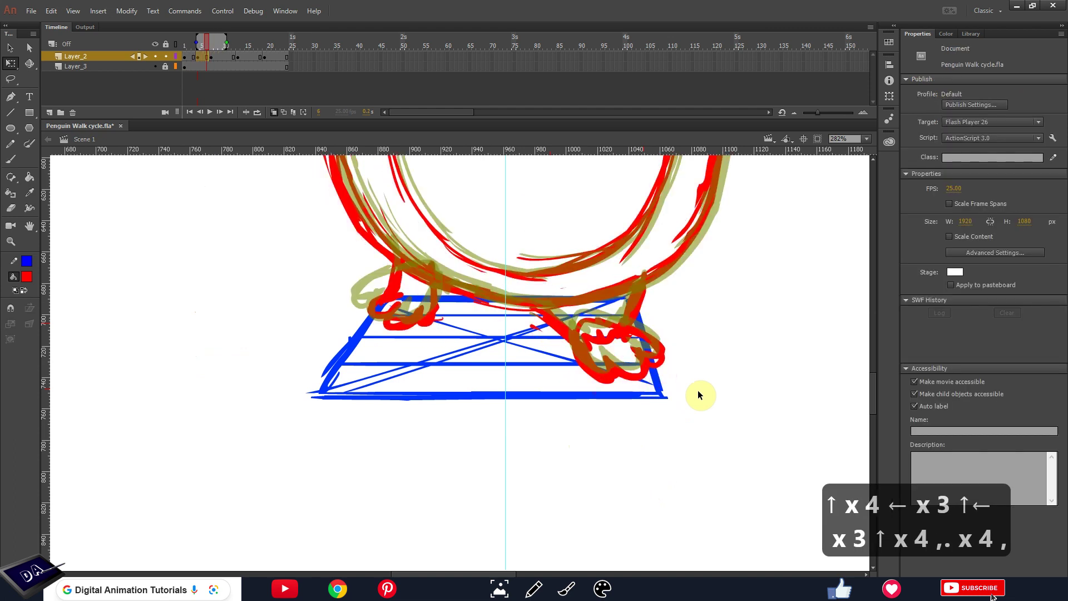
key(period)
key(period)
key(period)
Nudge frame 4's forward foot slightly right and down, and adjust its leg slightly to fit the foot
click(644, 383)
key(Right)
key(Right)
key(Down)
key(comma)
key(comma)
key(period)
key(period)
key(period)
key(period)
key(comma)
click(635, 328)
drag(604, 340, 600, 333)
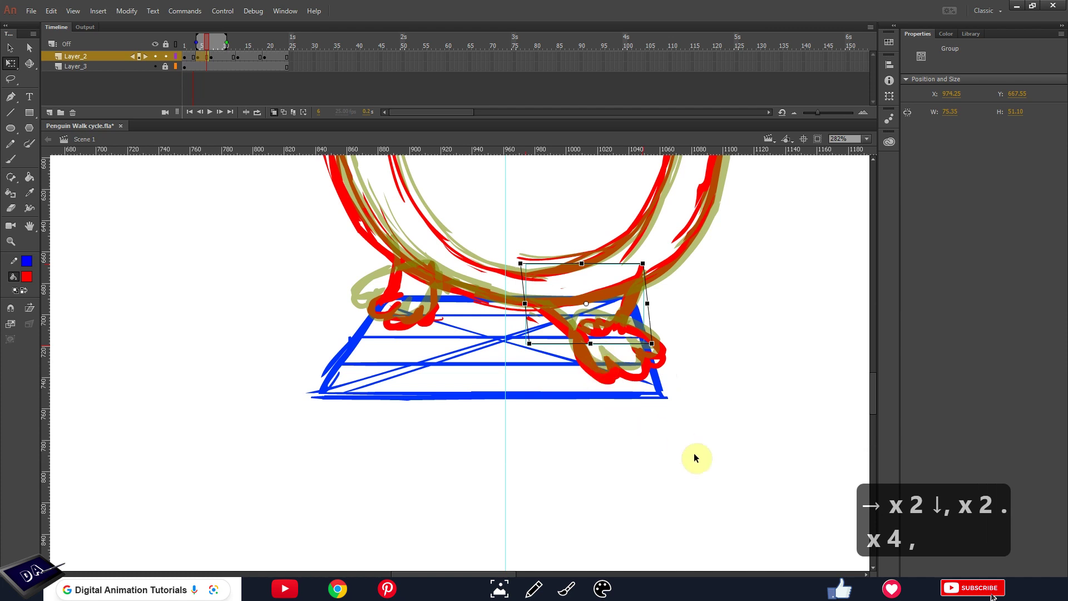
Flip back and forth through the walk cycle's frames to examine how the body and feet move between the key poses
key(period)
key(period)
key(period)
key(period)
key(slash)
key(slash)
key(slash)
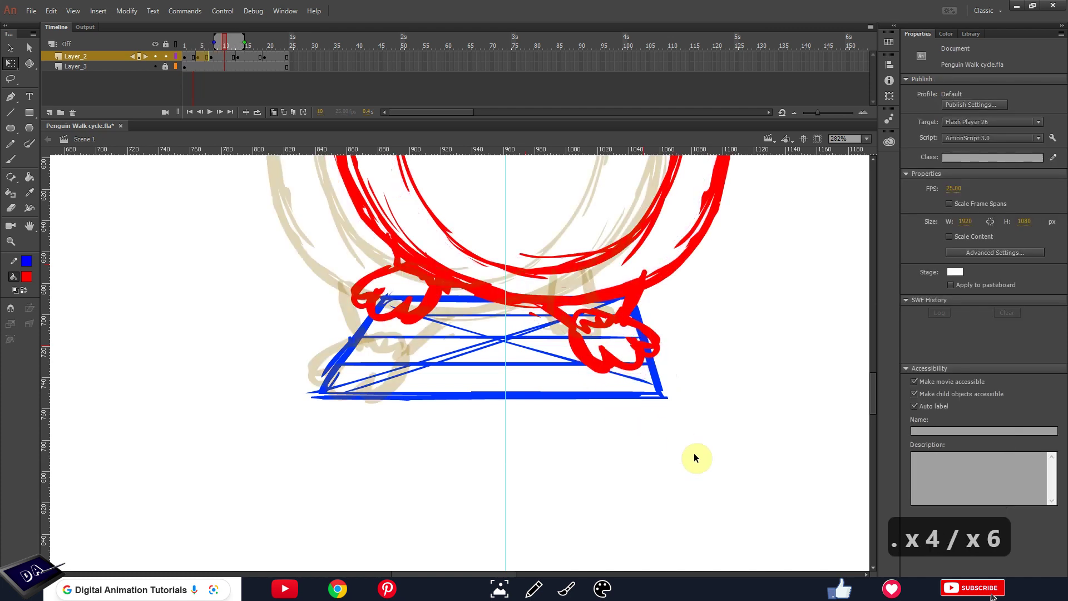
key(period)
key(period)
key(period)
key(comma)
key(comma)
key(comma)
key(comma)
key(comma)
key(comma)
key(comma)
key(comma)
key(comma)
key(comma)
key(comma)
key(comma)
key(comma)
key(period)
key(period)
key(period)
key(period)
key(period)
key(period)
key(comma)
key(comma)
key(comma)
key(comma)
key(comma)
key(period)
key(period)
key(period)
key(period)
key(period)
key(period)
key(comma)
key(comma)
Delete the penguin's rear foot group from the frame 4 in-between pose
drag(410, 423, 548, 461)
click(557, 356)
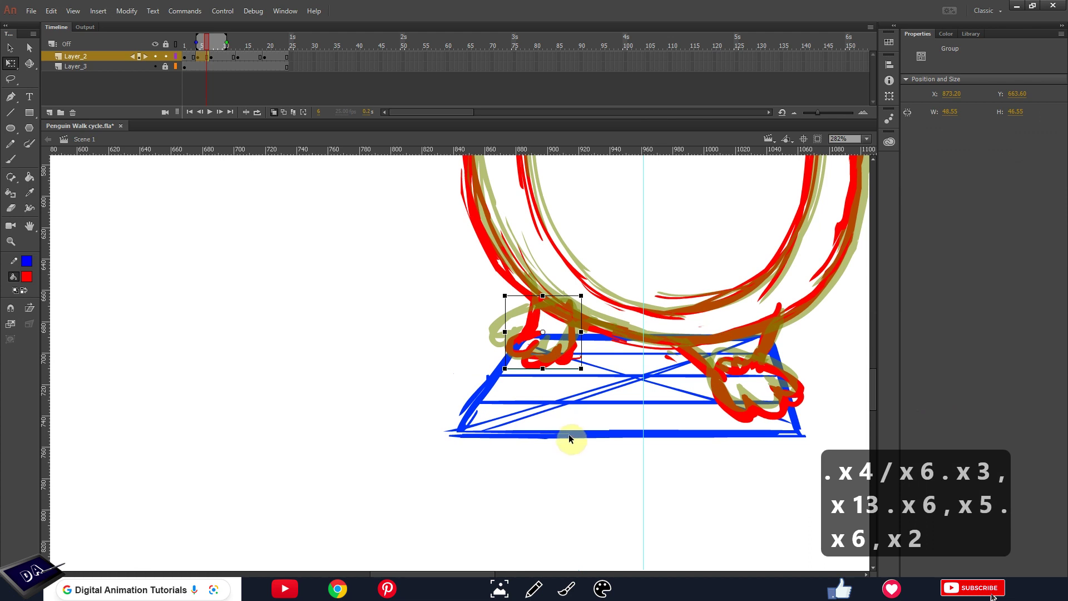
key(Delete)
Redraw the rear foot in red with the Brush tool inside a new group, about 43 px wide, tucked under the body
key(b)
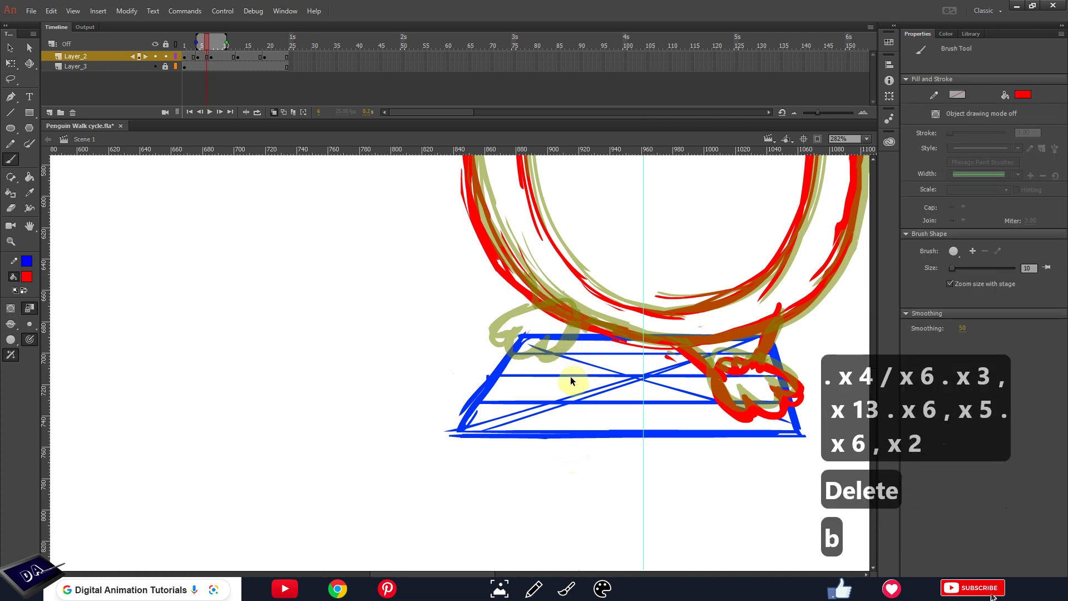
key(ctrl+g)
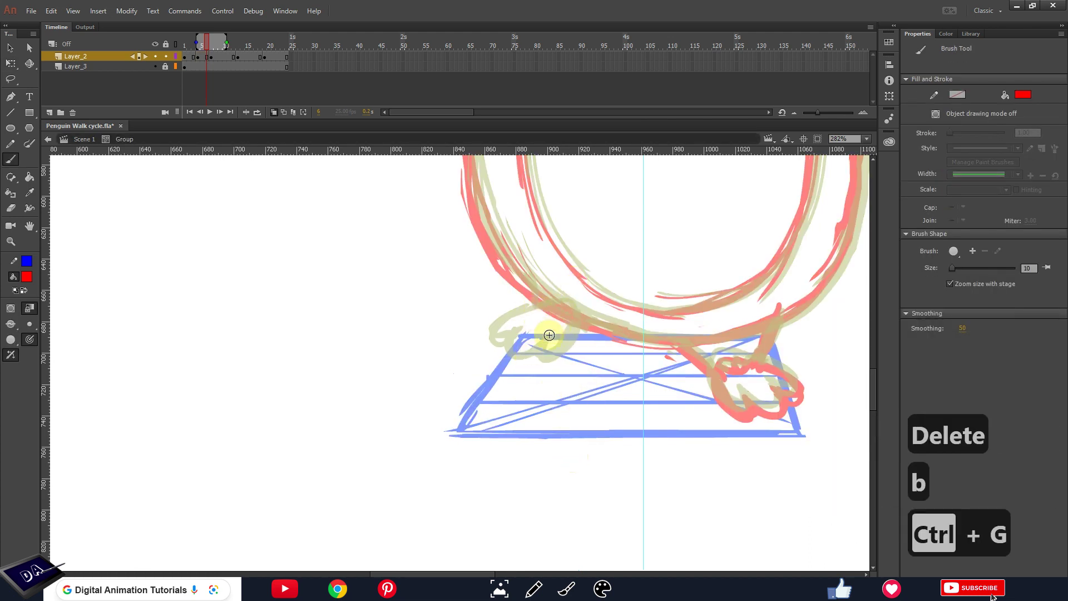
click(203, 45)
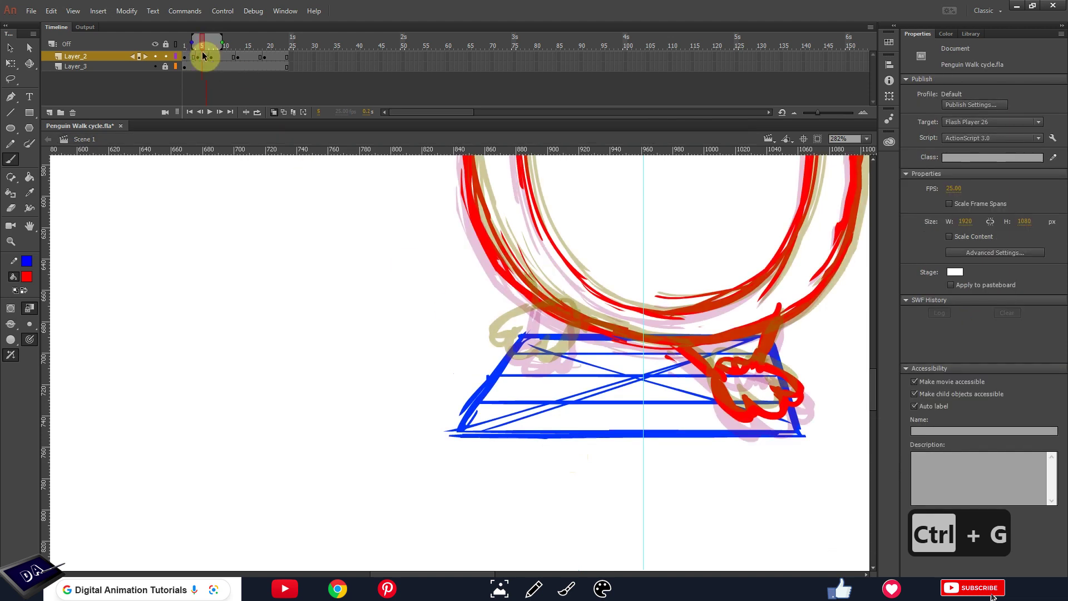
key(ctrl+g)
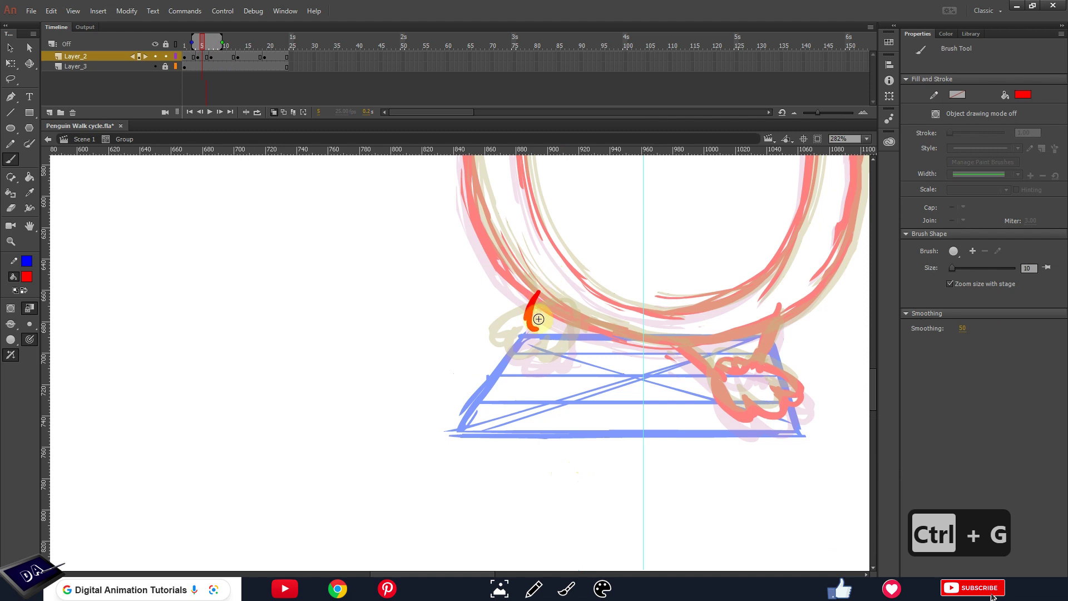
drag(529, 306, 538, 332)
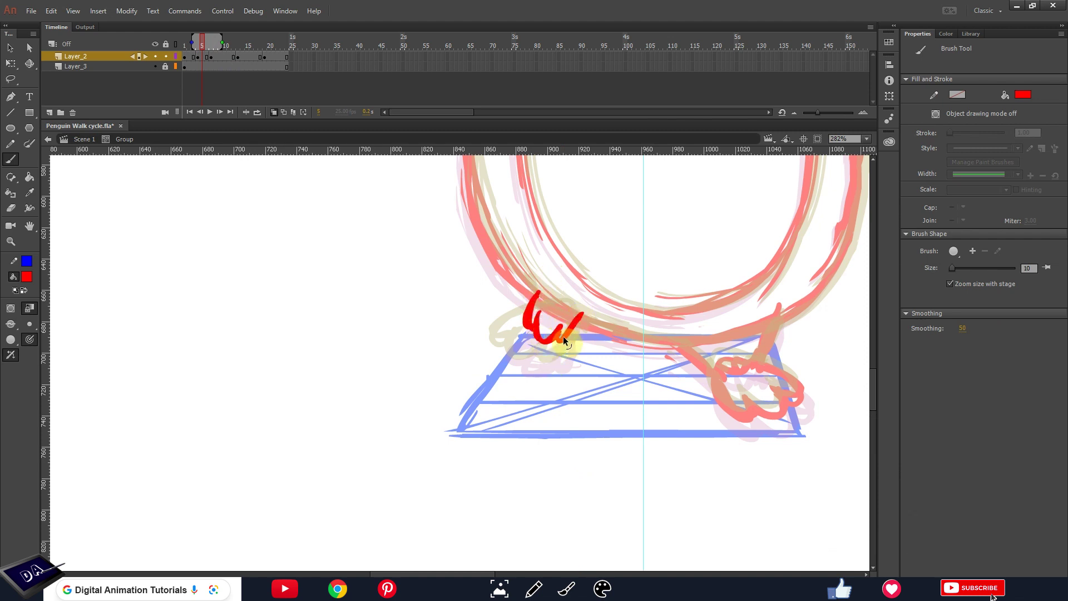
key(ctrl+z)
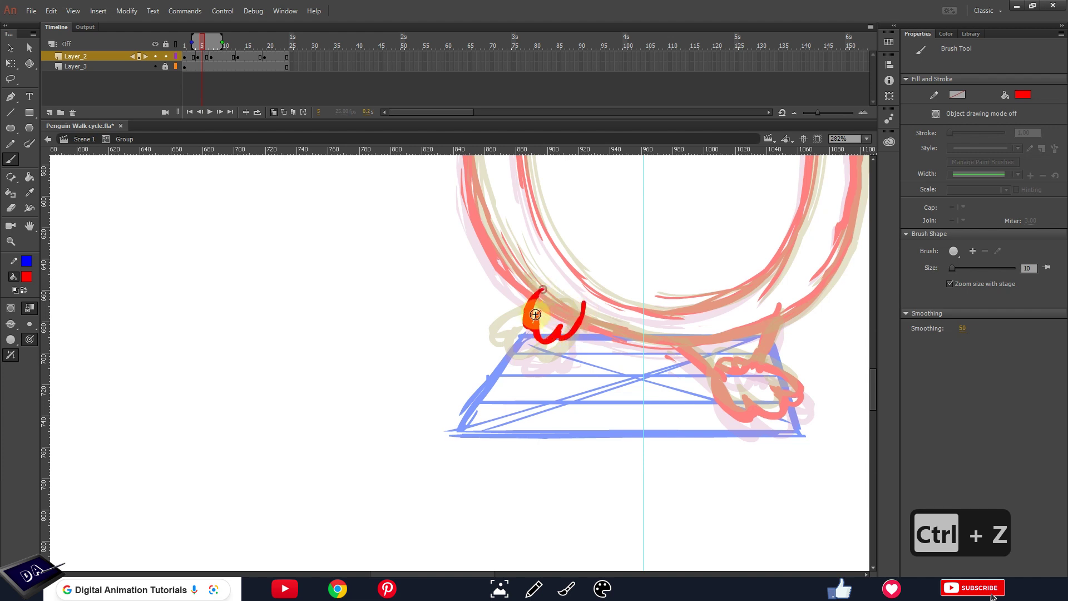
key(ctrl+z)
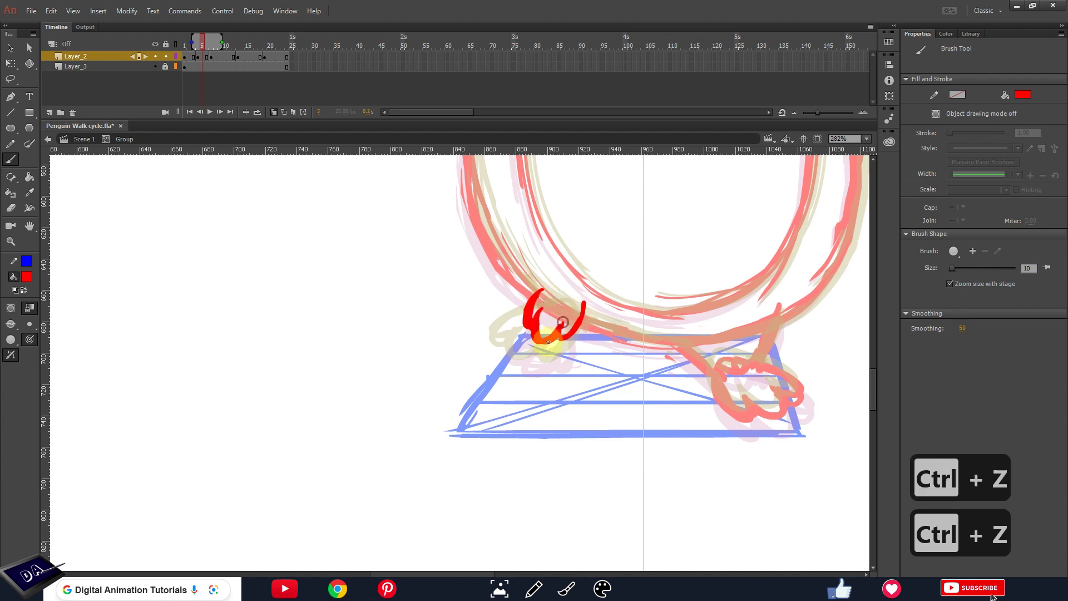
drag(548, 341, 577, 325)
double_click(559, 362)
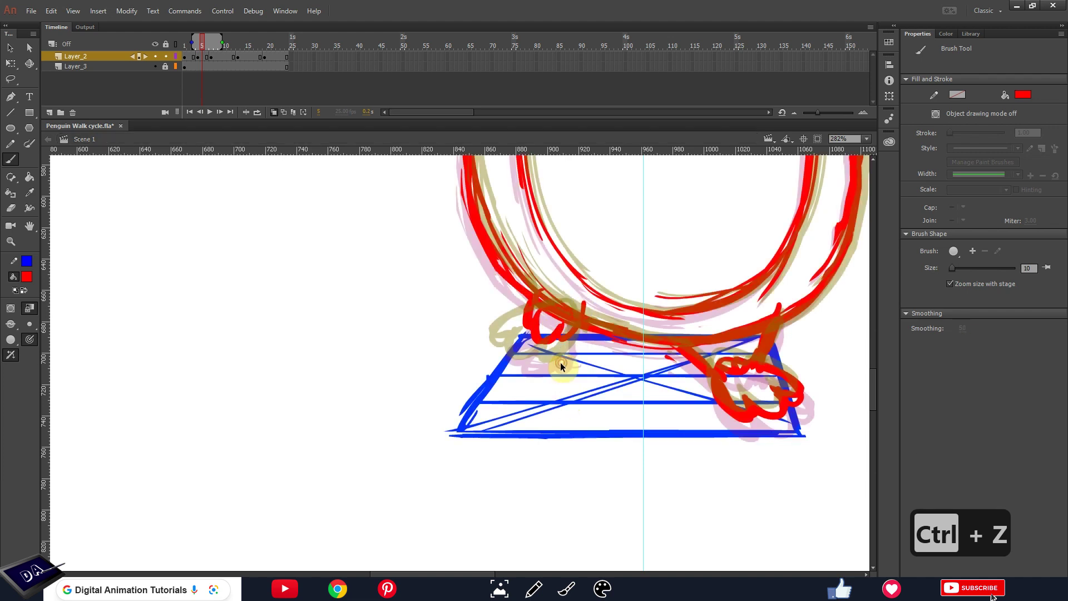
Rotate the redrawn rear foot slightly clockwise under the penguin's body
ctrl+click(569, 341)
key(q)
drag(586, 345, 592, 353)
key(ctrl+z)
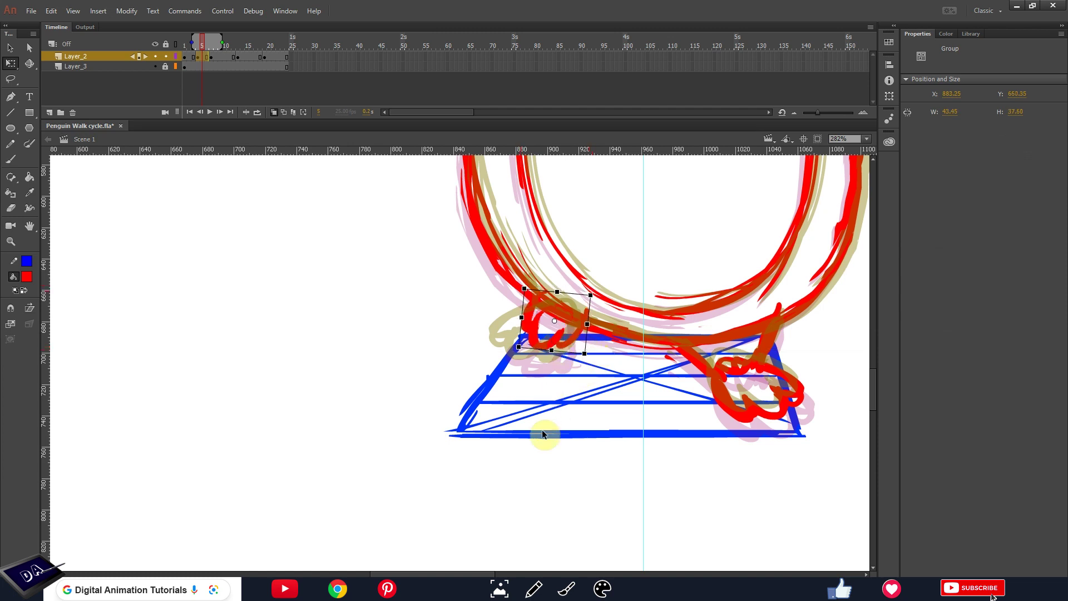